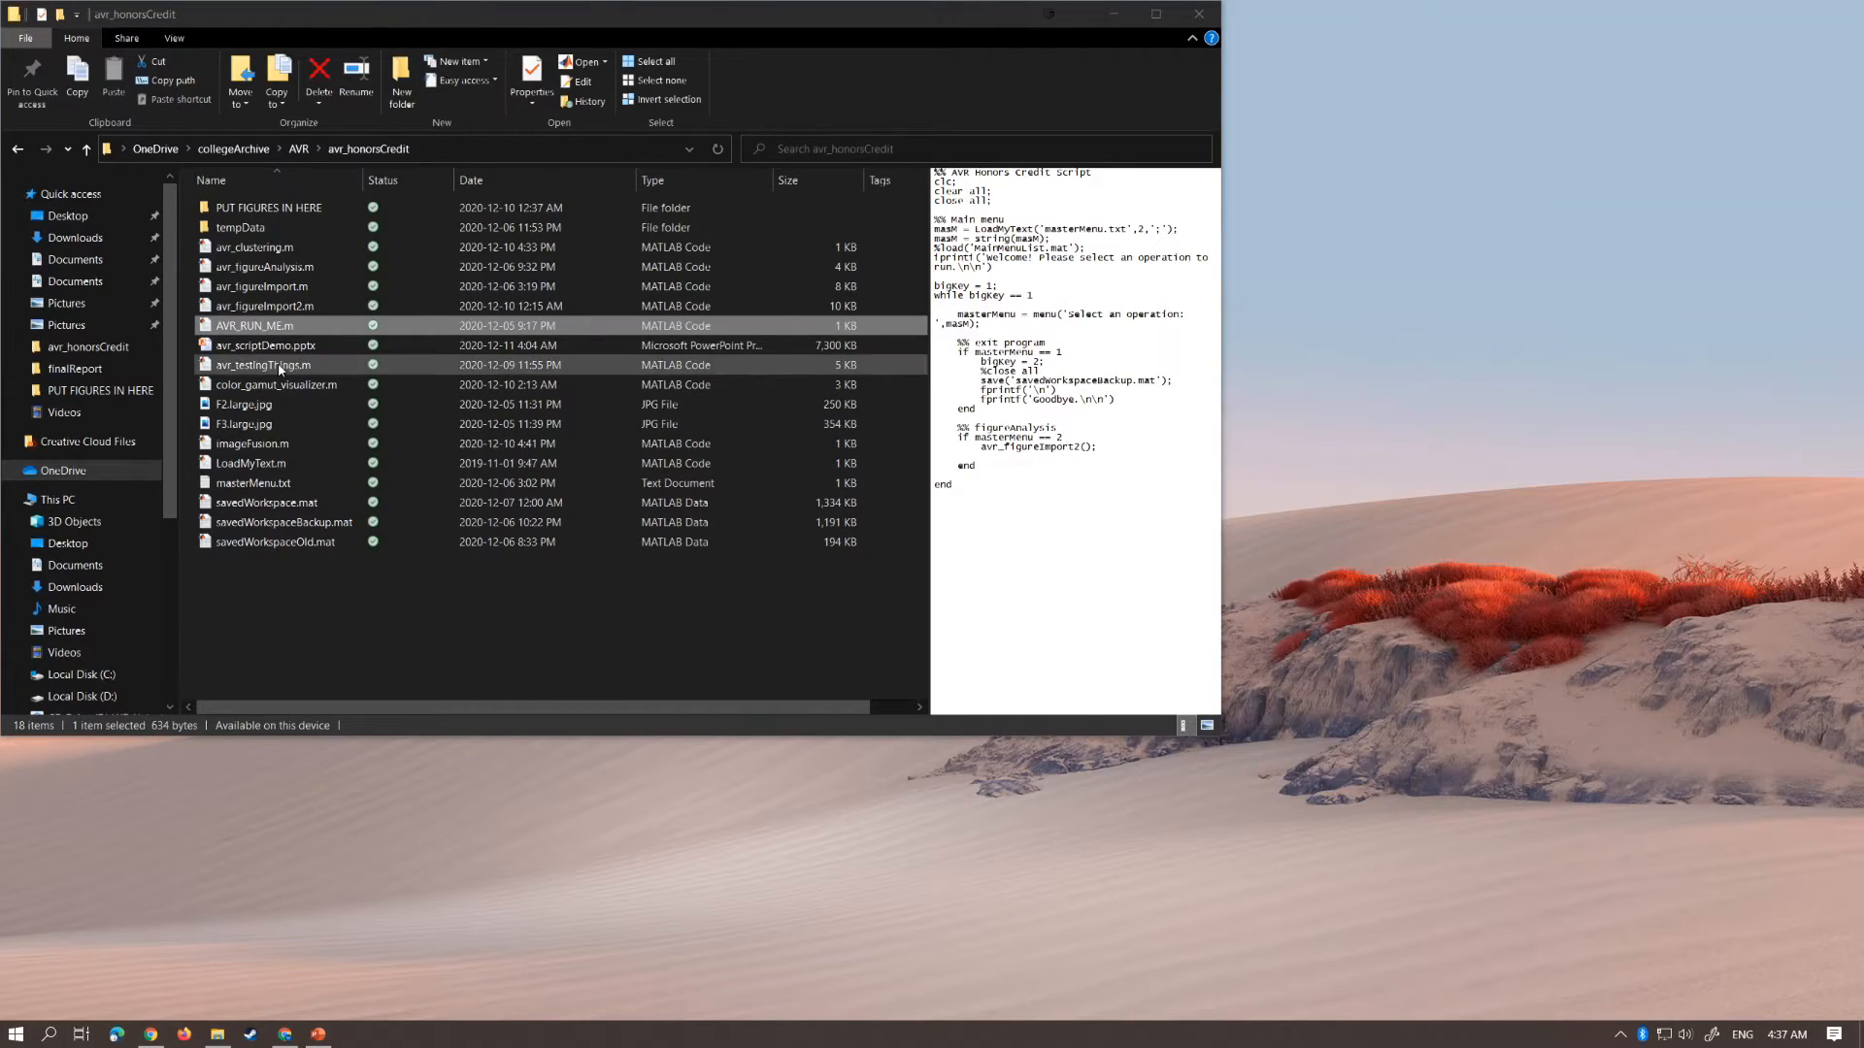
Look over the images in the PUT FIGURES IN HERE folder, preview F3_I.jpg, and return to the avr_honorsCredit folder
{"action": "double_click", "coordinate": [271, 209]}
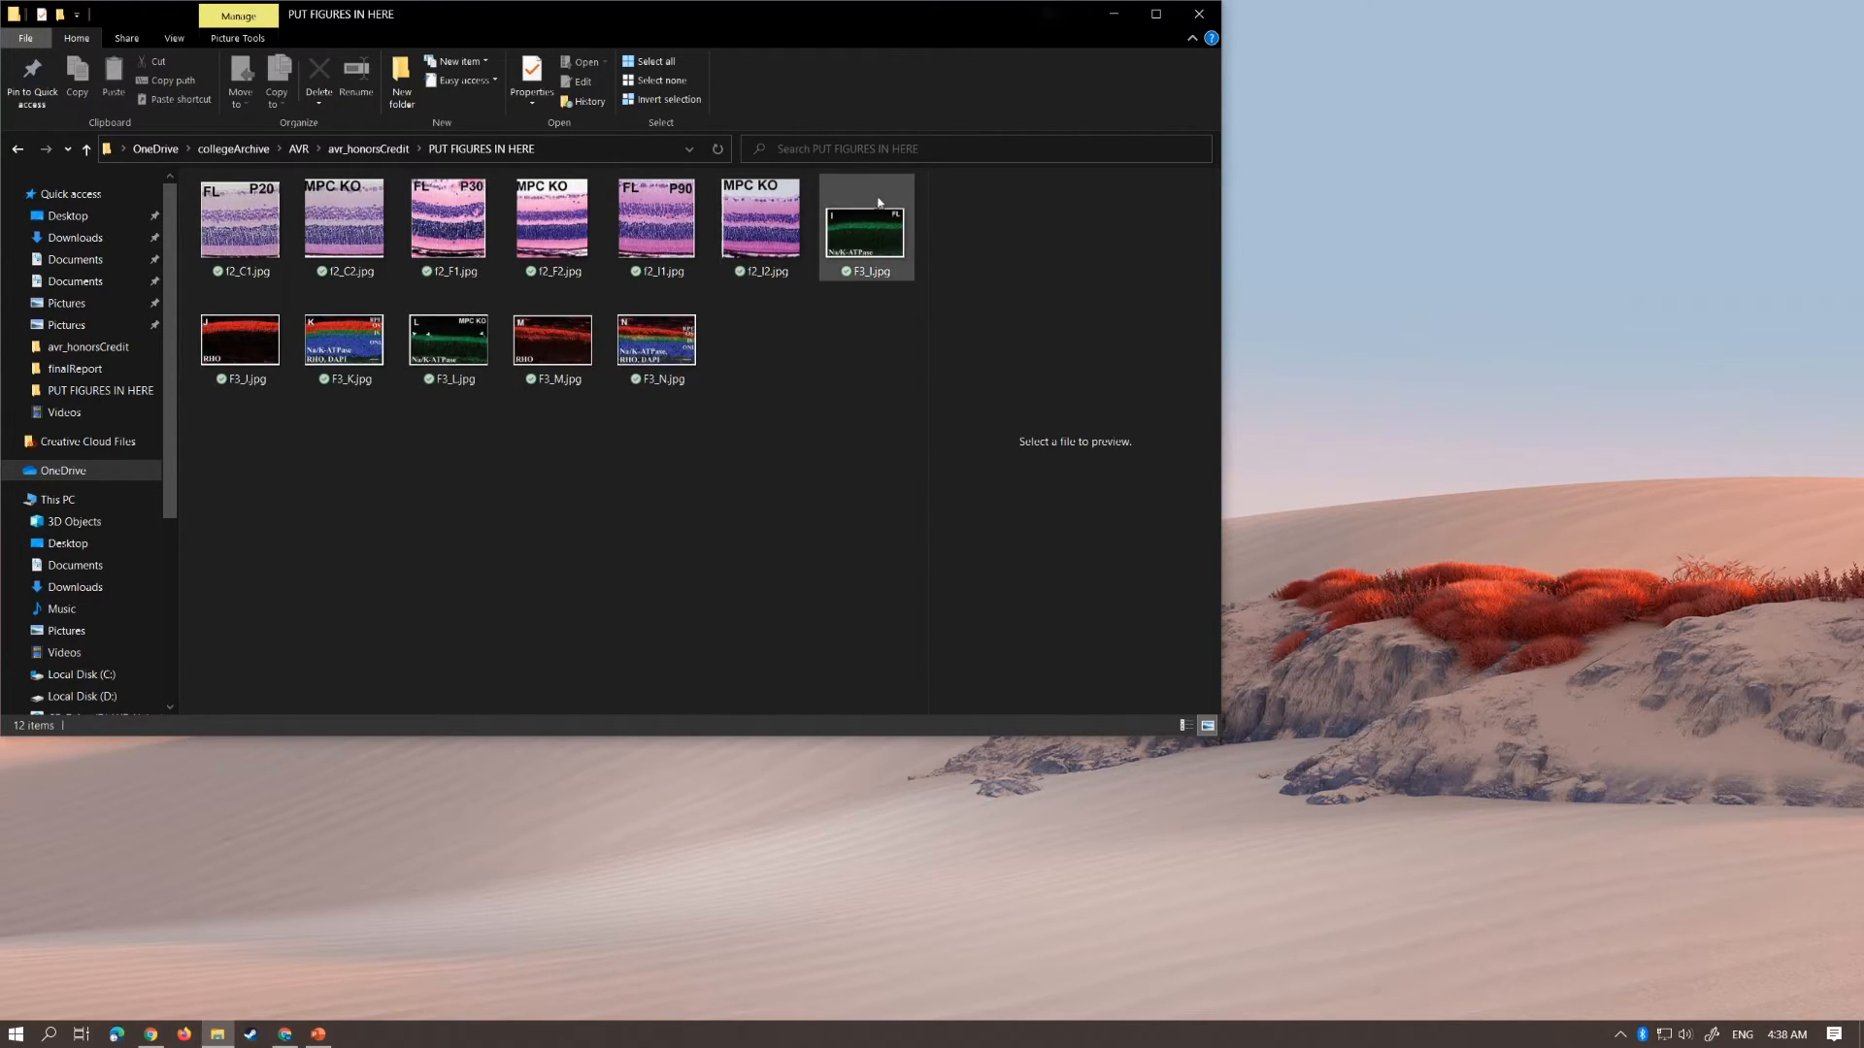
{"action": "left_click", "coordinate": [873, 235]}
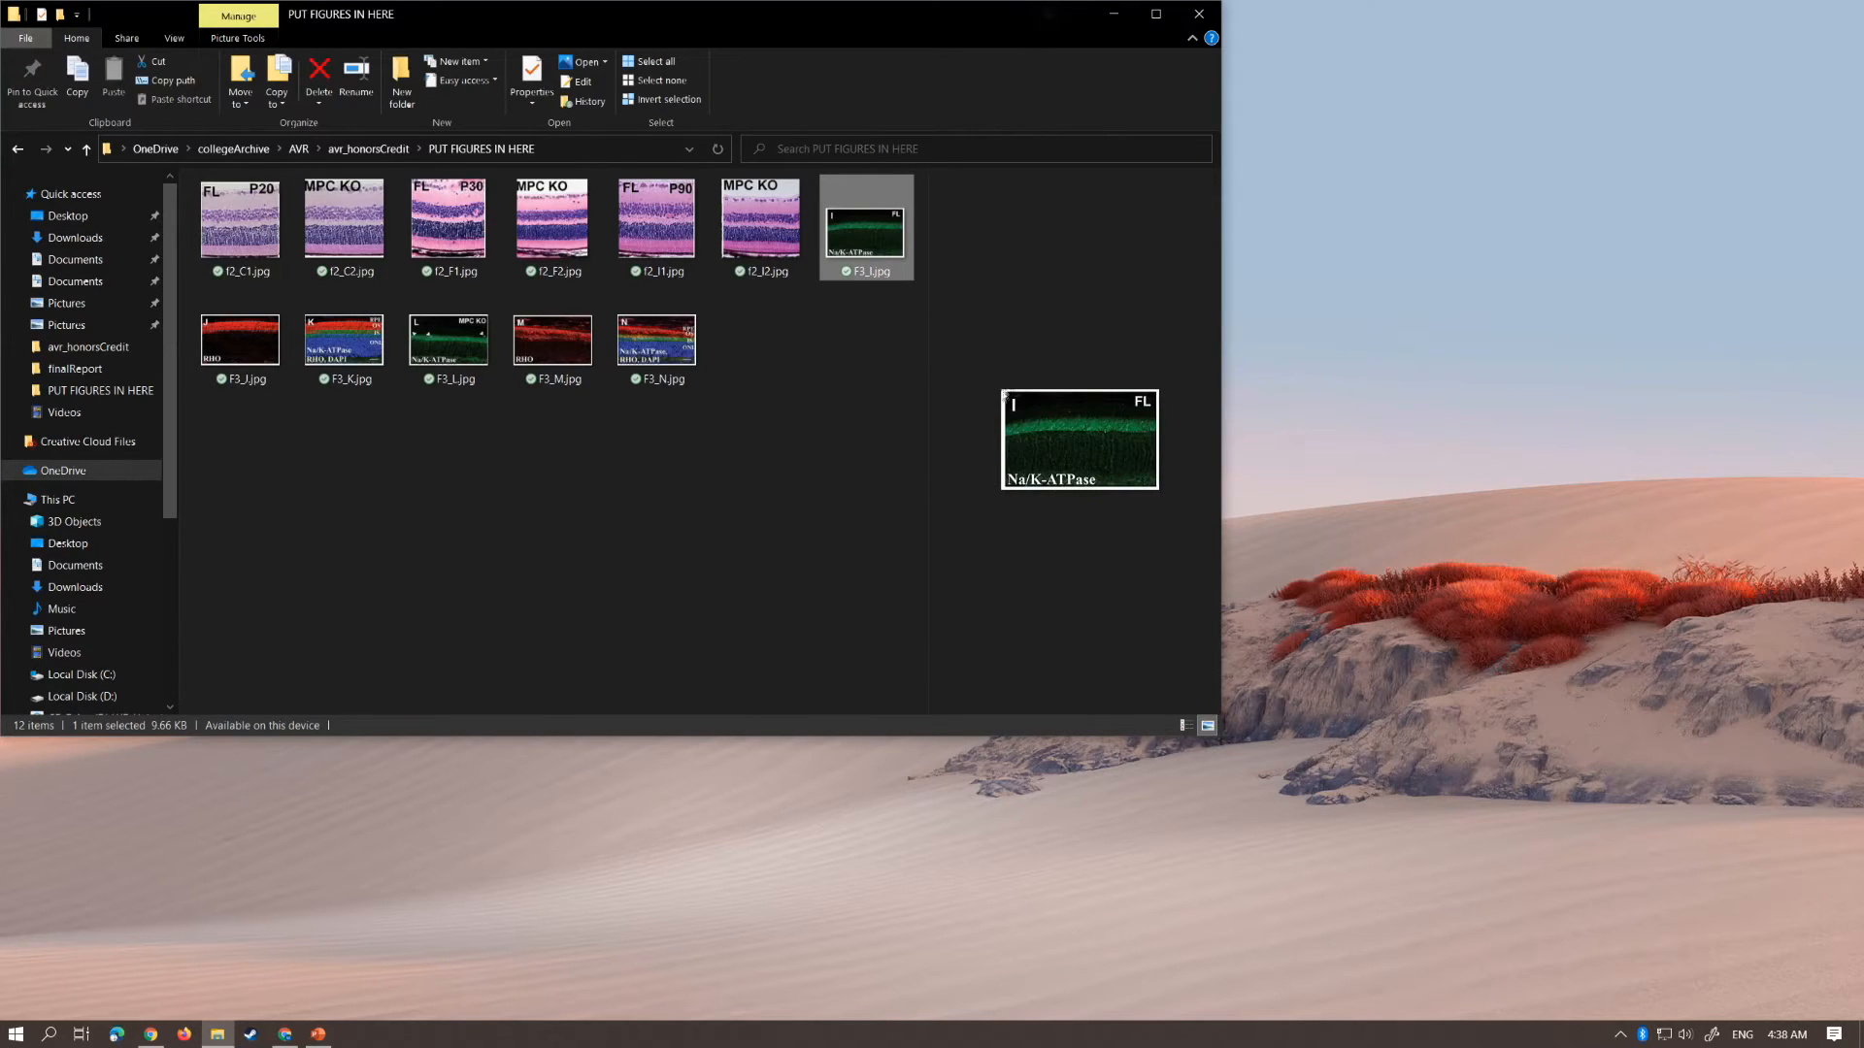
{"action": "left_click", "coordinate": [776, 505]}
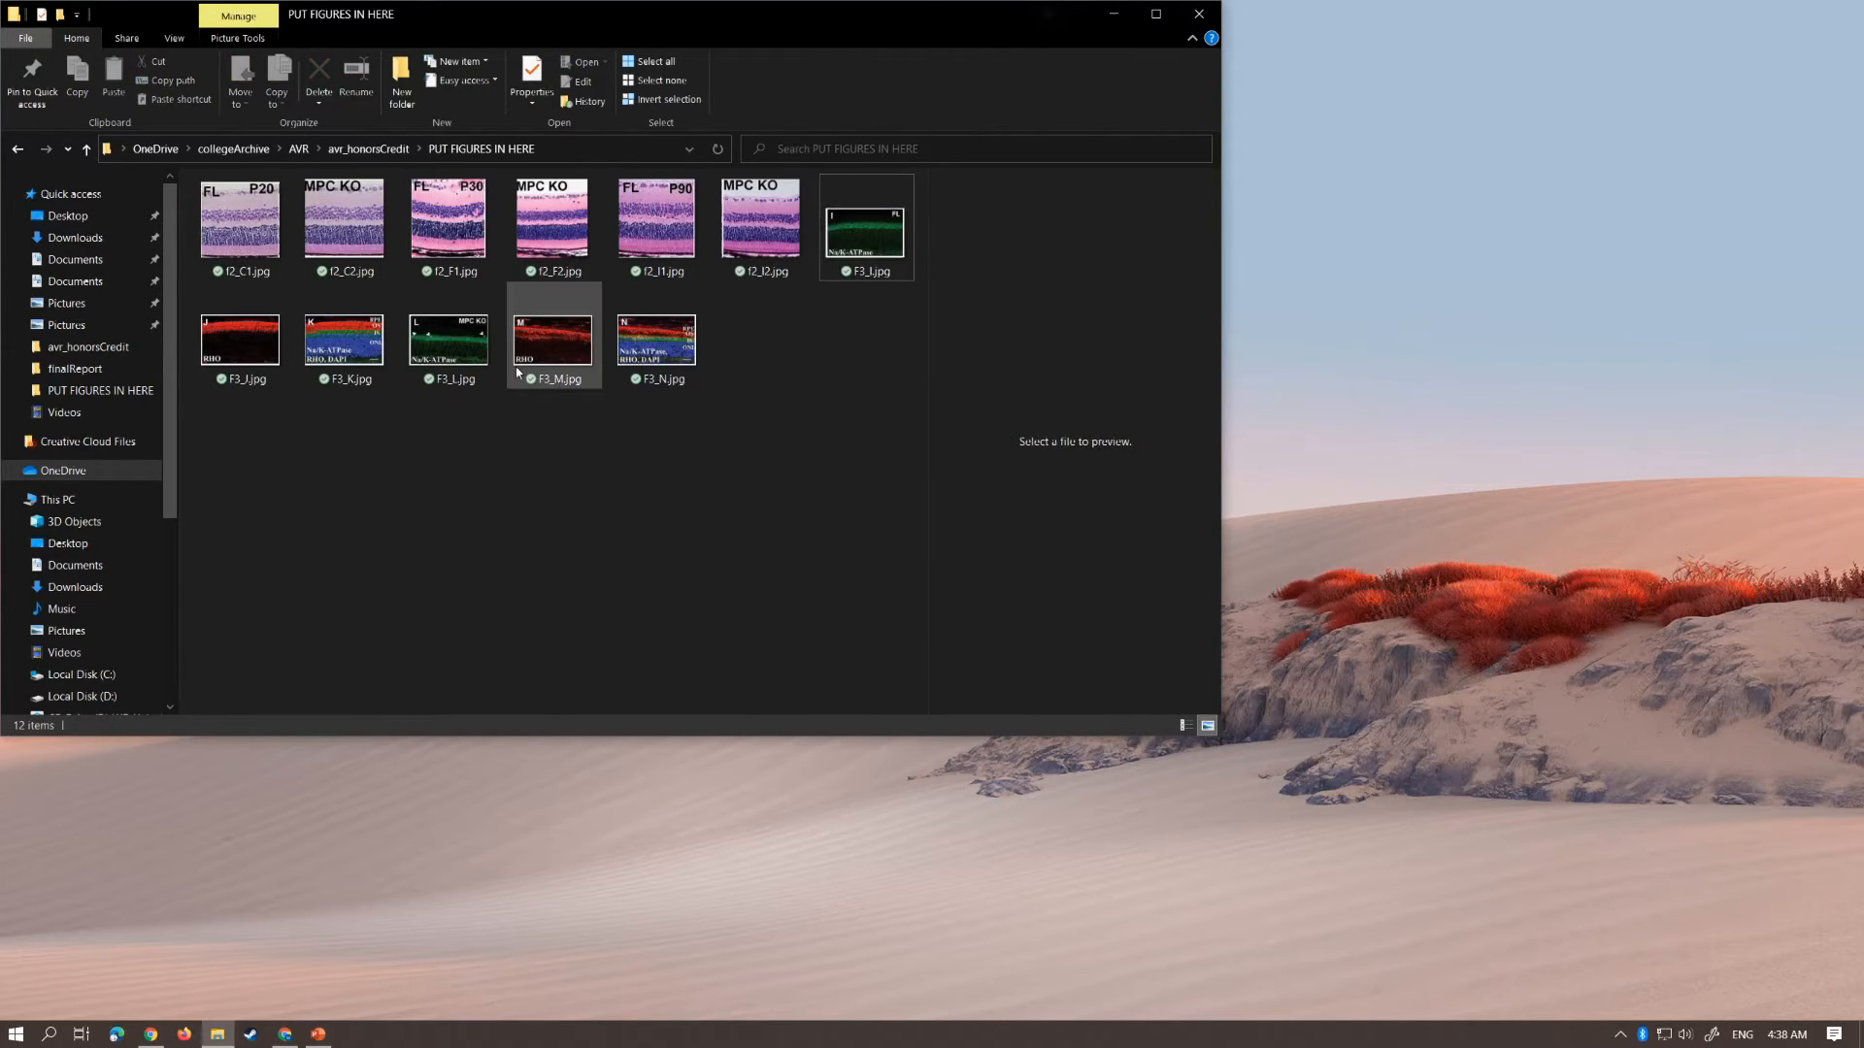
{"action": "left_click", "coordinate": [368, 148]}
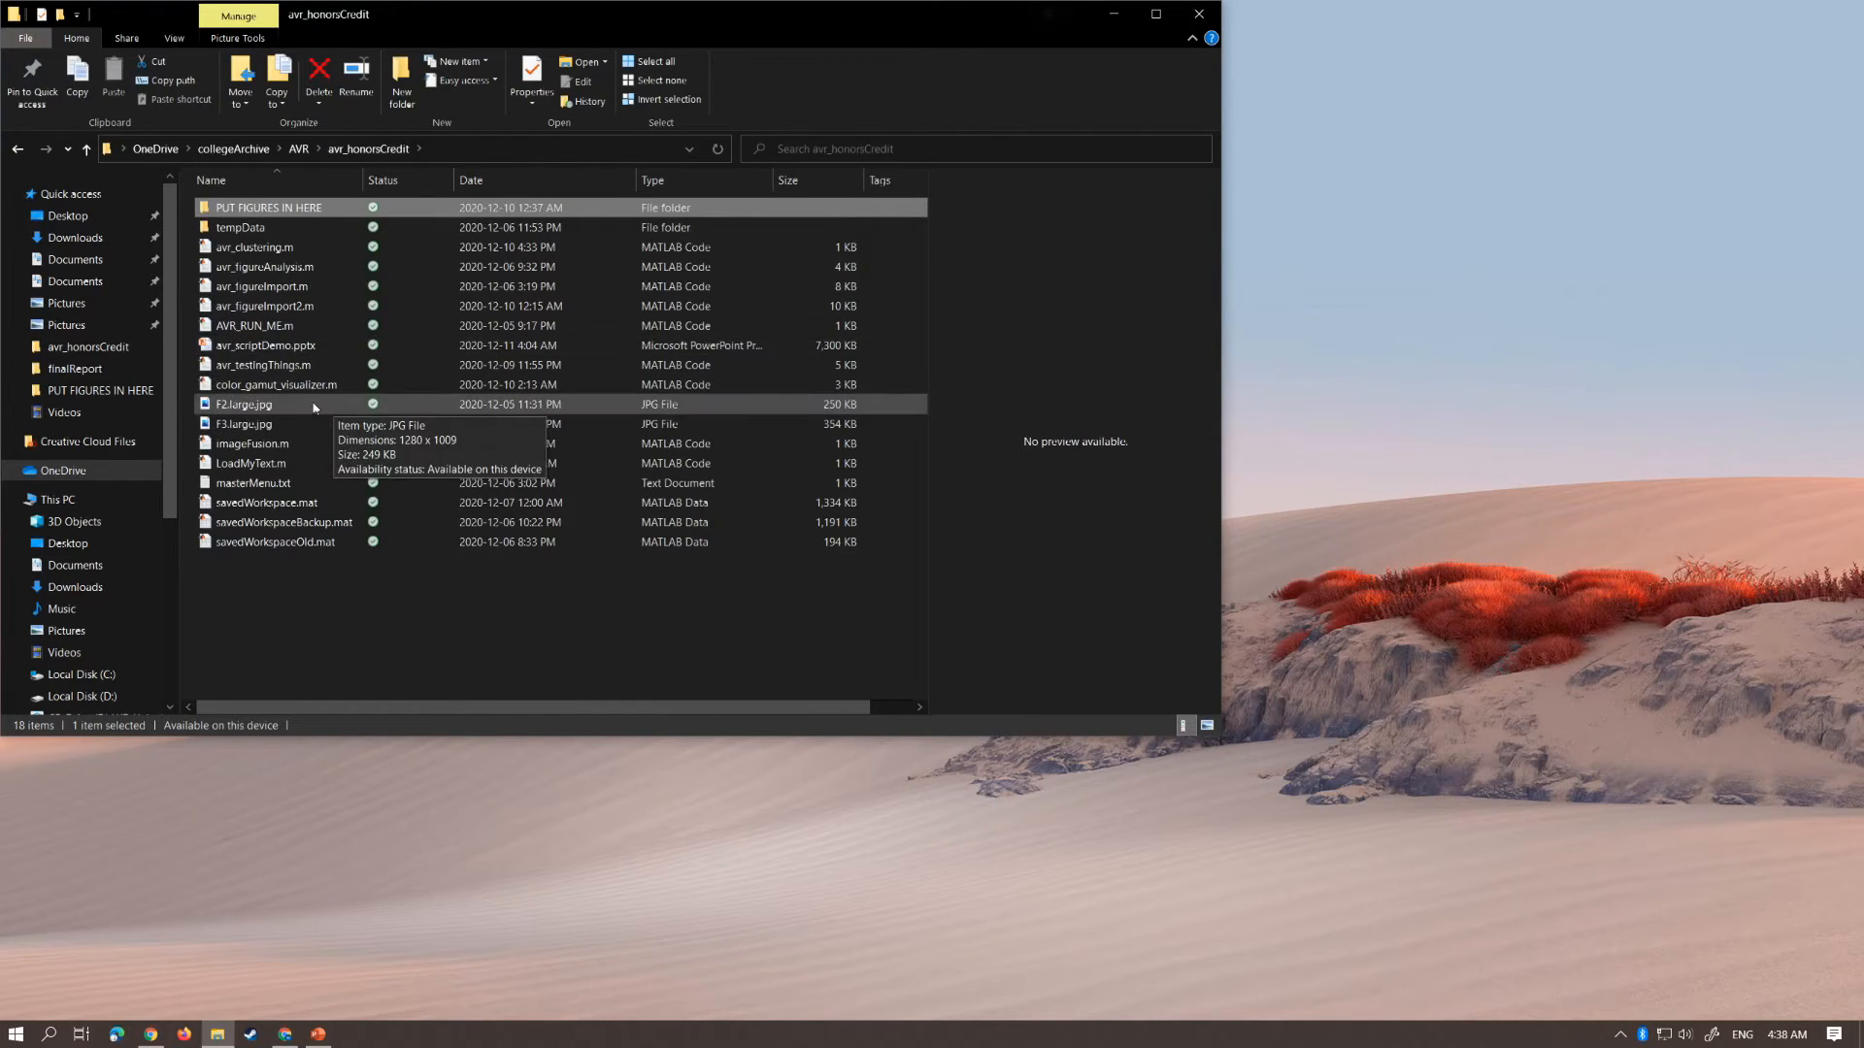
Run the AVR_RUN_ME.m script in MATLAB and choose Image Analysis as the operation
{"action": "double_click", "coordinate": [291, 326]}
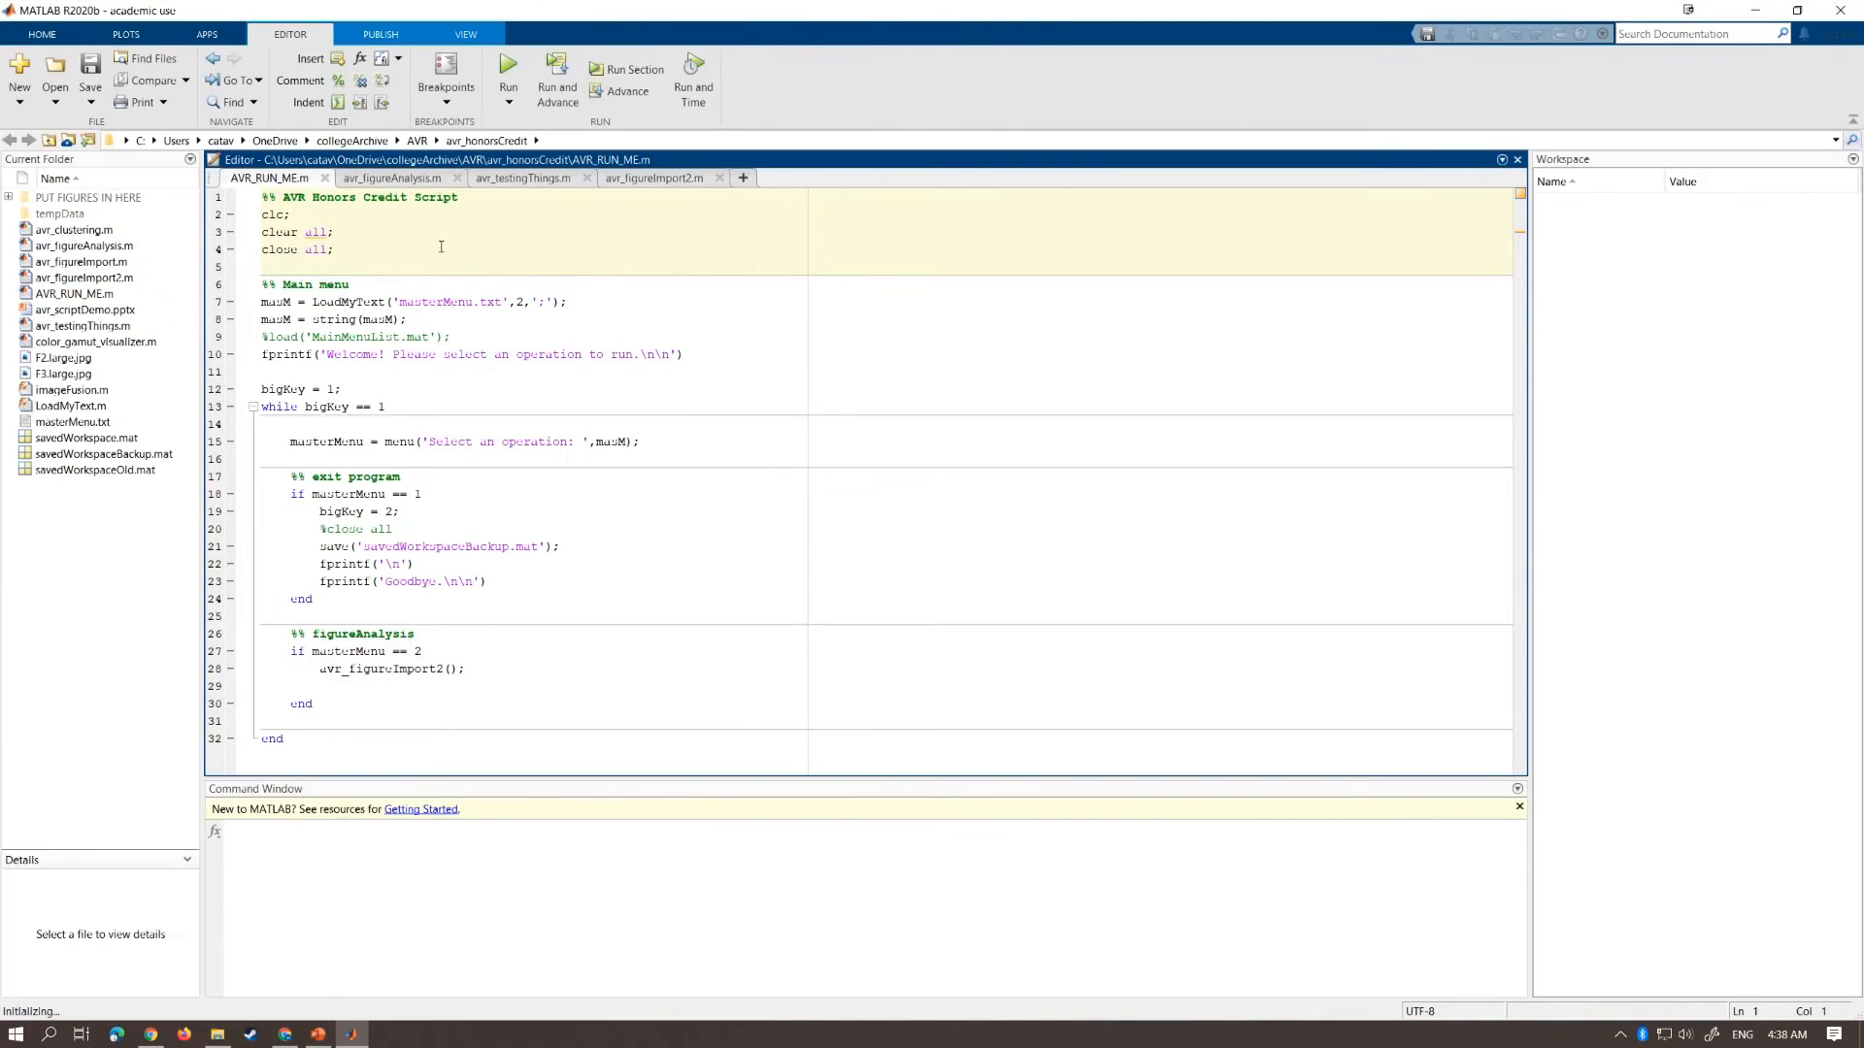
{"action": "left_click", "coordinate": [498, 73]}
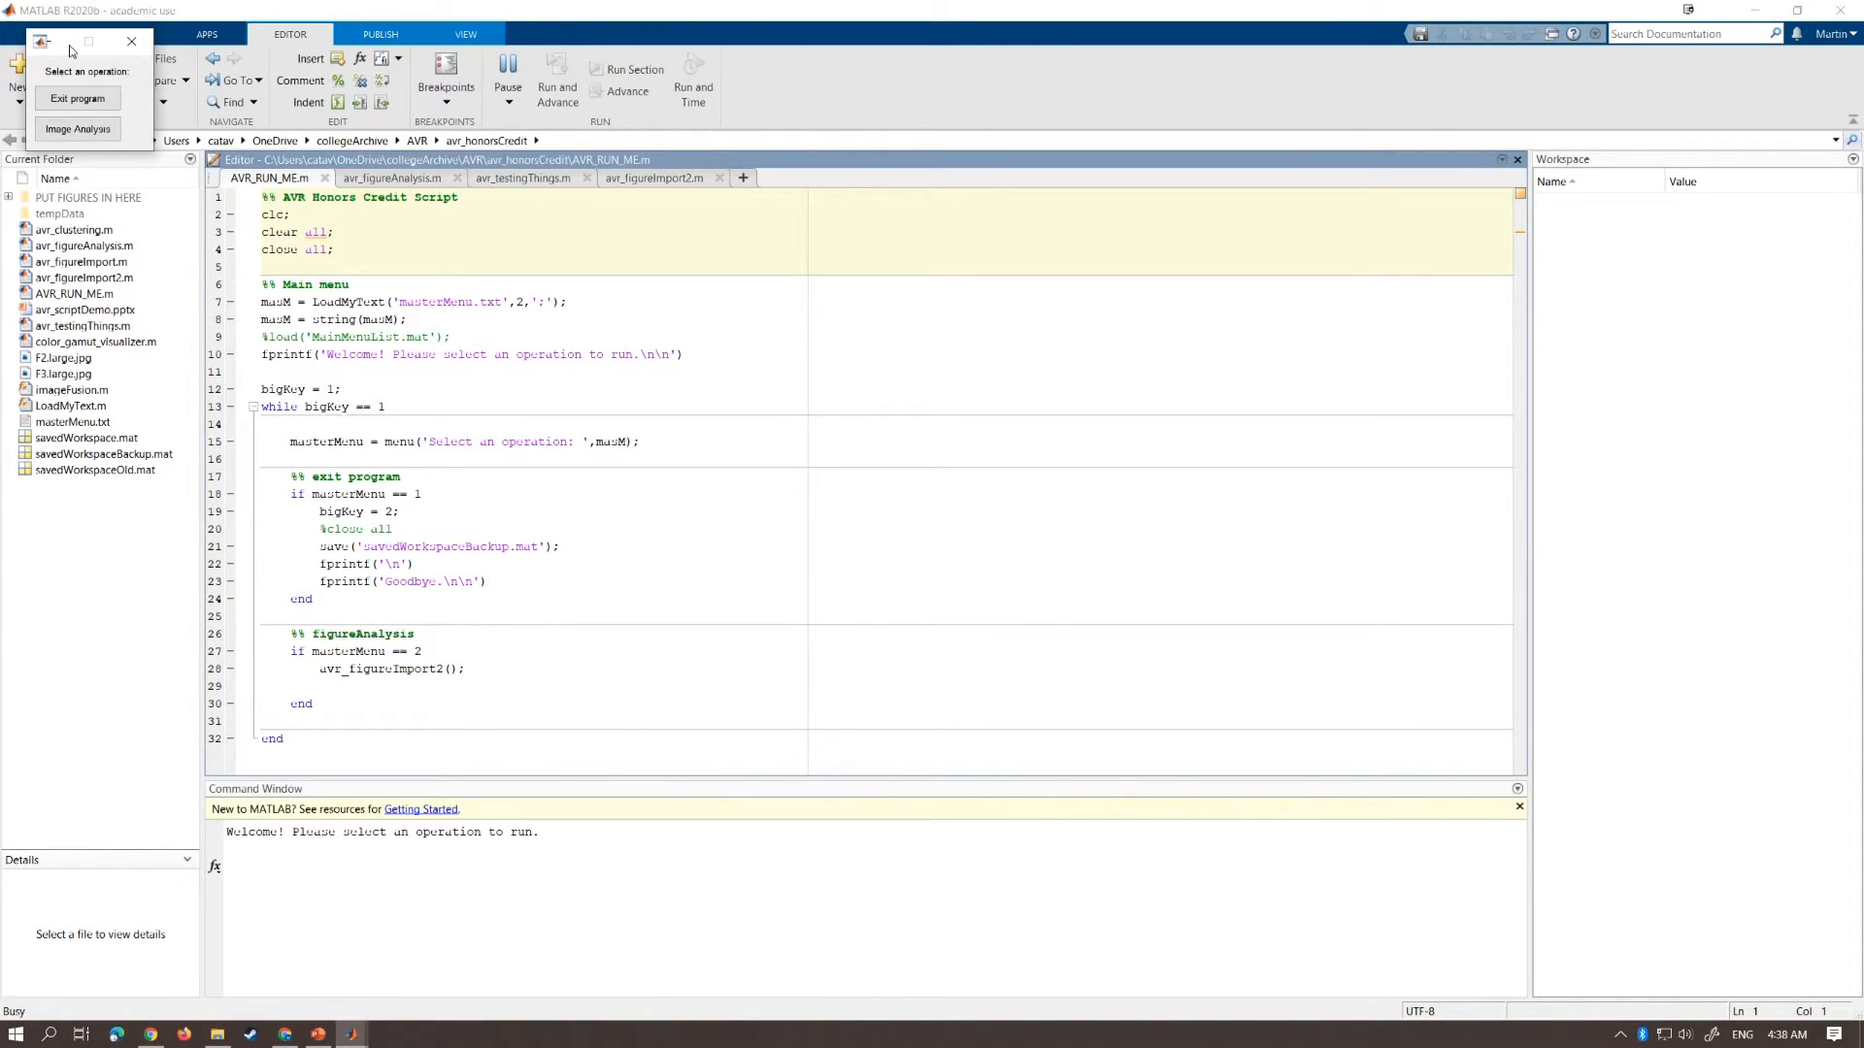
{"action": "left_click", "coordinate": [93, 132]}
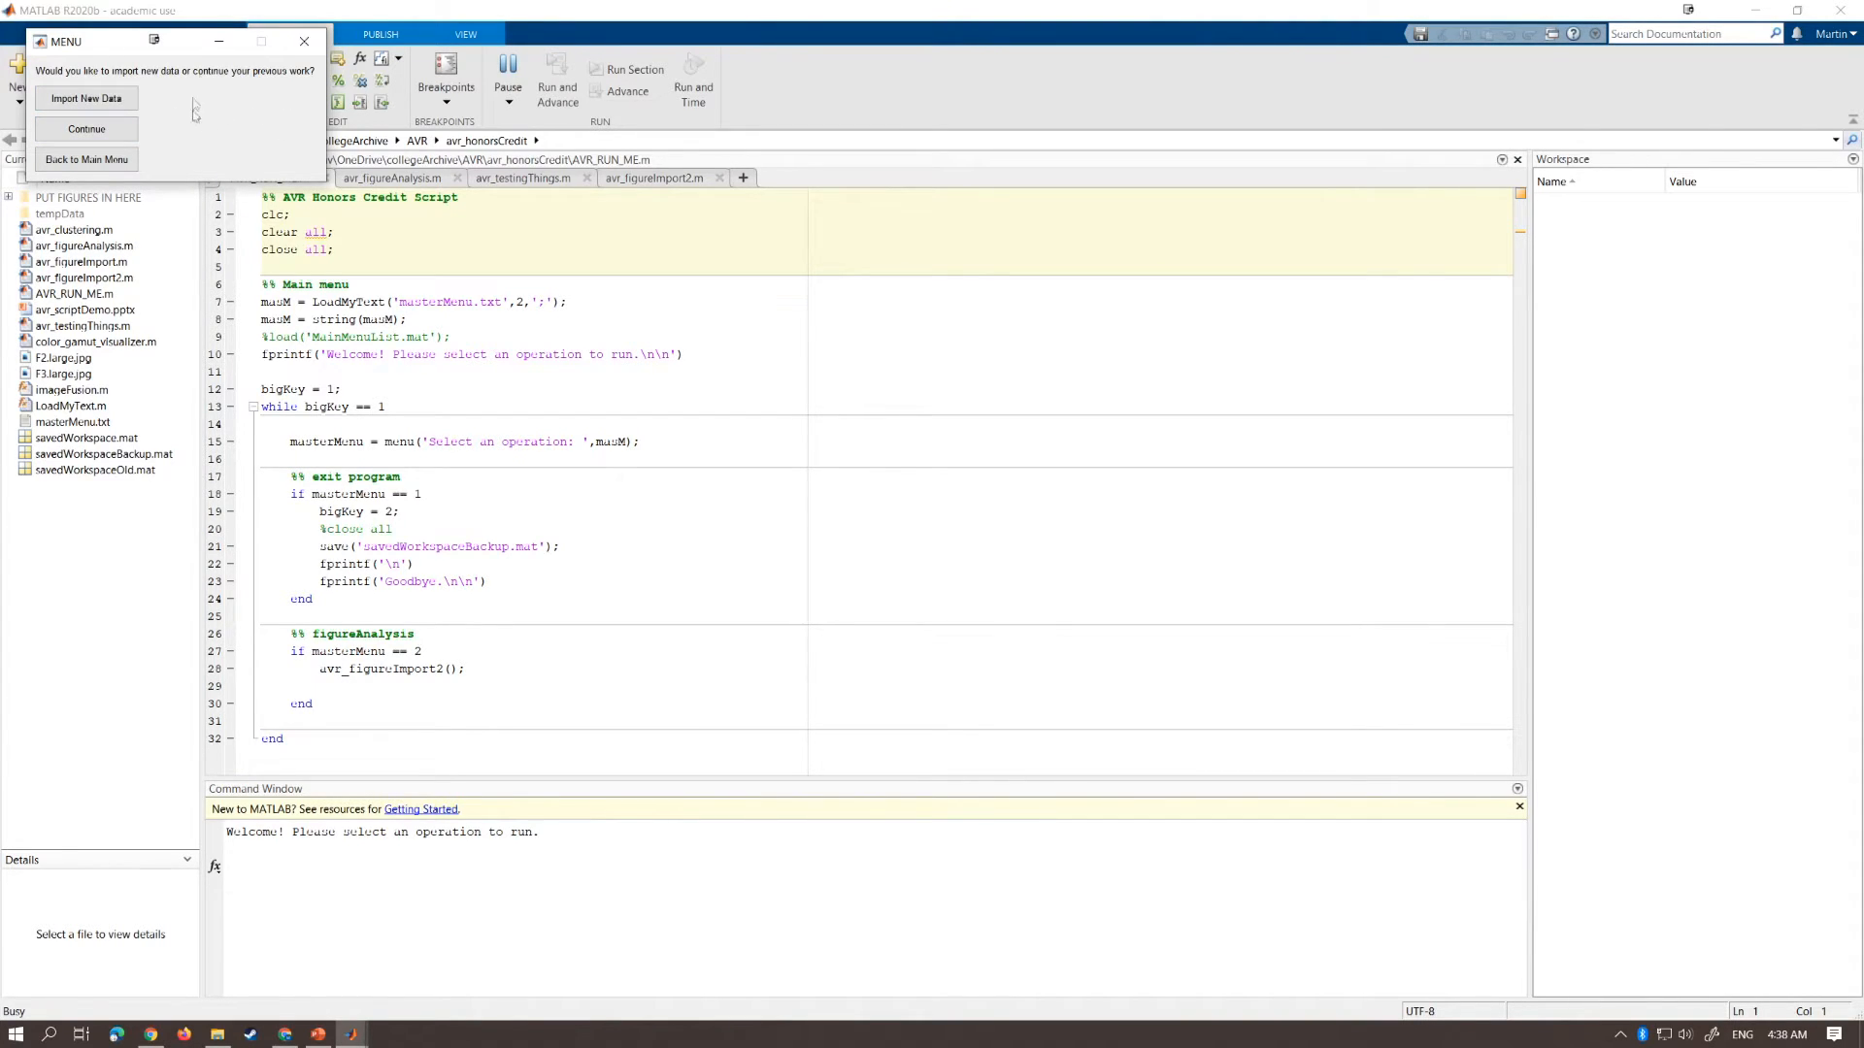
Start importing new data and accept the suggested total number of subfigures
{"action": "left_click", "coordinate": [86, 99]}
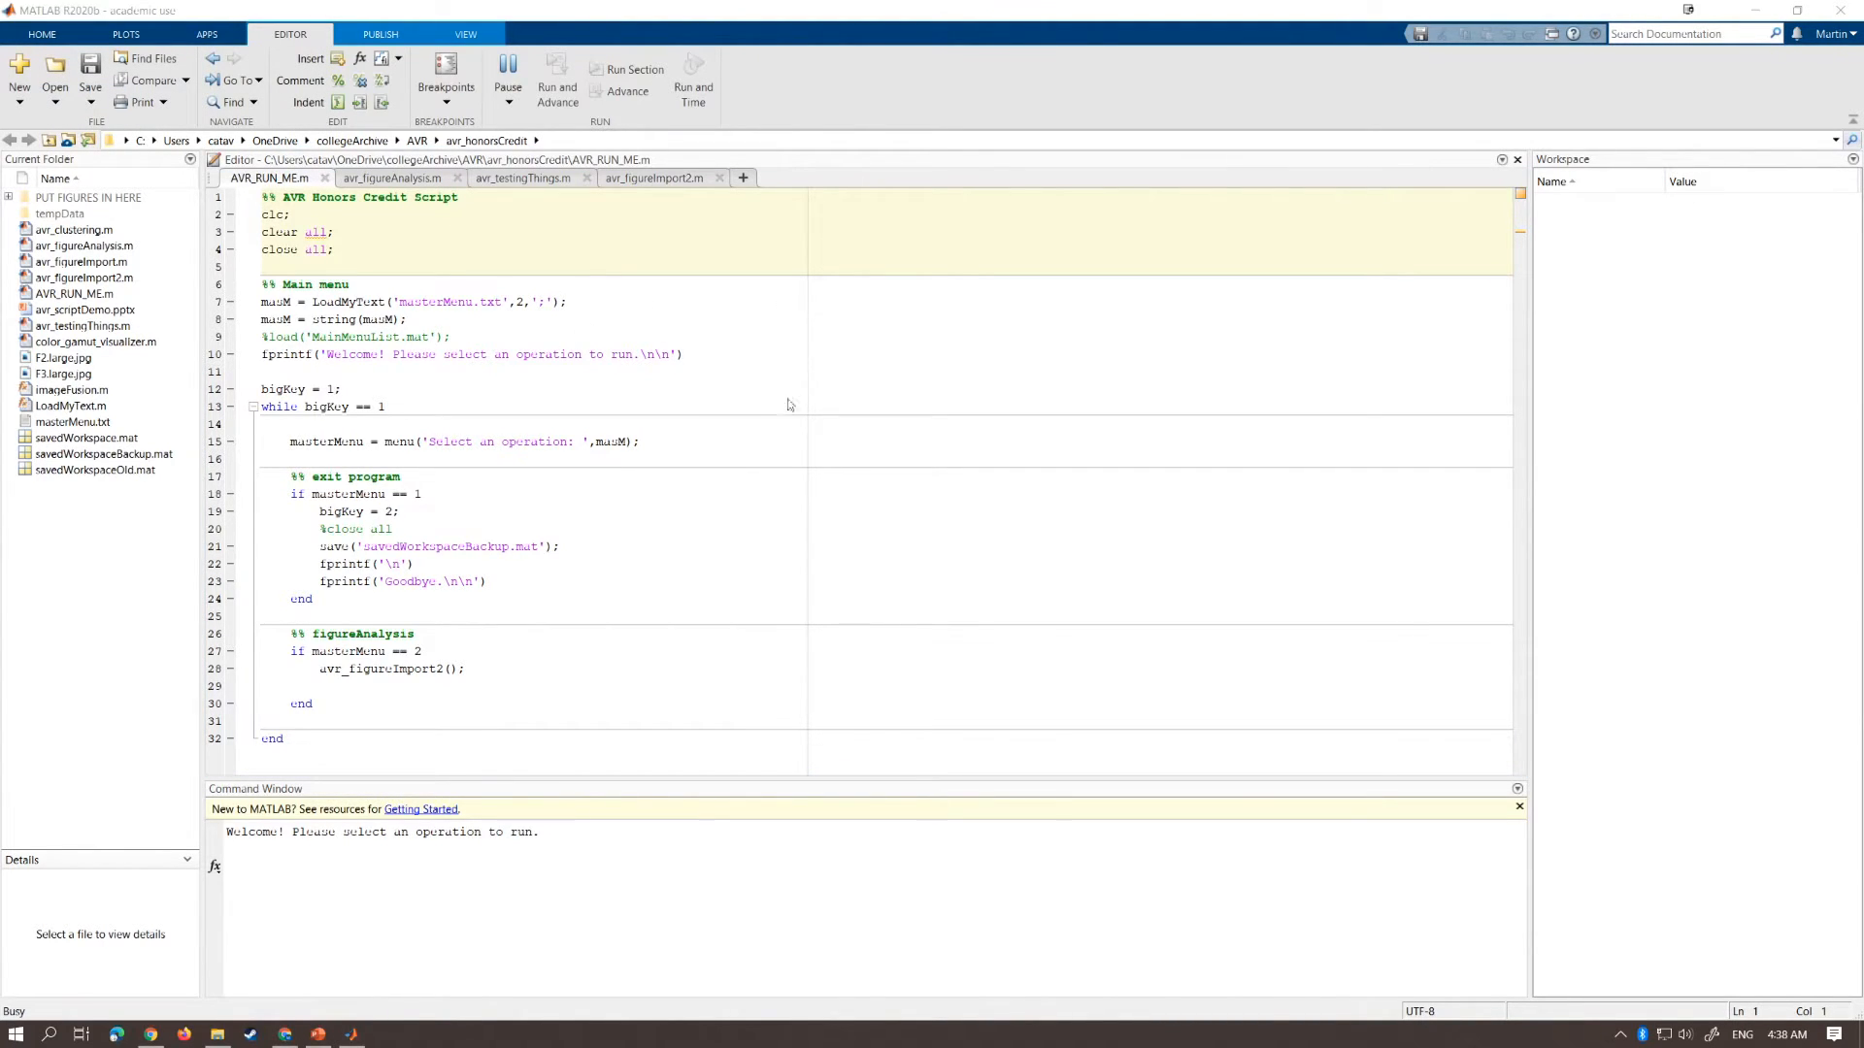
{"action": "left_click_drag", "start_coordinate": [693, 498], "coordinate": [976, 393]}
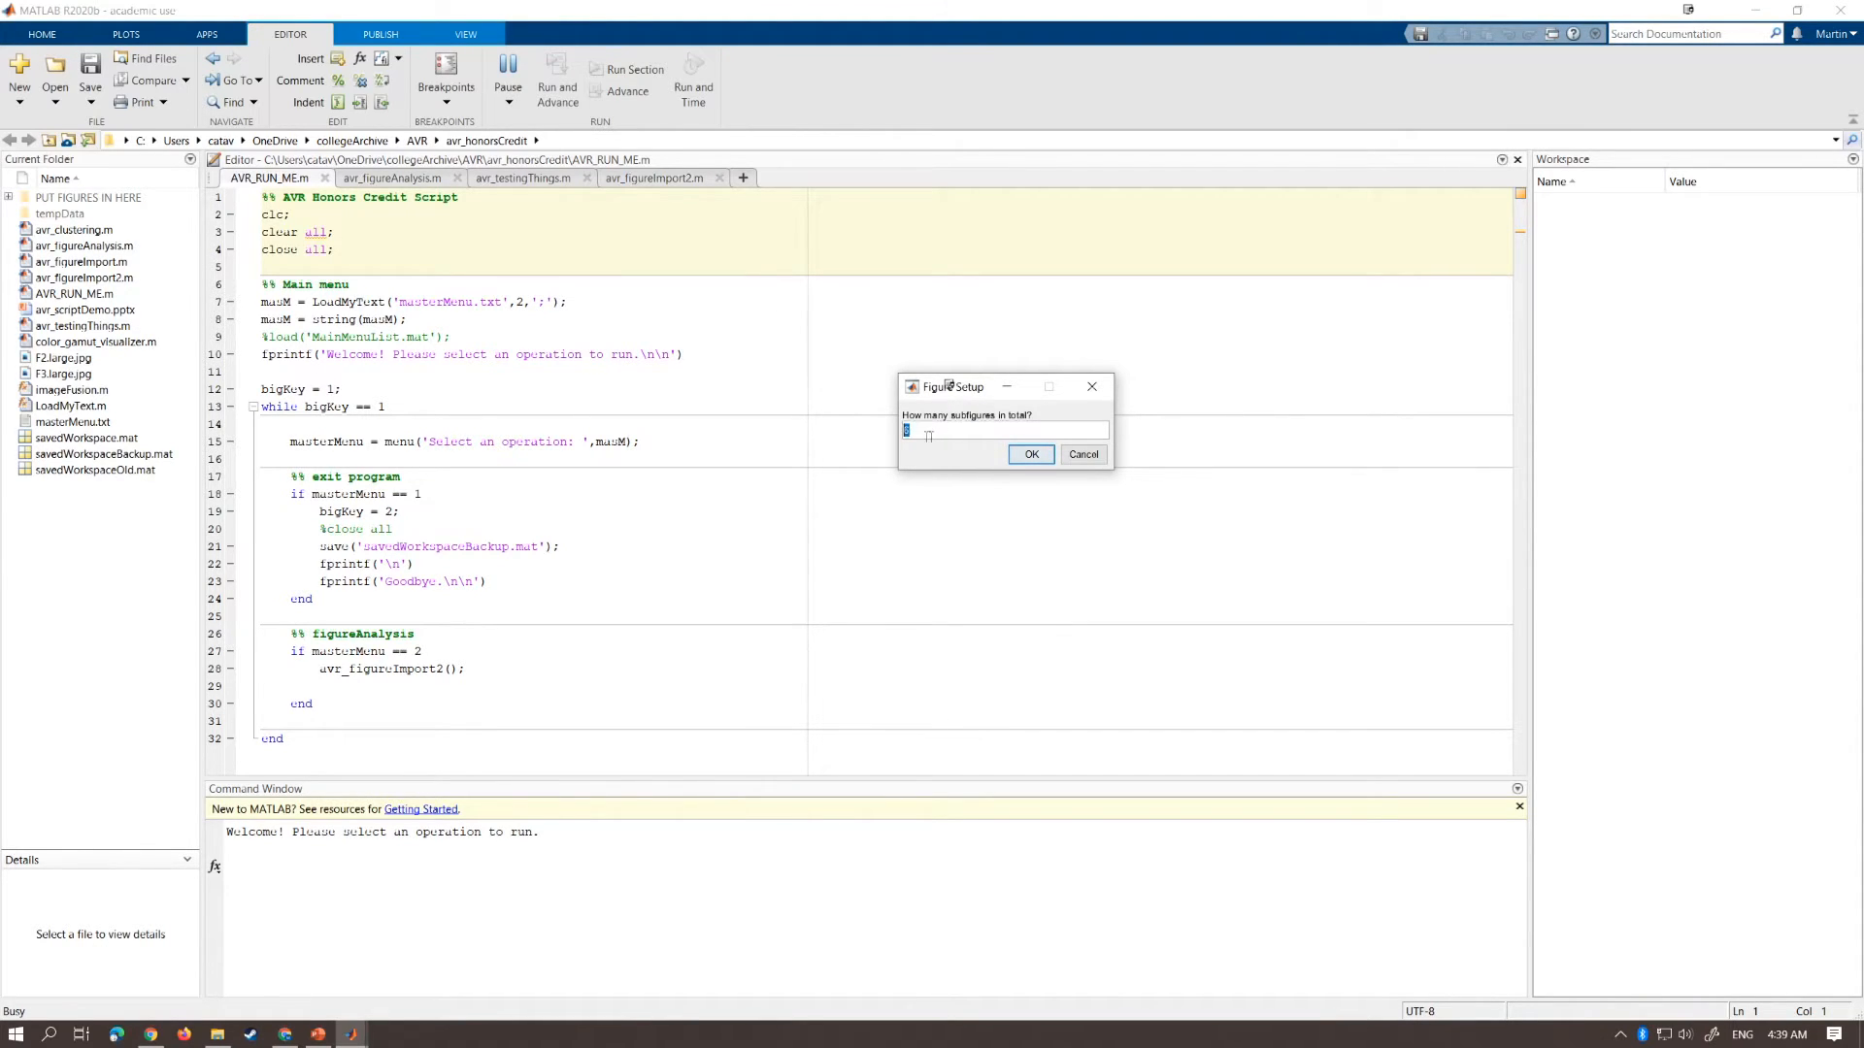
{"action": "left_click", "coordinate": [1027, 454]}
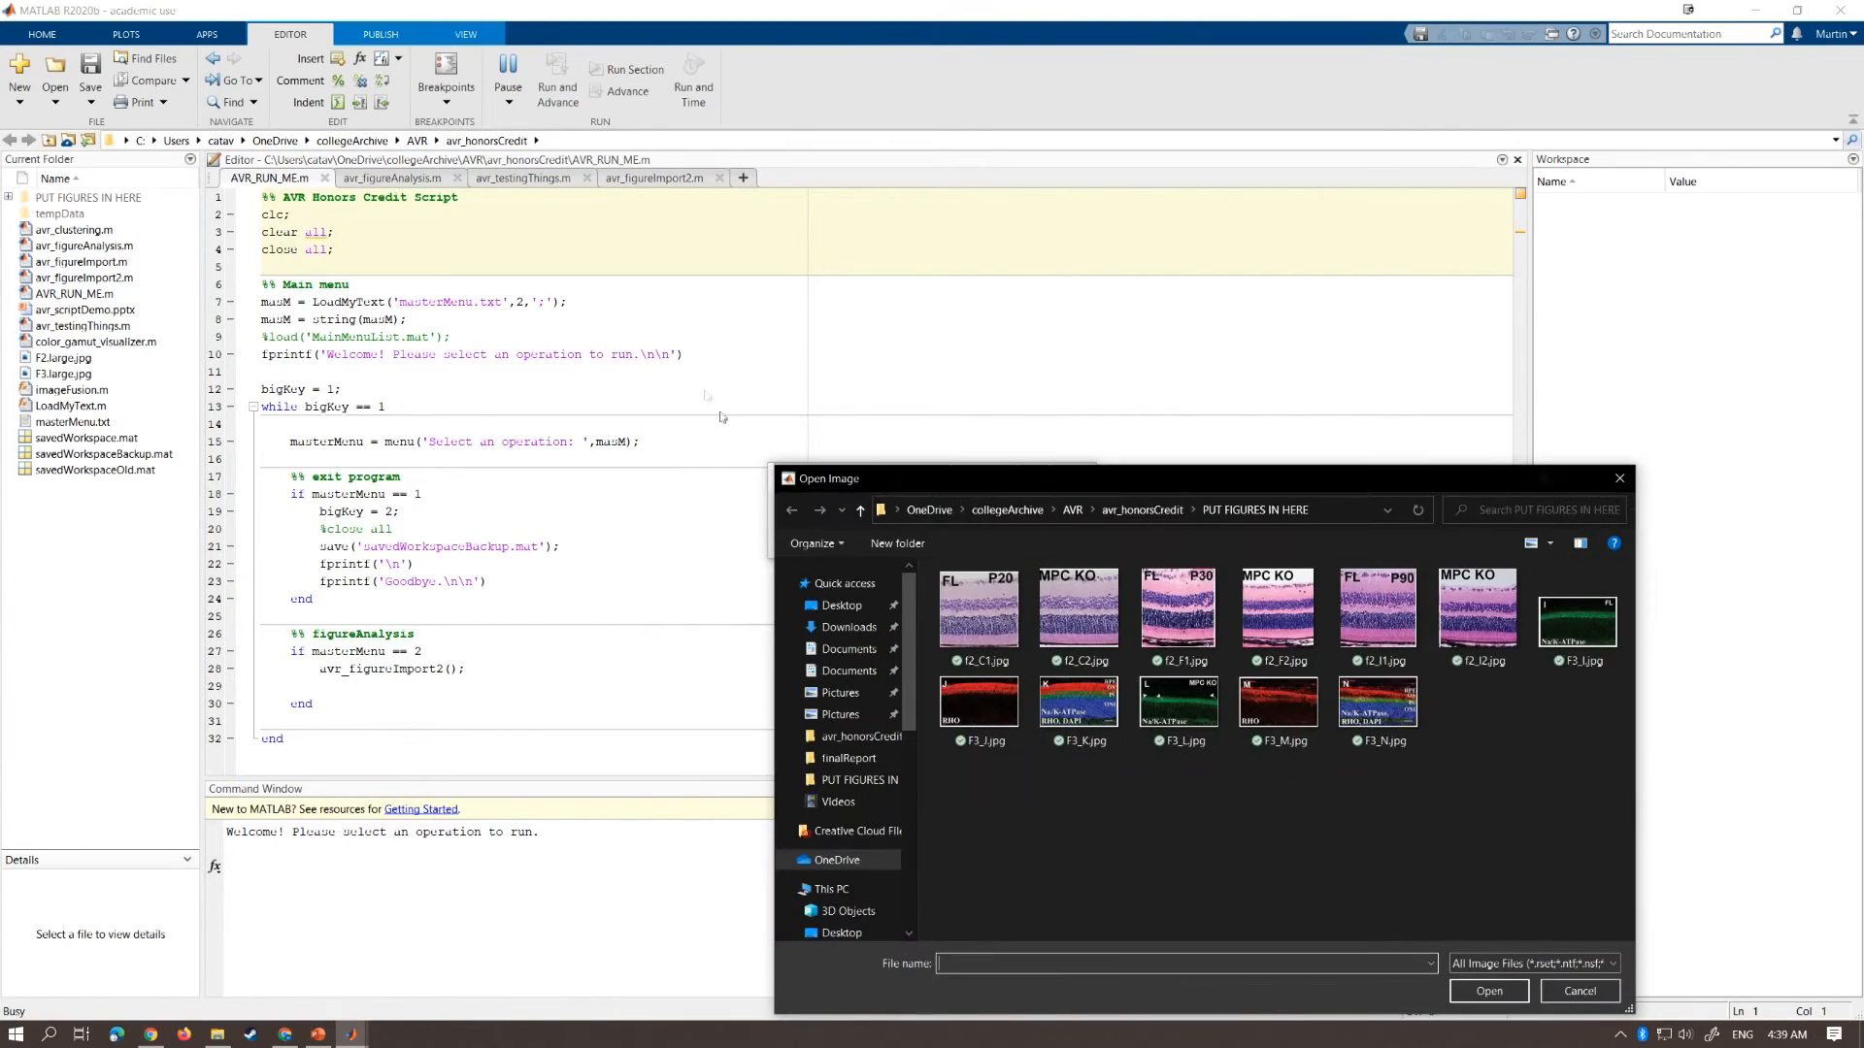
Load F3_I.jpg as control subfigure 1 and F3_L.jpg as experimental subfigure 1
{"action": "left_click_drag", "start_coordinate": [1125, 498], "coordinate": [748, 294]}
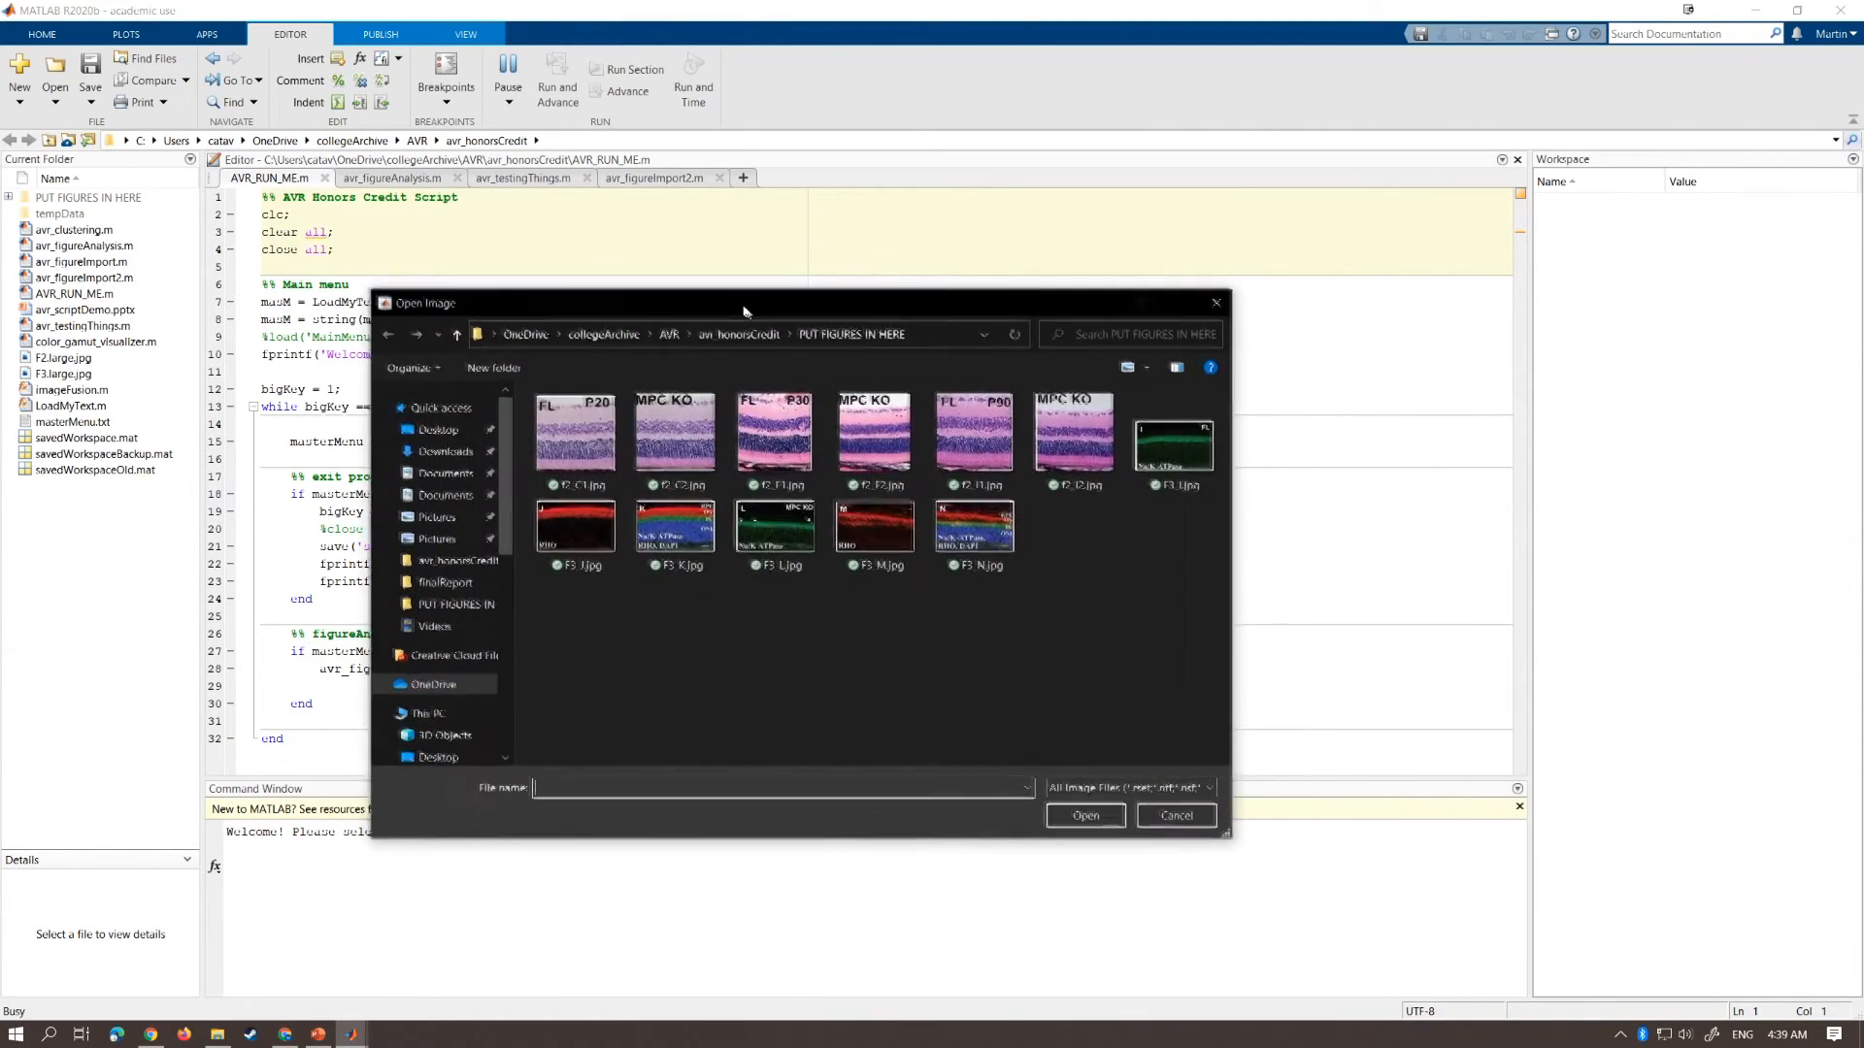
{"action": "left_click", "coordinate": [1166, 447]}
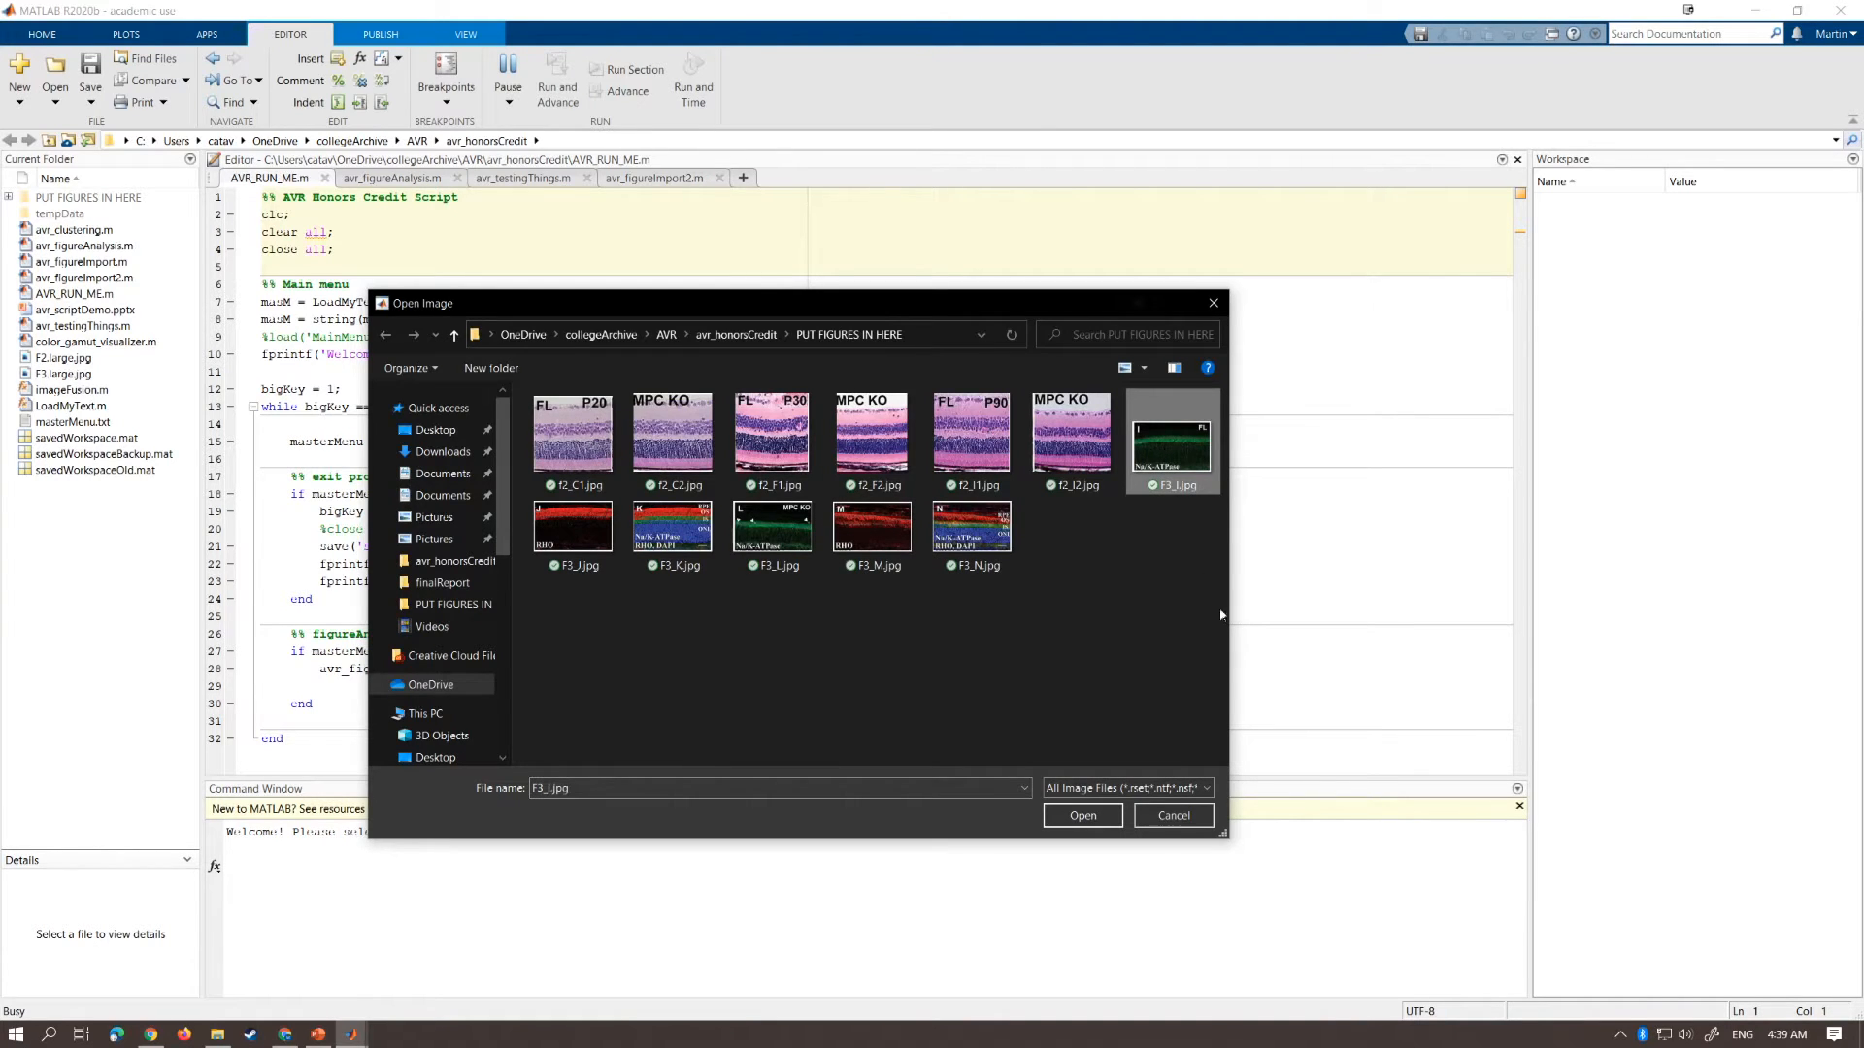
{"action": "left_click", "coordinate": [1116, 823]}
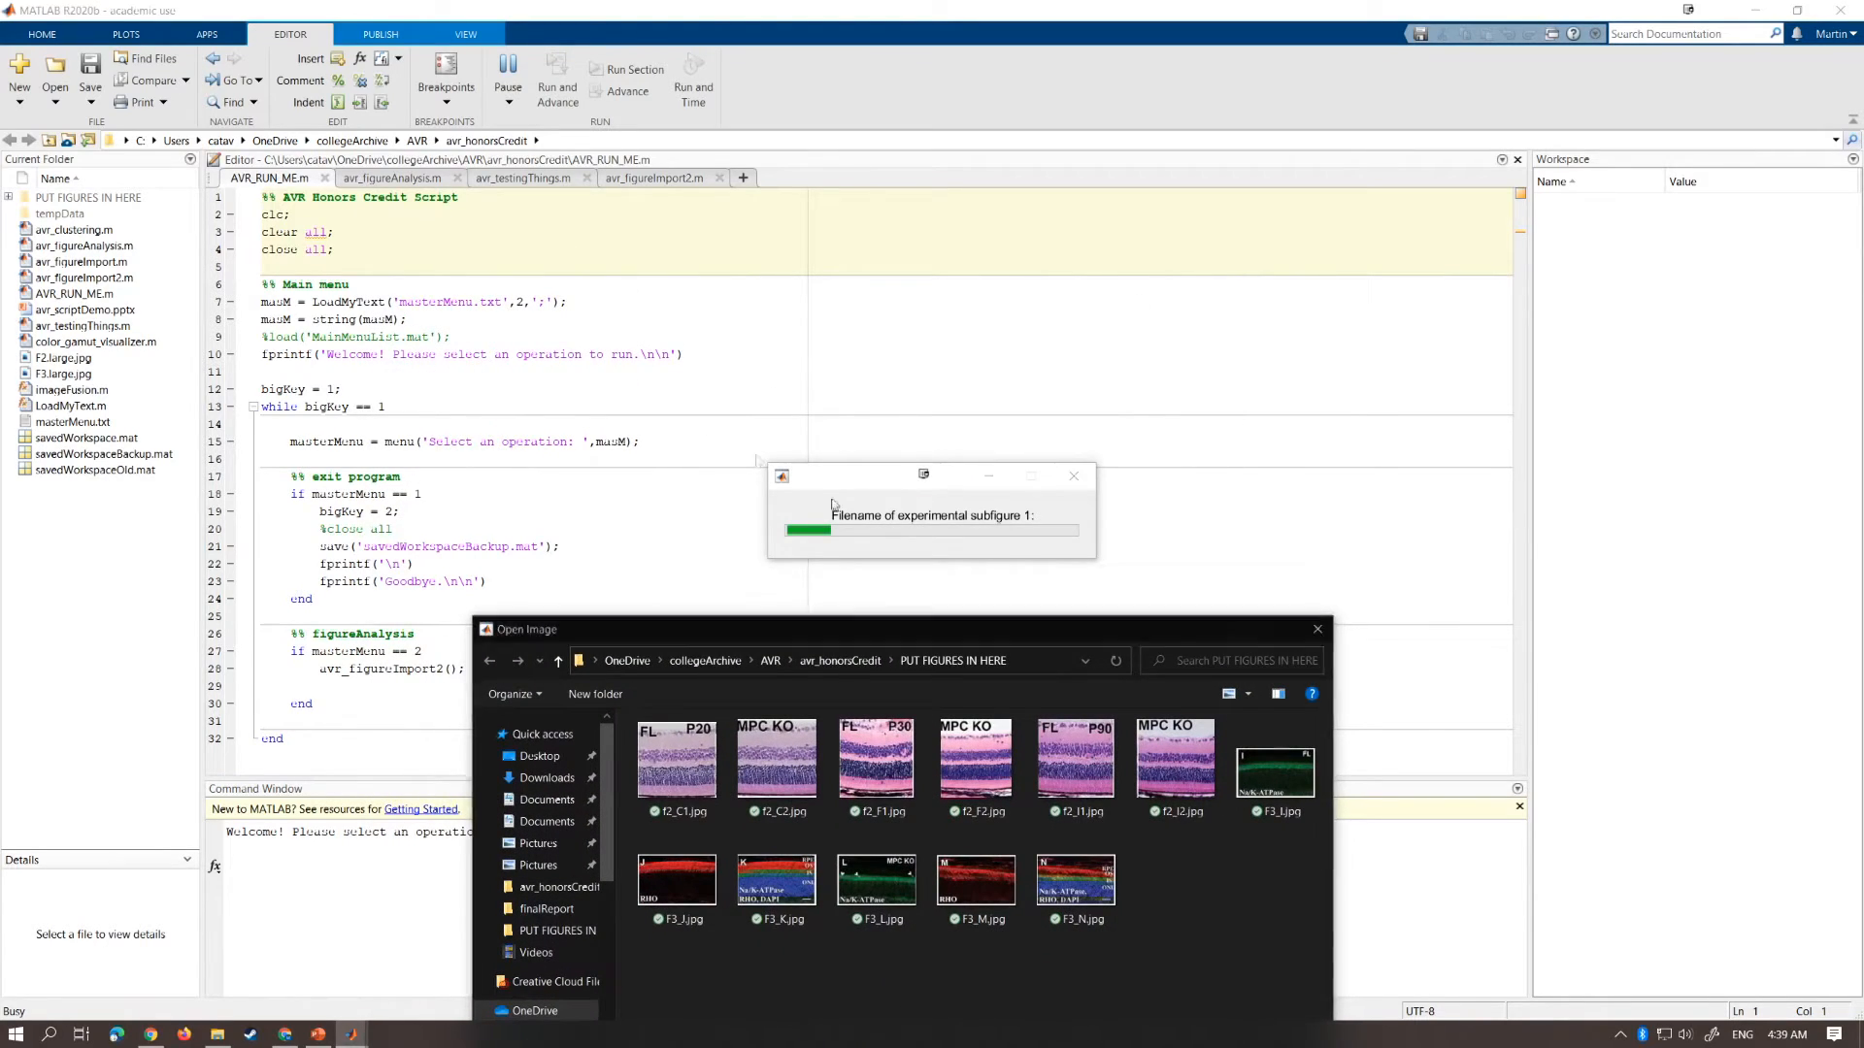
{"action": "left_click_drag", "start_coordinate": [1064, 639], "coordinate": [961, 256]}
{"action": "left_click", "coordinate": [1170, 398]}
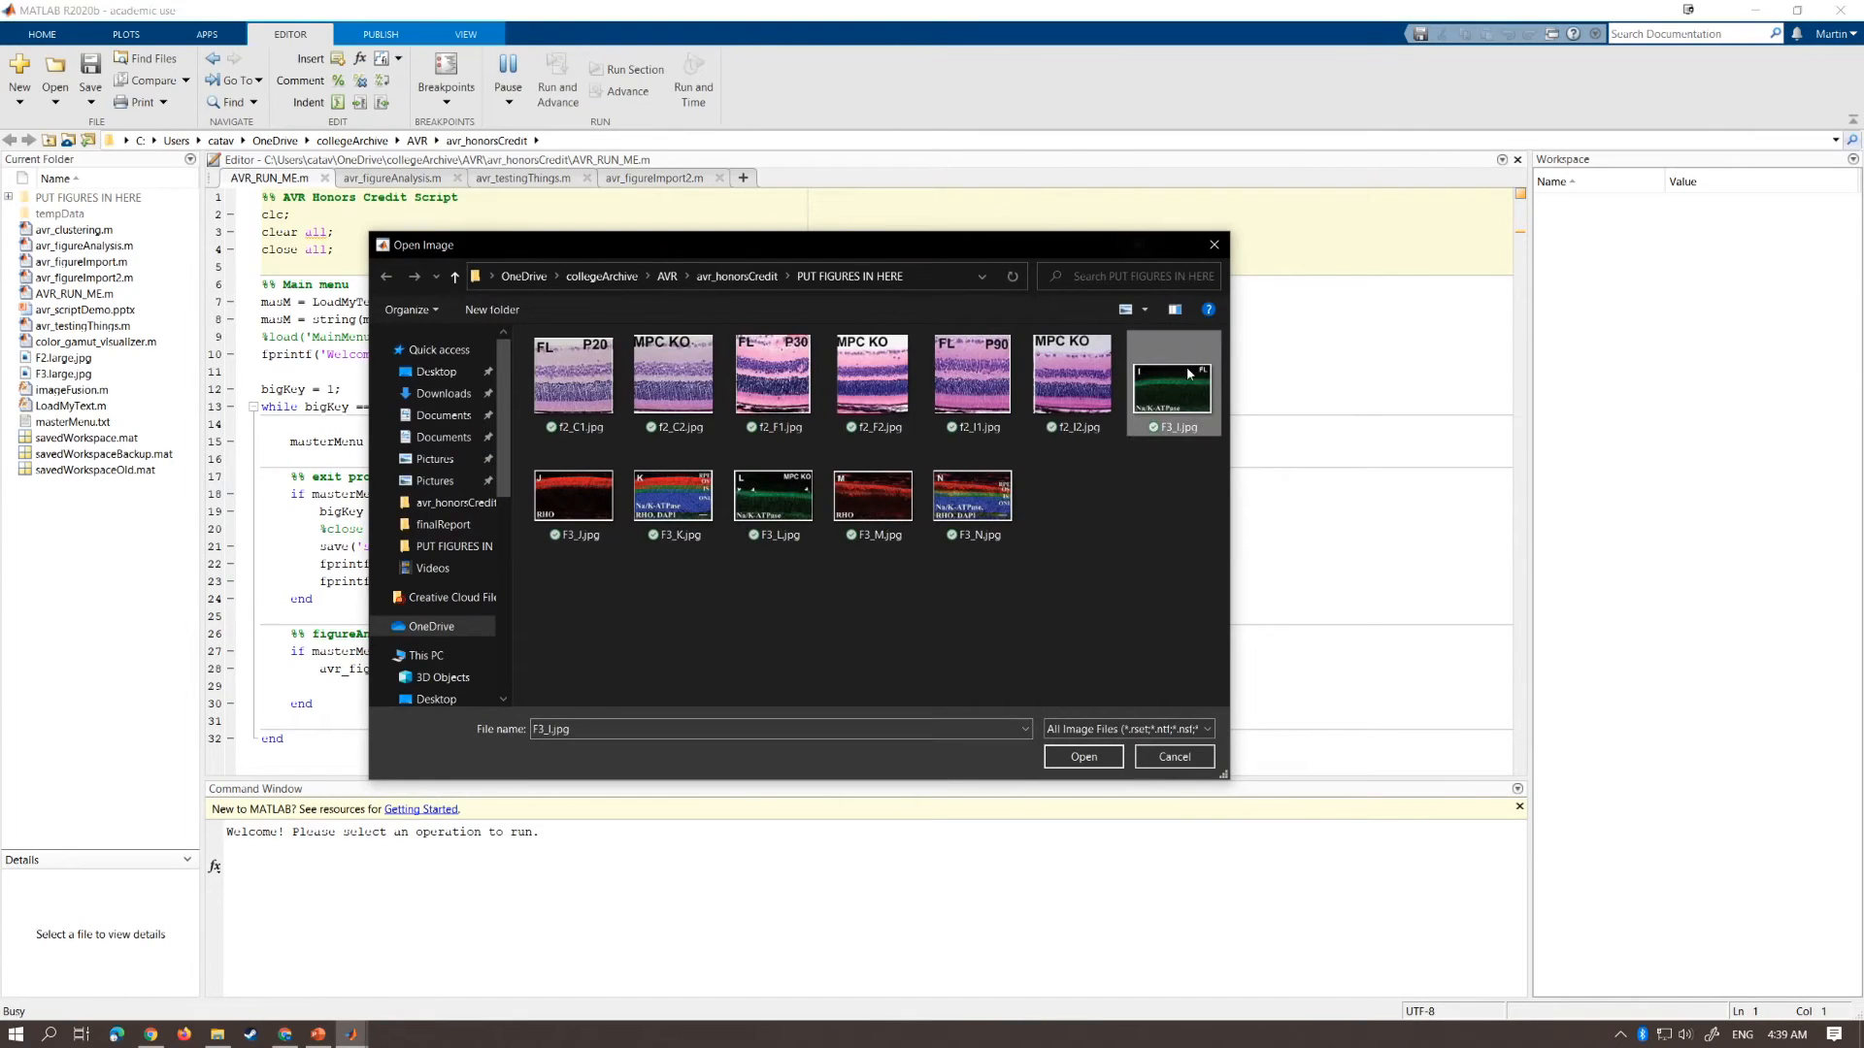
{"action": "left_click", "coordinate": [757, 482]}
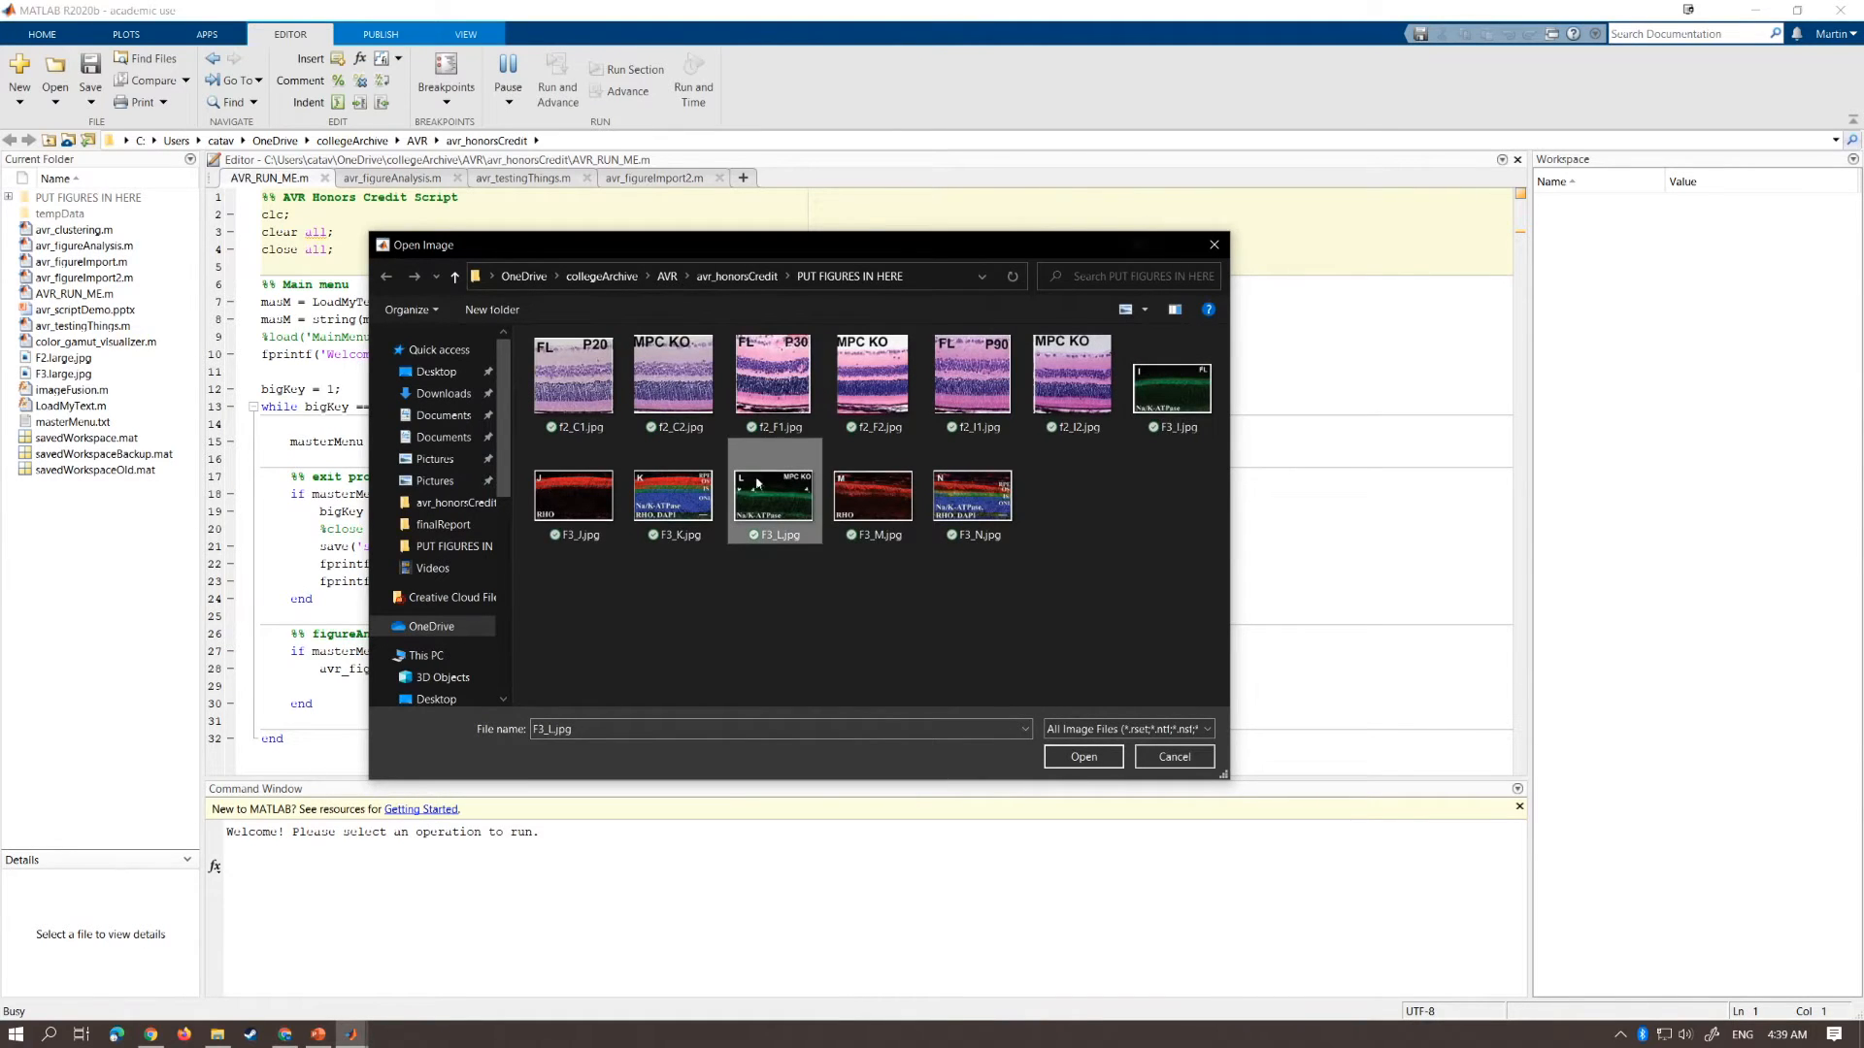
{"action": "left_click", "coordinate": [1065, 758]}
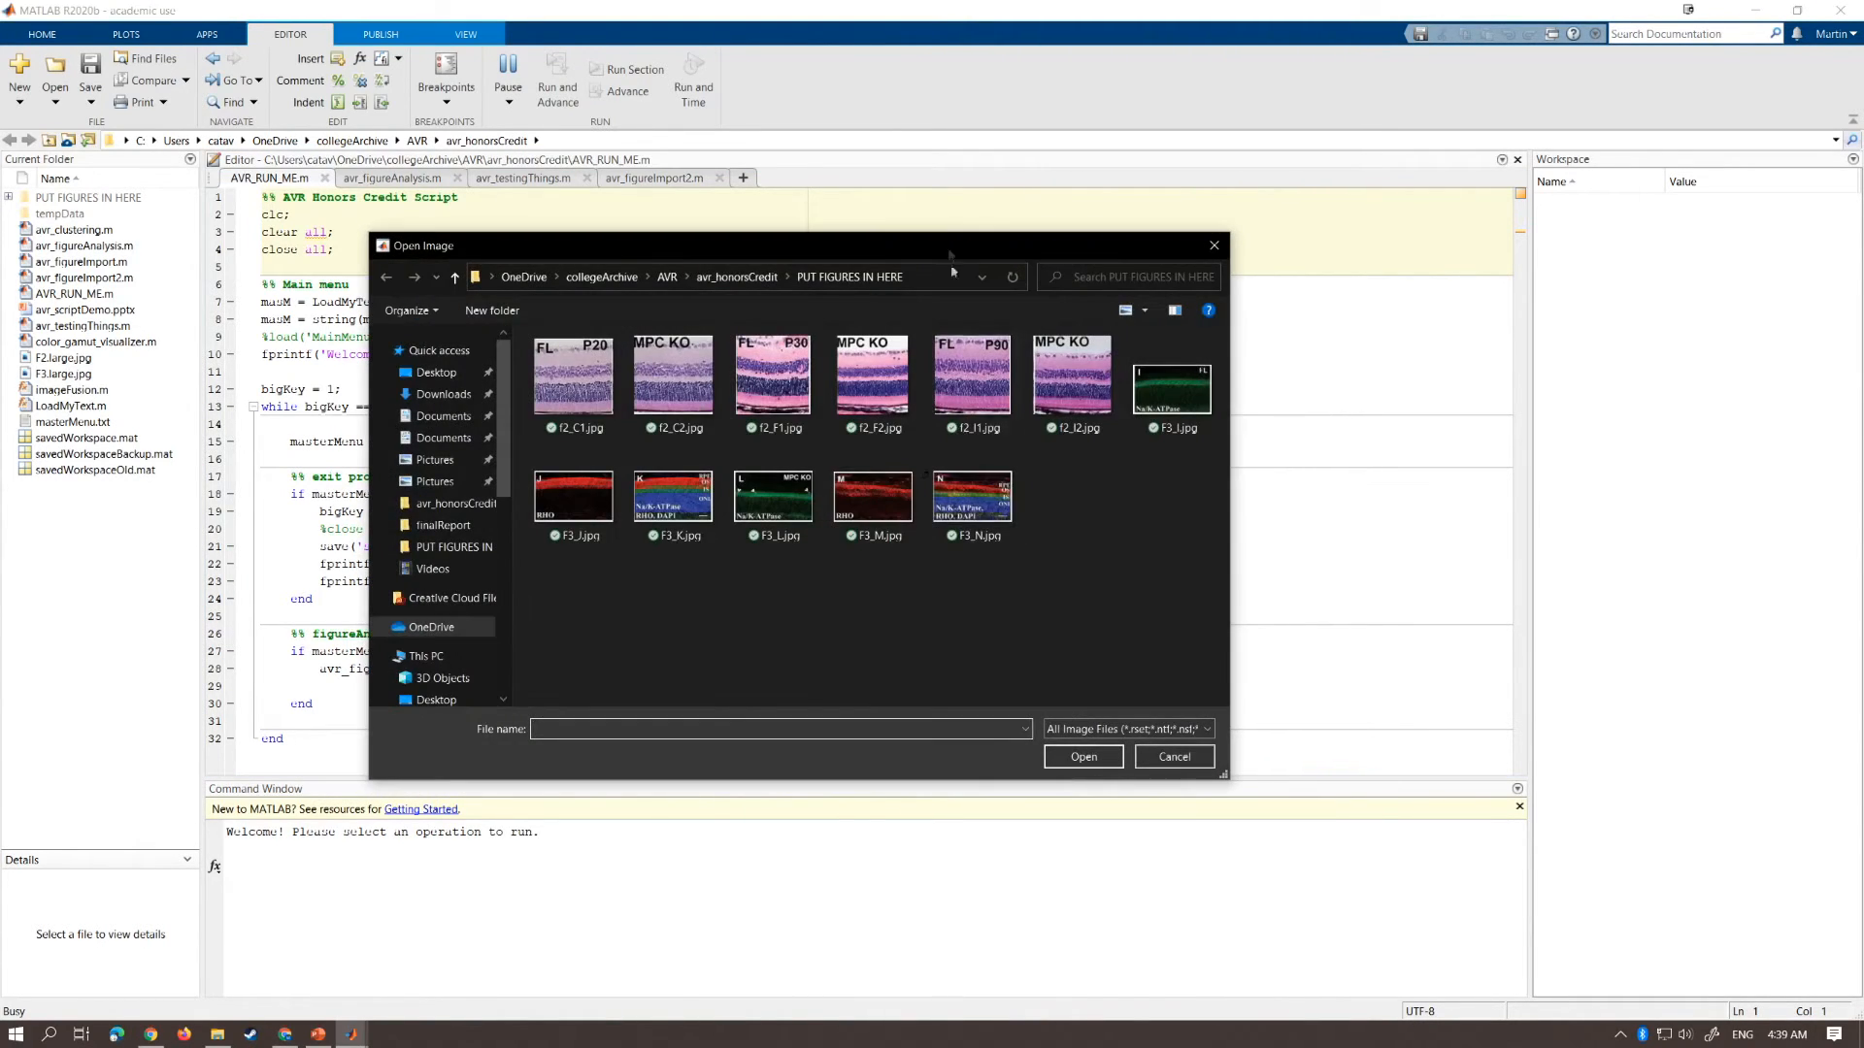
Load F3_J.jpg as control subfigure 2 and F3_M.jpg as experimental subfigure 2
{"action": "left_click_drag", "start_coordinate": [941, 236], "coordinate": [944, 307]}
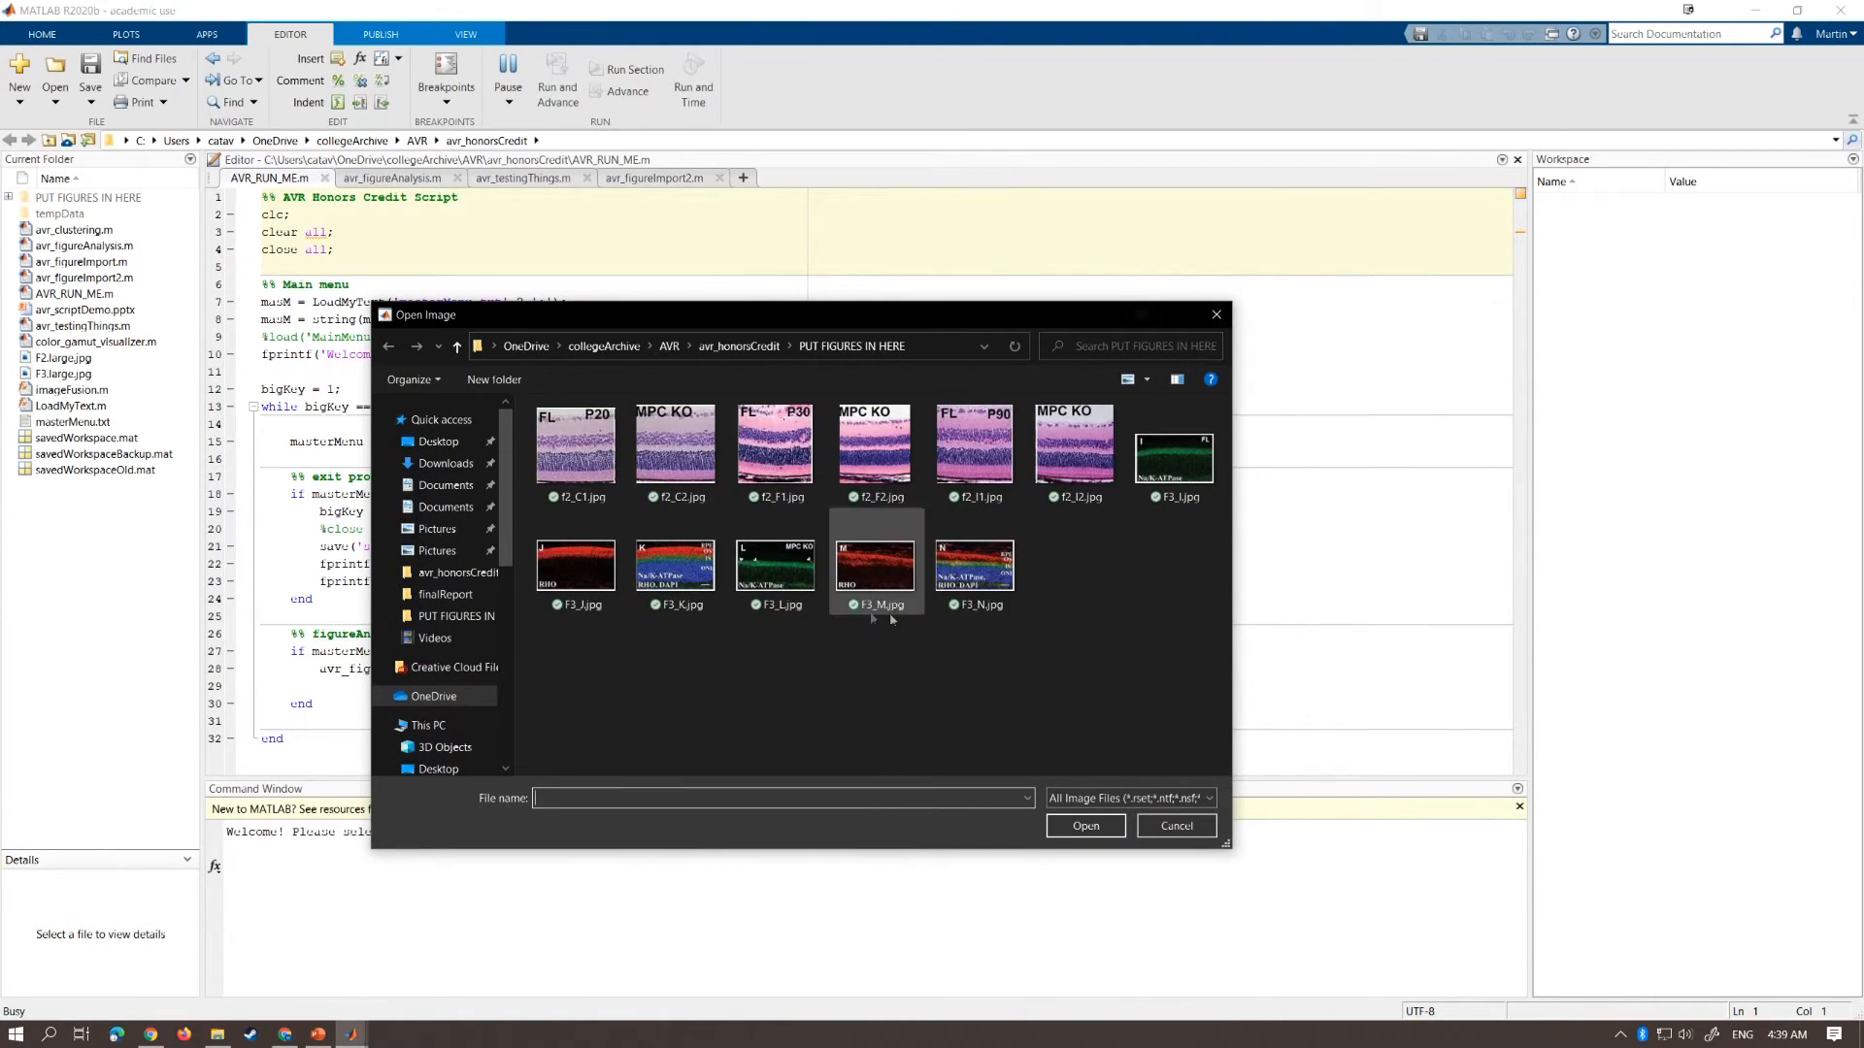
{"action": "left_click", "coordinate": [577, 565]}
{"action": "left_click", "coordinate": [1058, 823]}
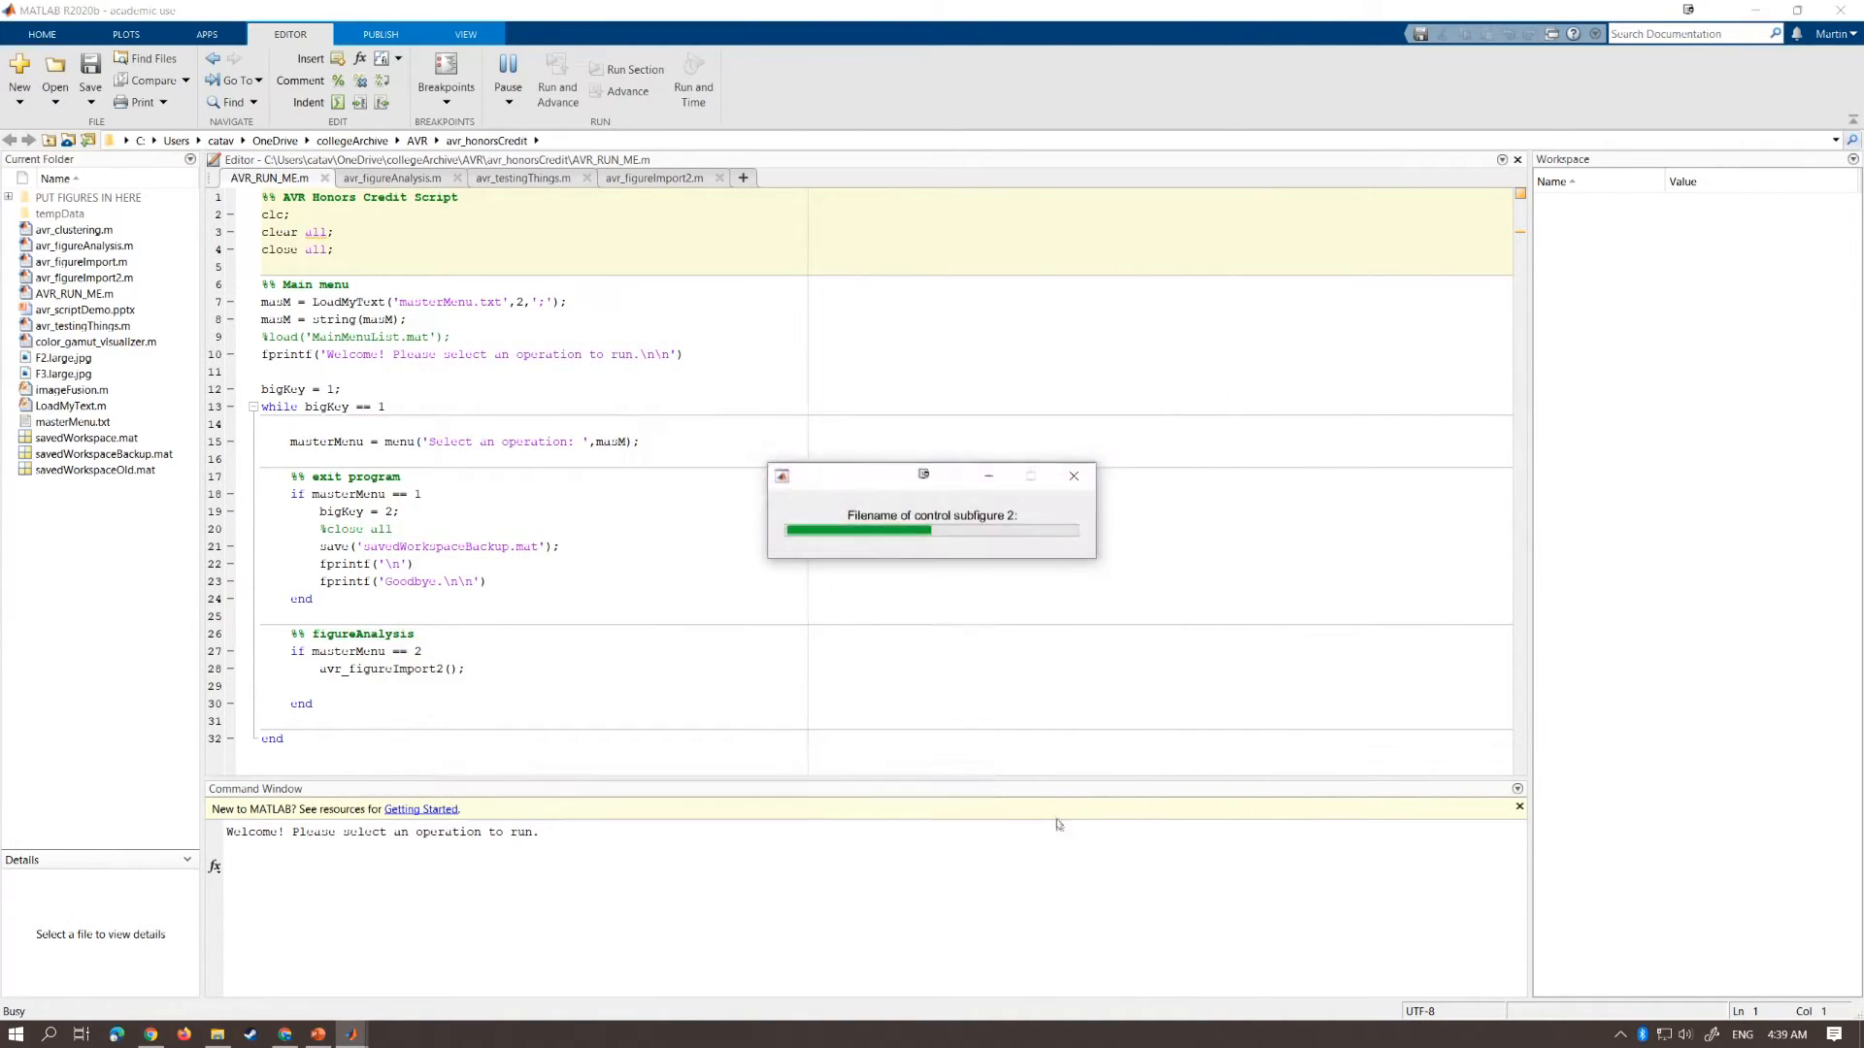
{"action": "left_click", "coordinate": [874, 565]}
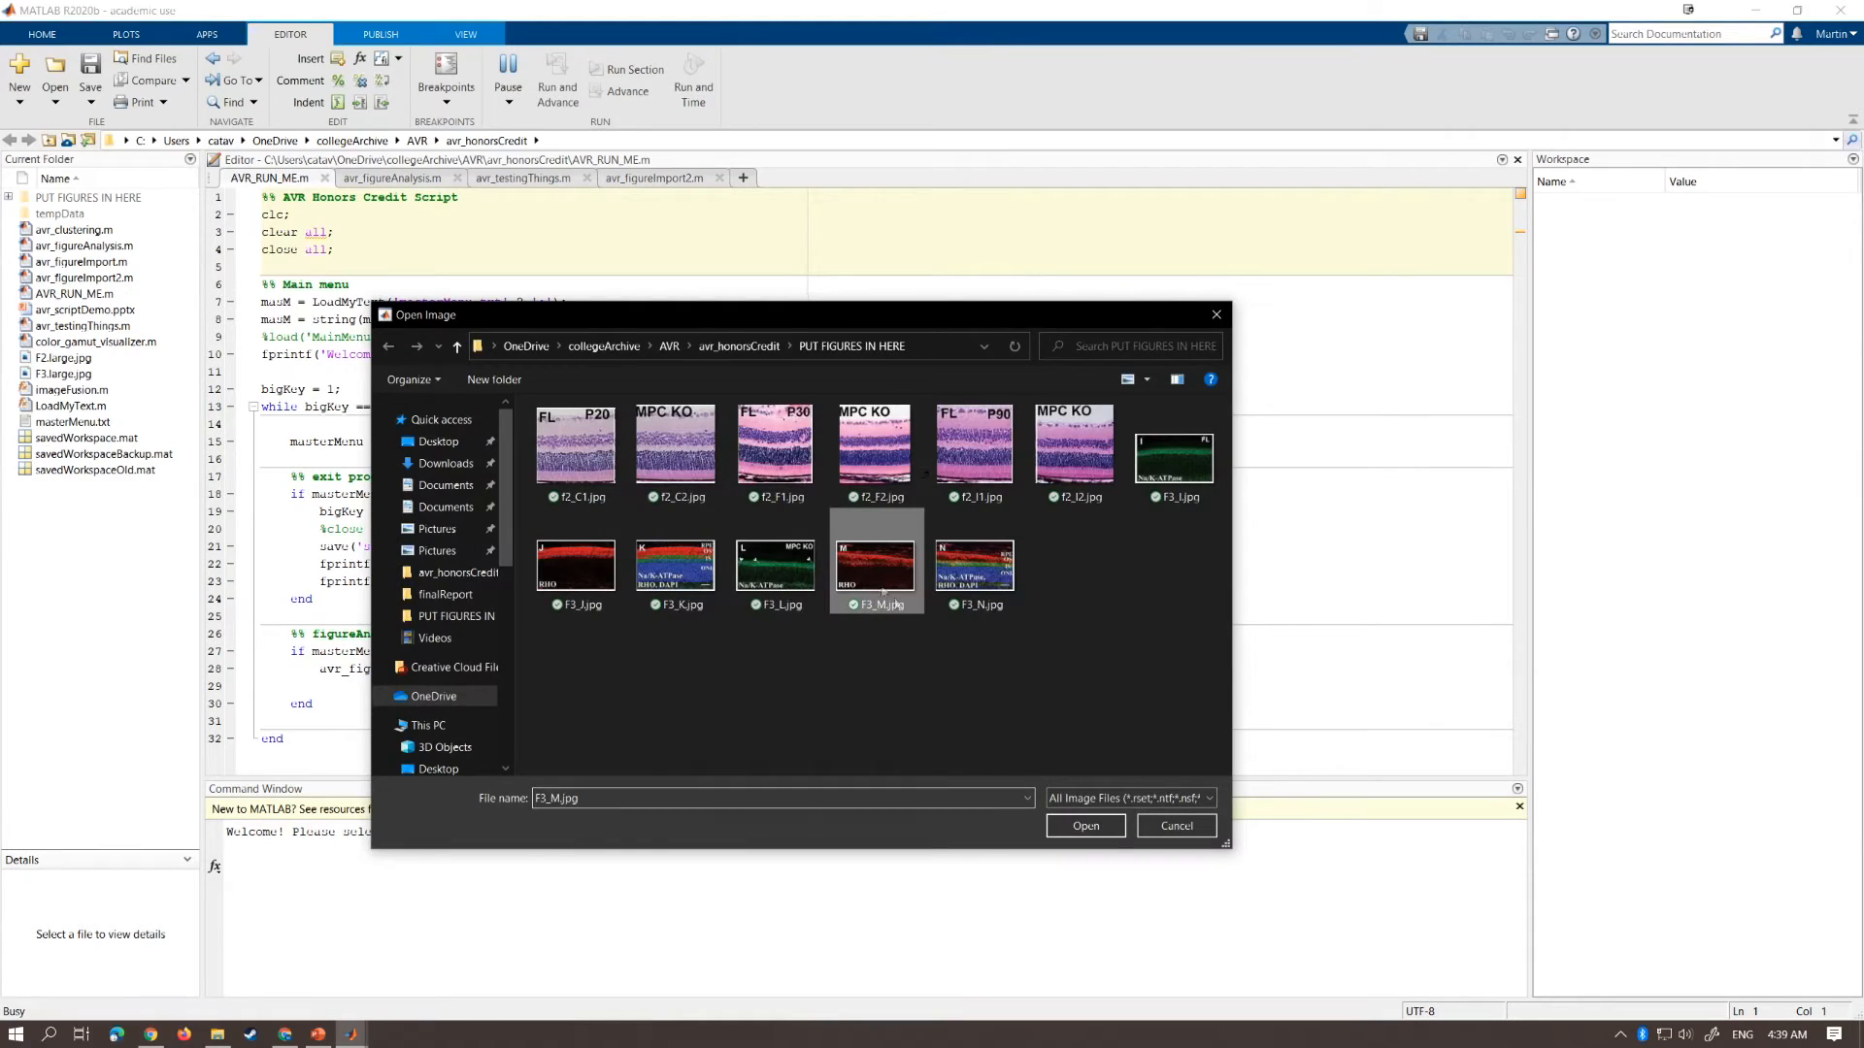
{"action": "left_click", "coordinate": [1085, 826]}
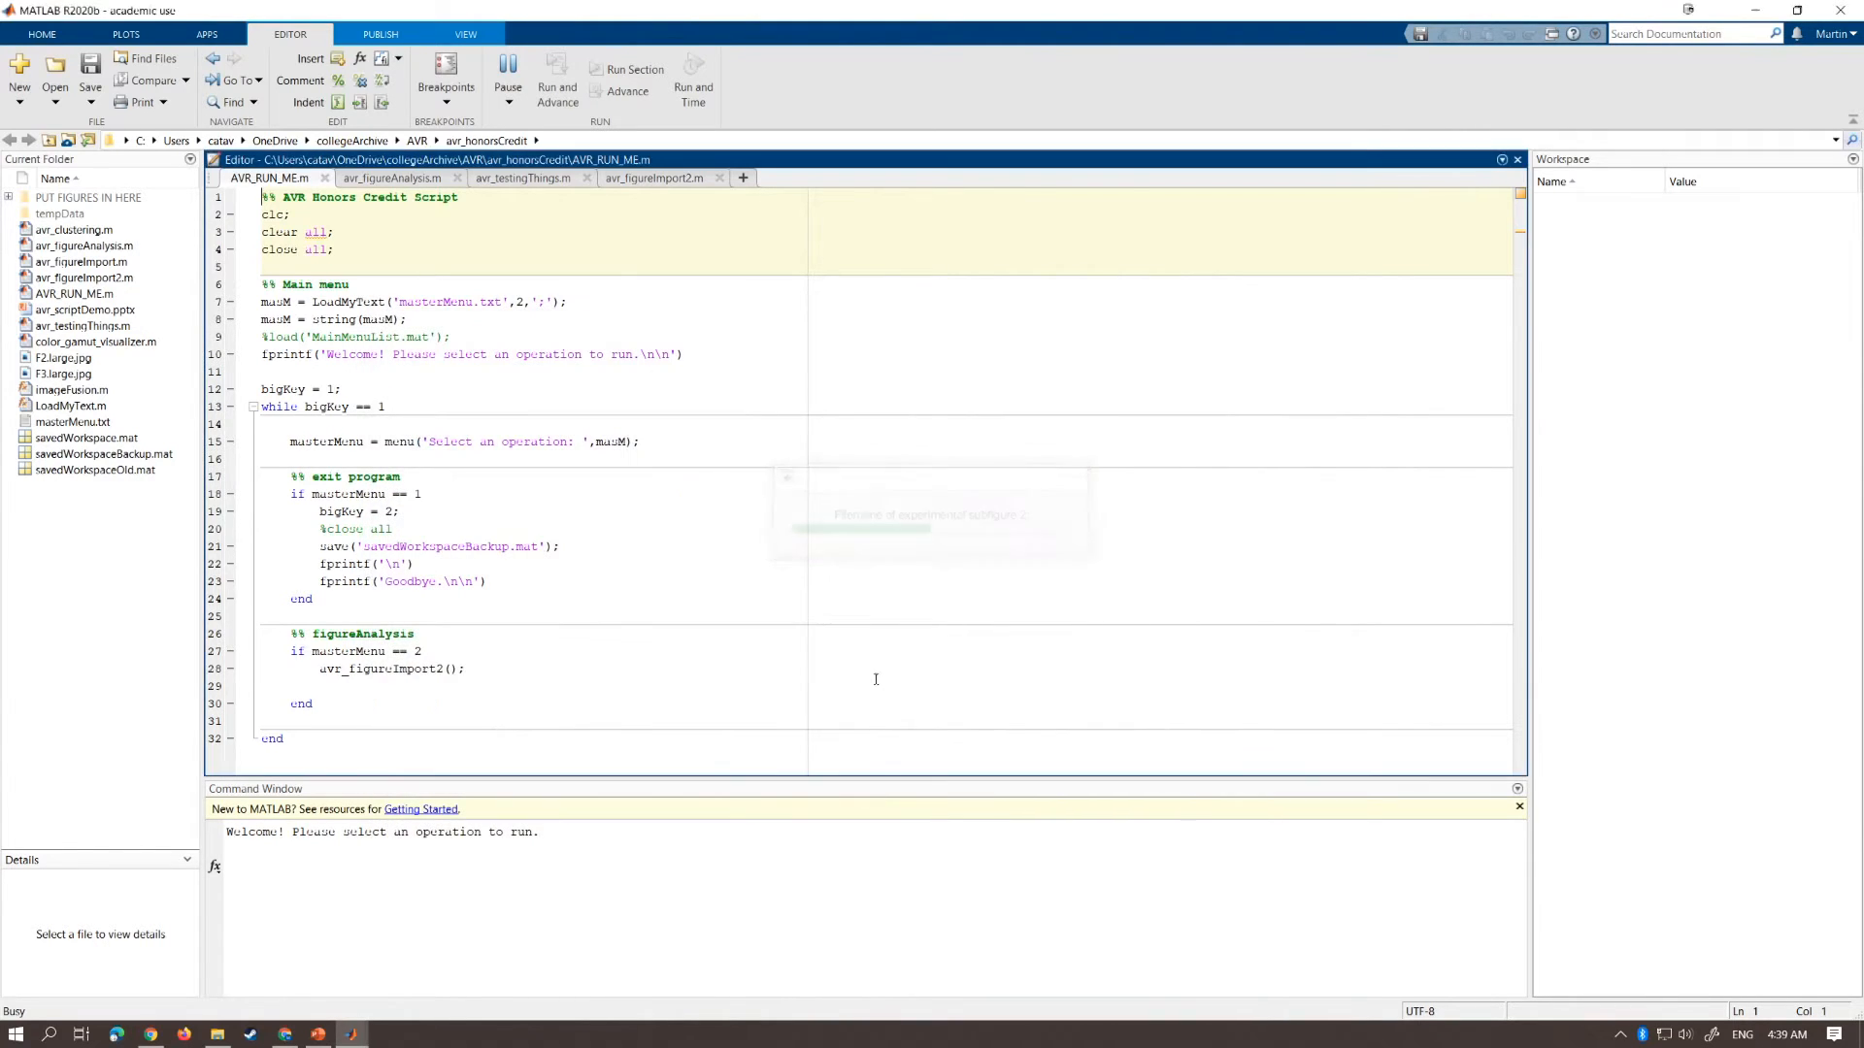
Load F3_K.jpg as control subfigure 3 and F3_N.jpg as experimental subfigure 3
{"action": "left_click", "coordinate": [682, 573]}
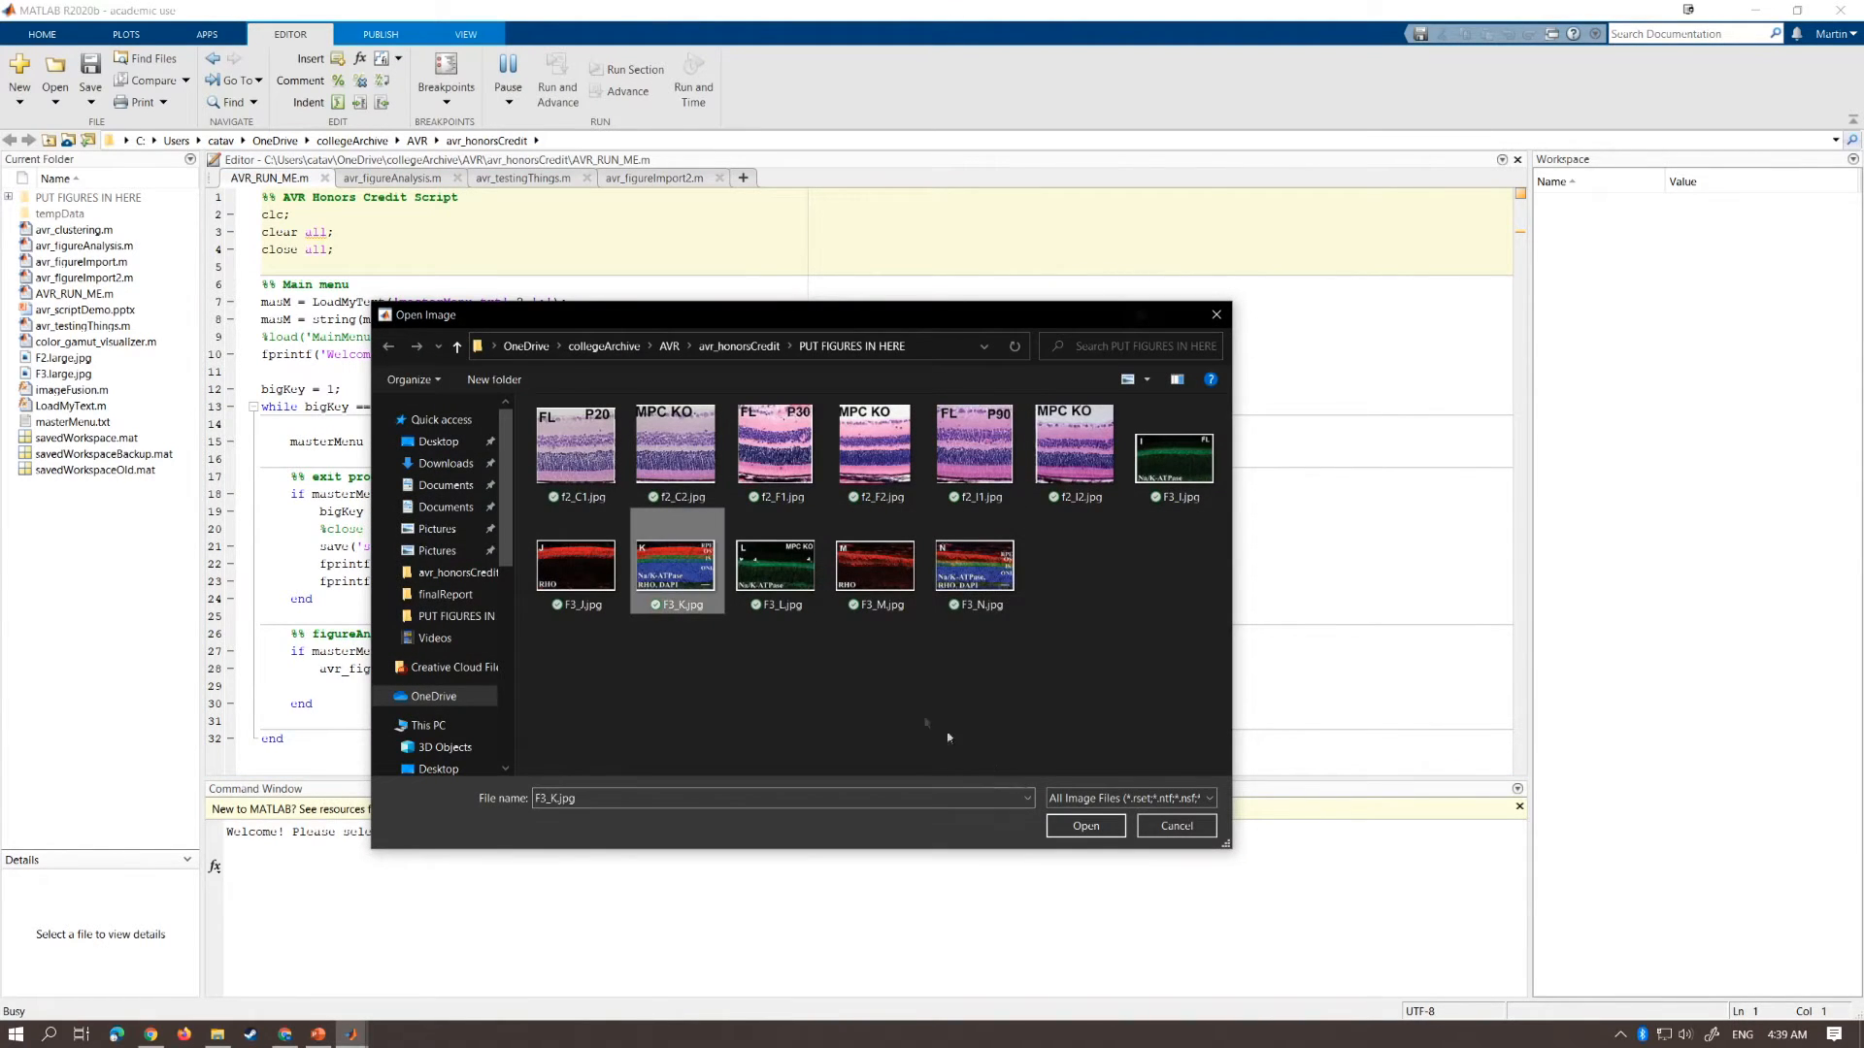
{"action": "left_click", "coordinate": [1085, 826]}
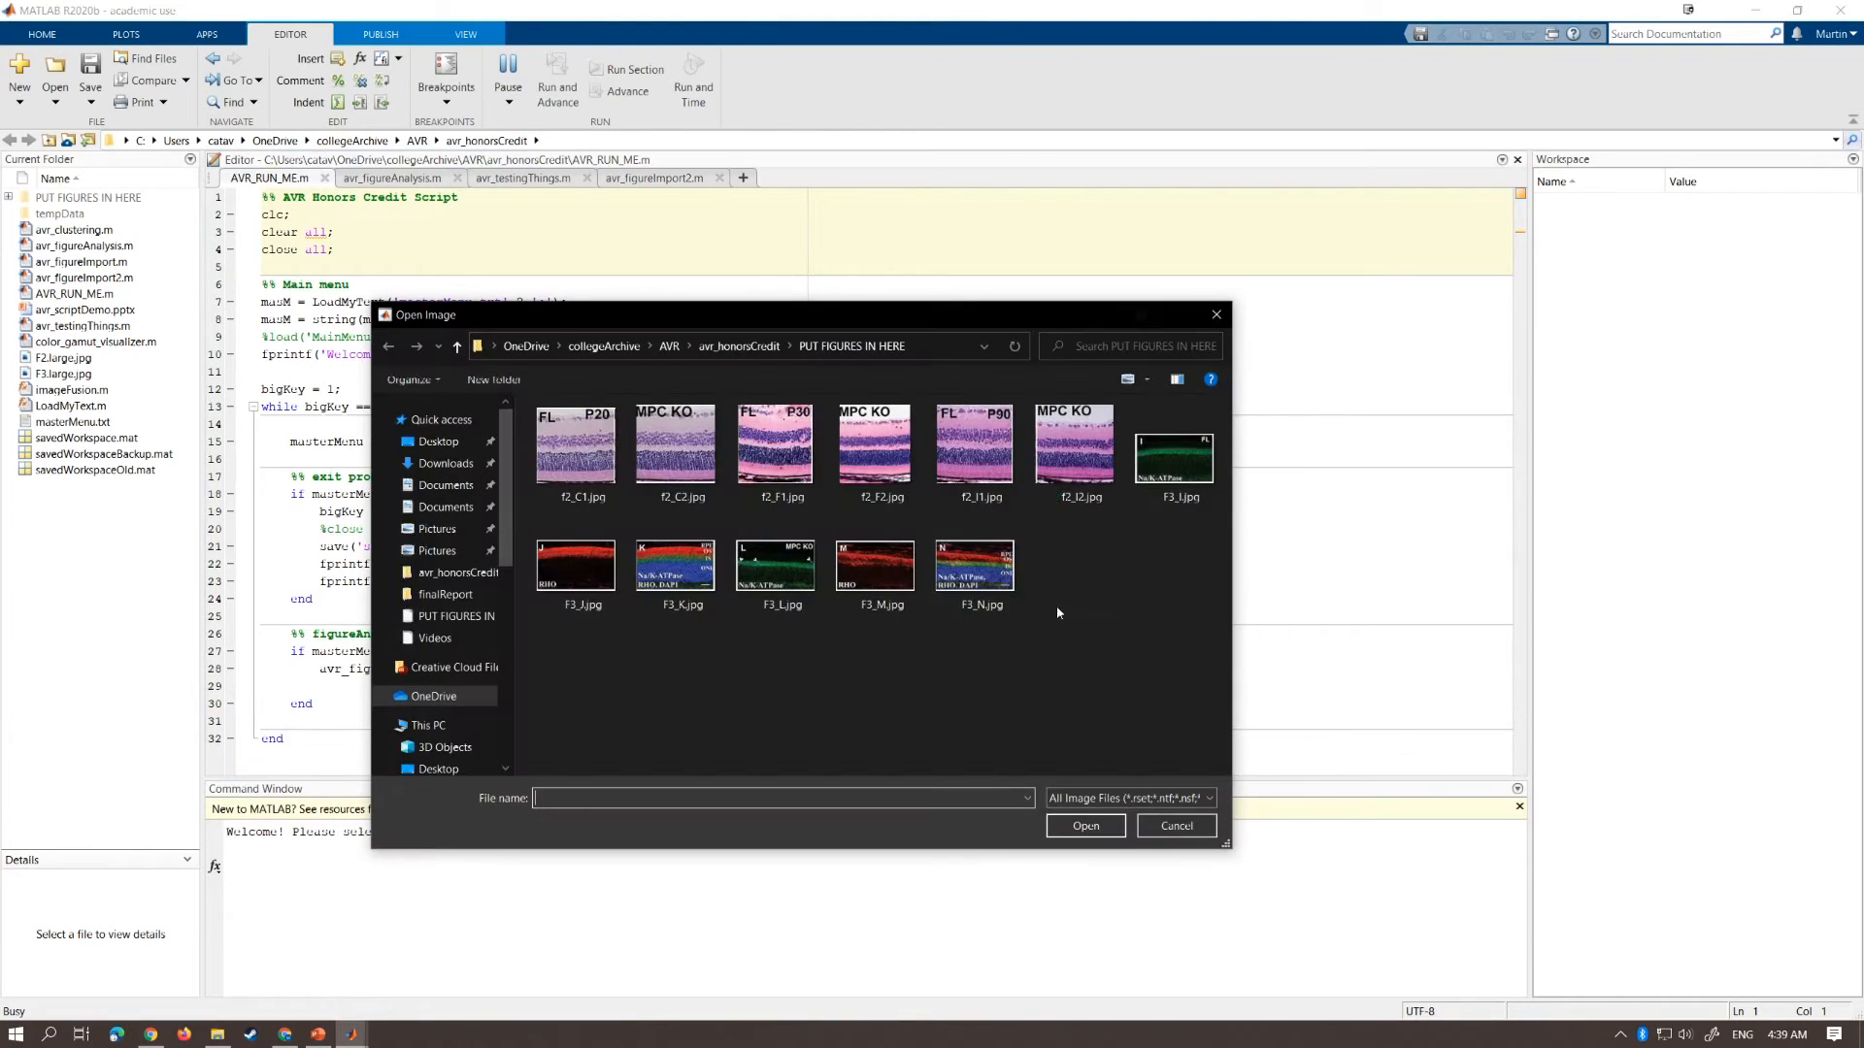
{"action": "left_click", "coordinate": [974, 568]}
{"action": "left_click", "coordinate": [1100, 828]}
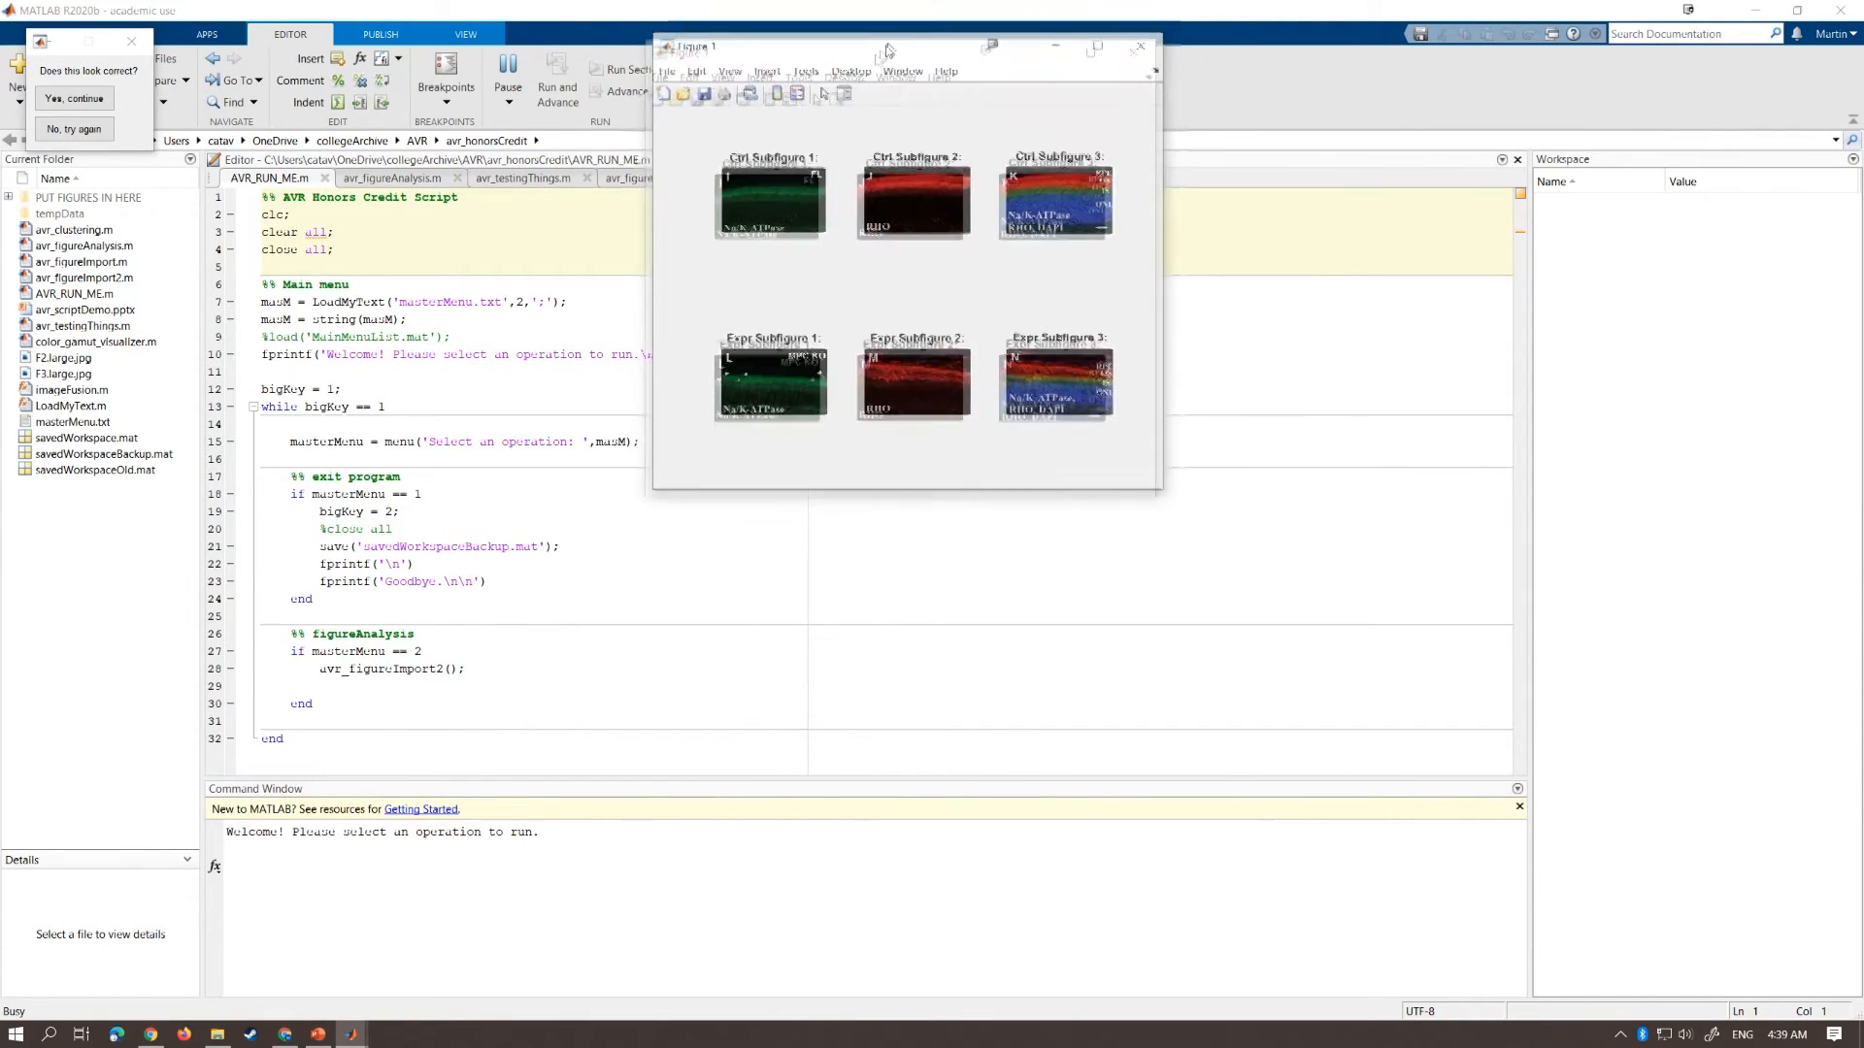
Enlarge the figure of imported subfigures to check it, and confirm that the arrangement looks correct
{"action": "left_click_drag", "start_coordinate": [912, 21], "coordinate": [760, 106]}
{"action": "left_click_drag", "start_coordinate": [1032, 563], "coordinate": [1152, 667]}
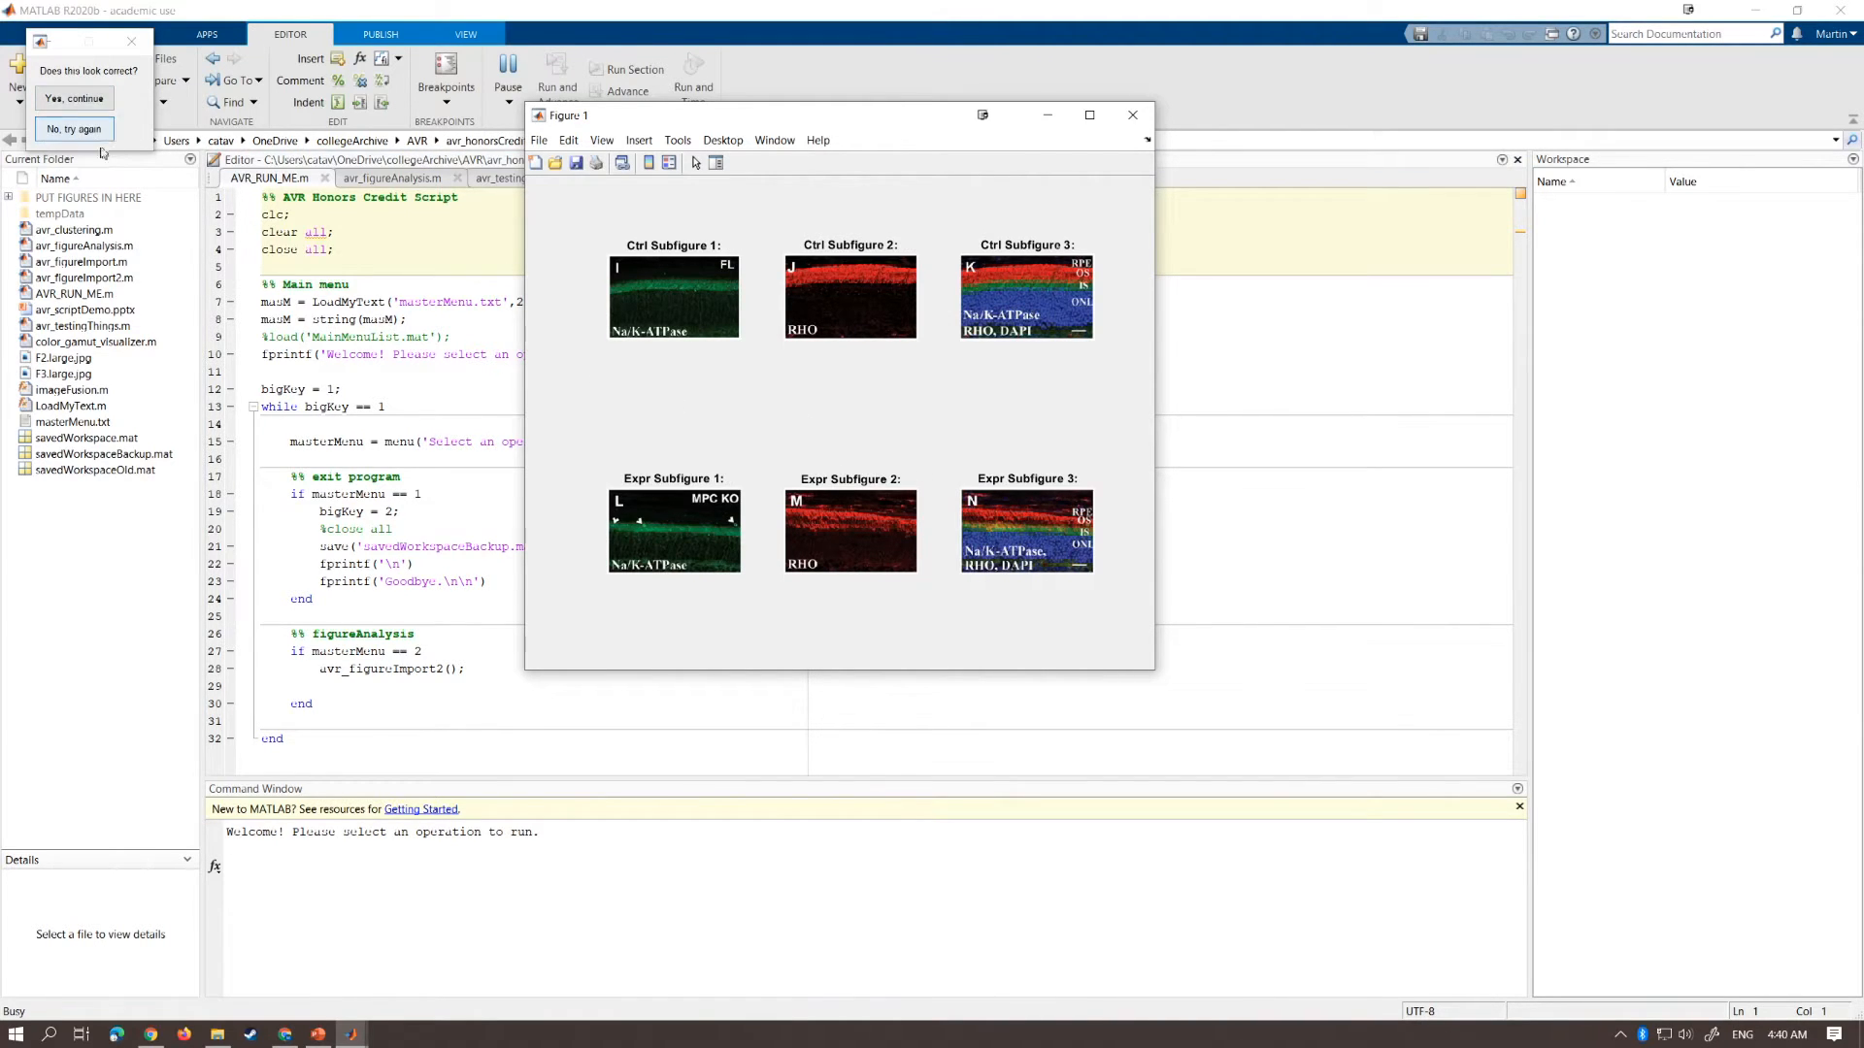
{"action": "left_click", "coordinate": [74, 98]}
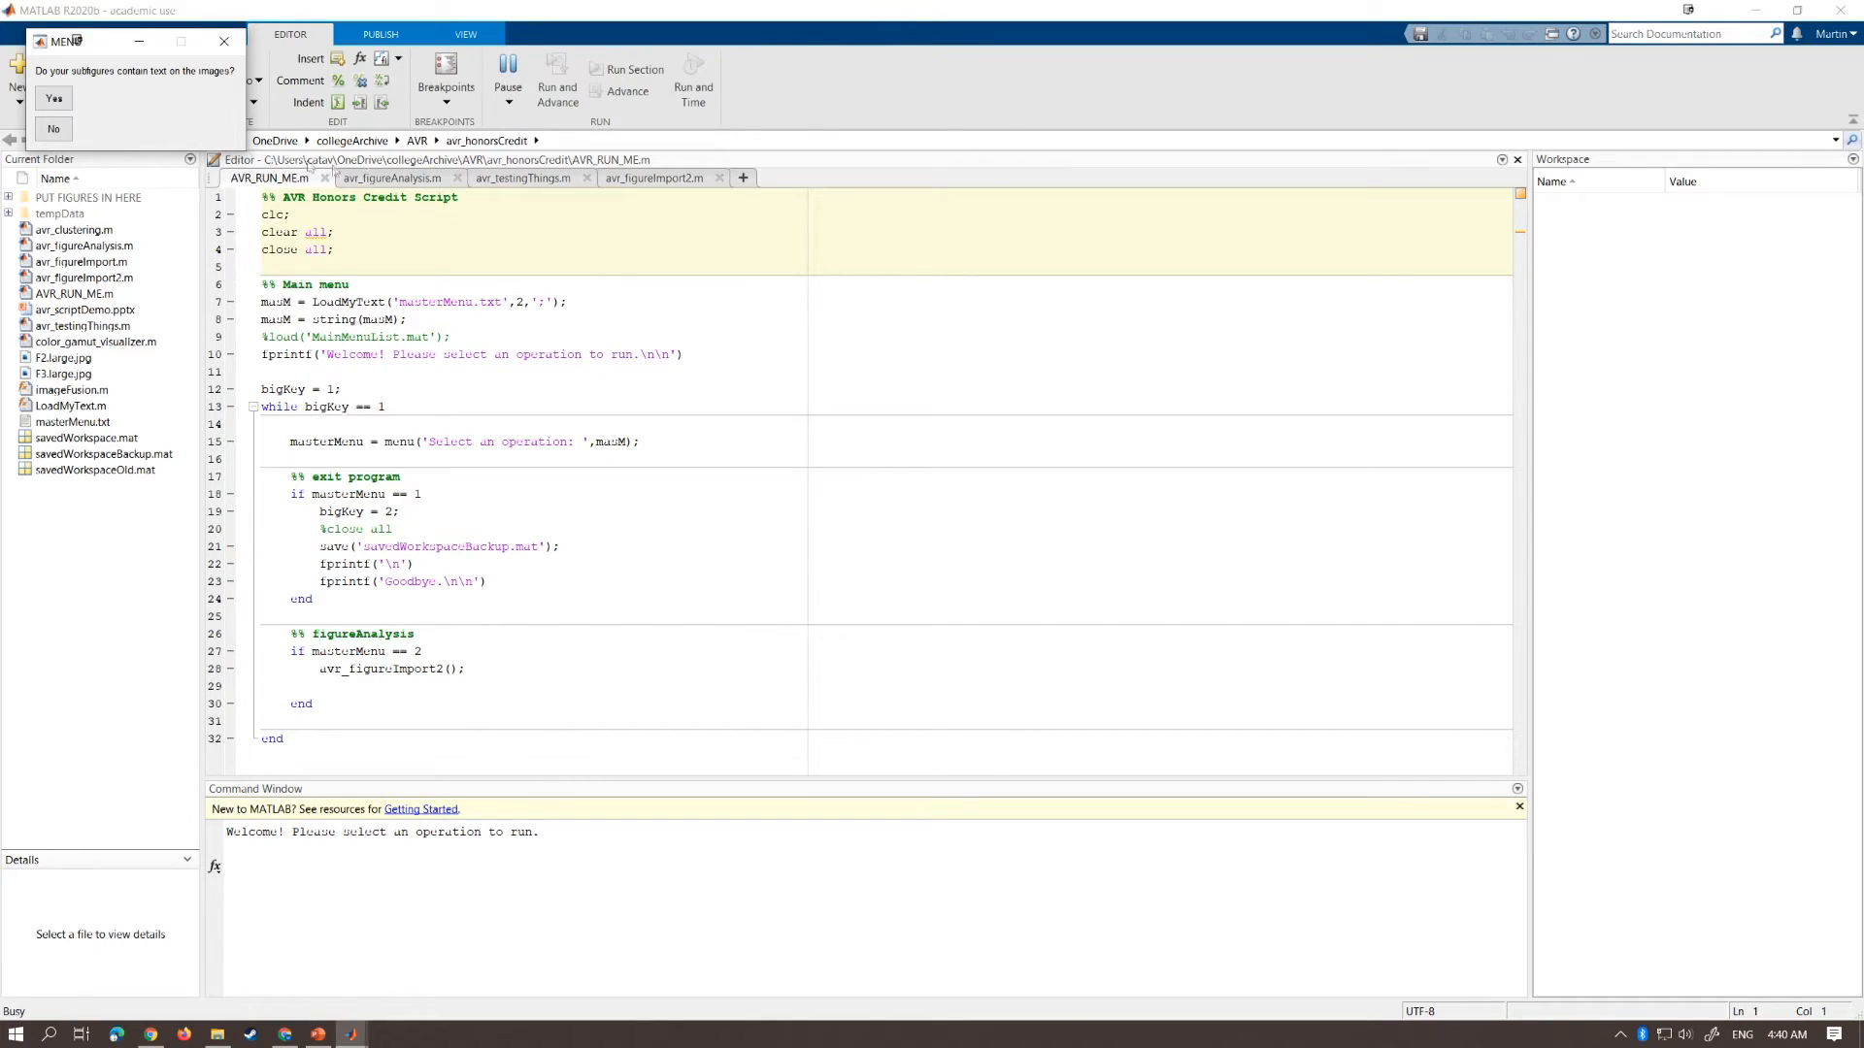
Remove the white text from the subfigures and accept the text removal after checking the enlarged figure
{"action": "left_click", "coordinate": [54, 98]}
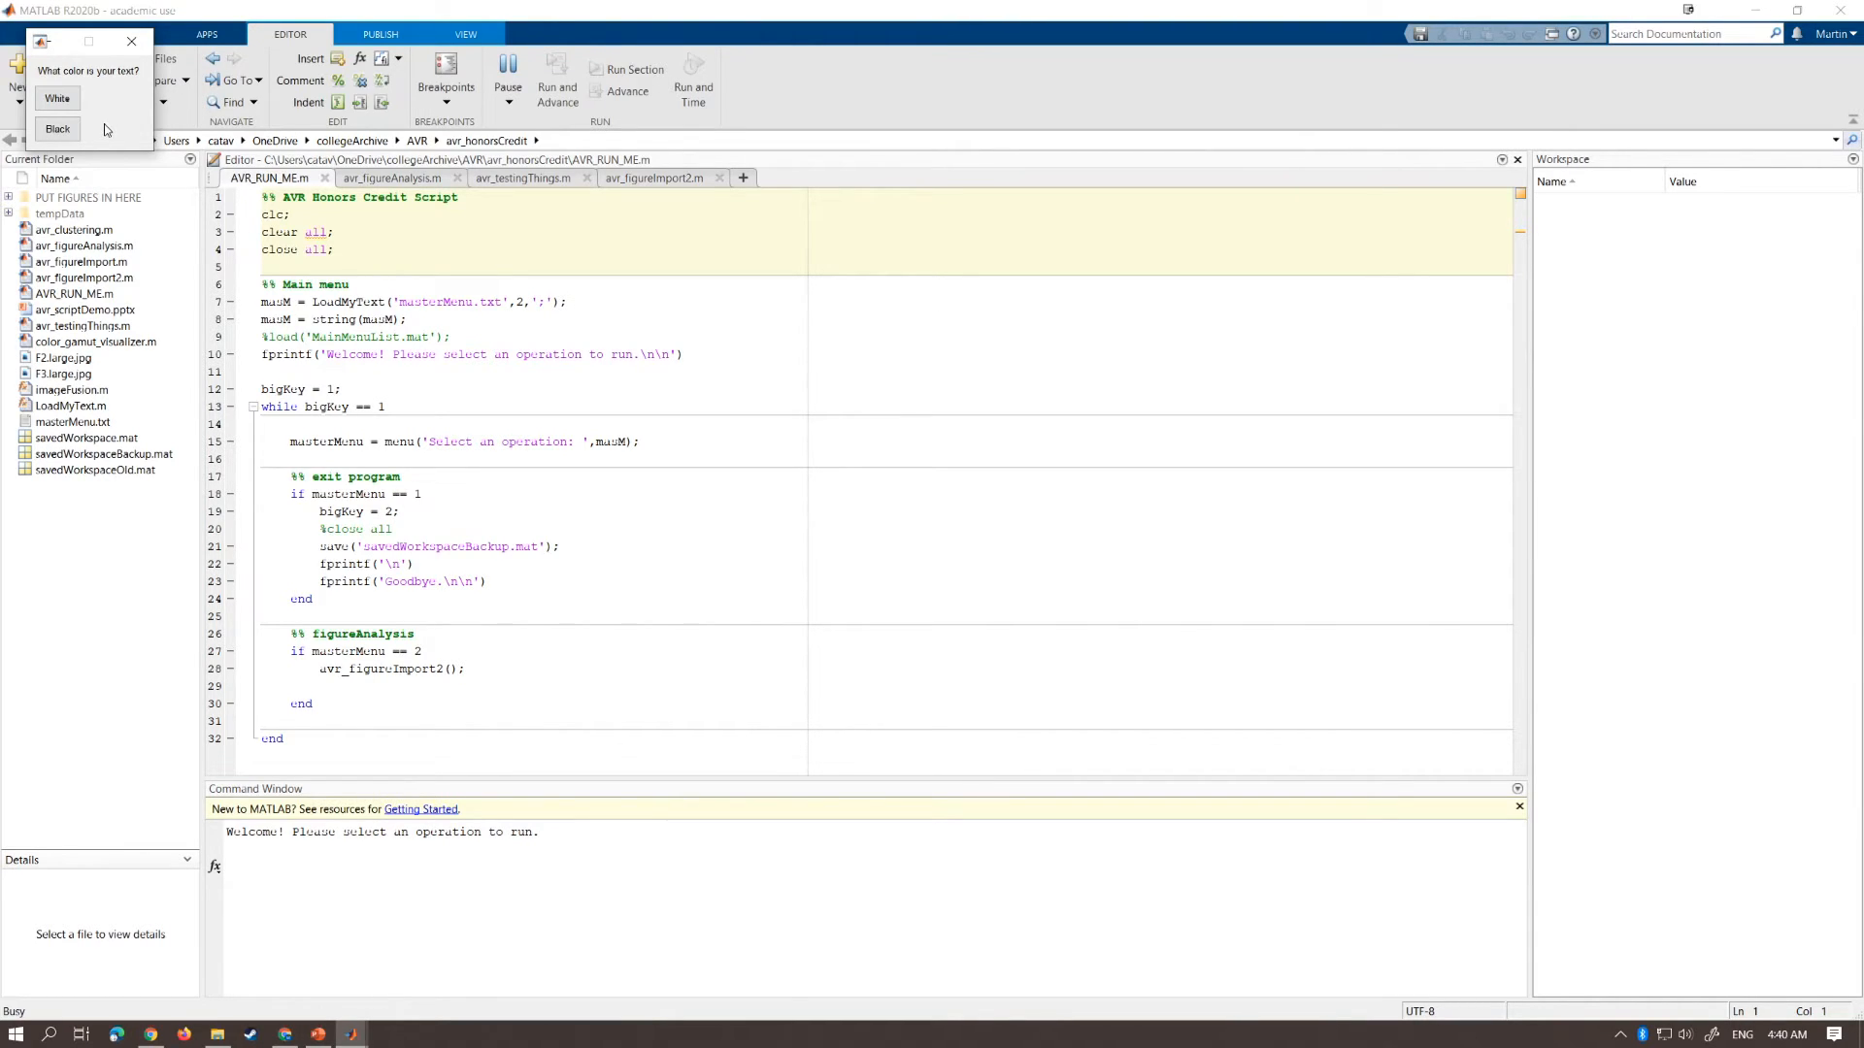
{"action": "left_click", "coordinate": [57, 99]}
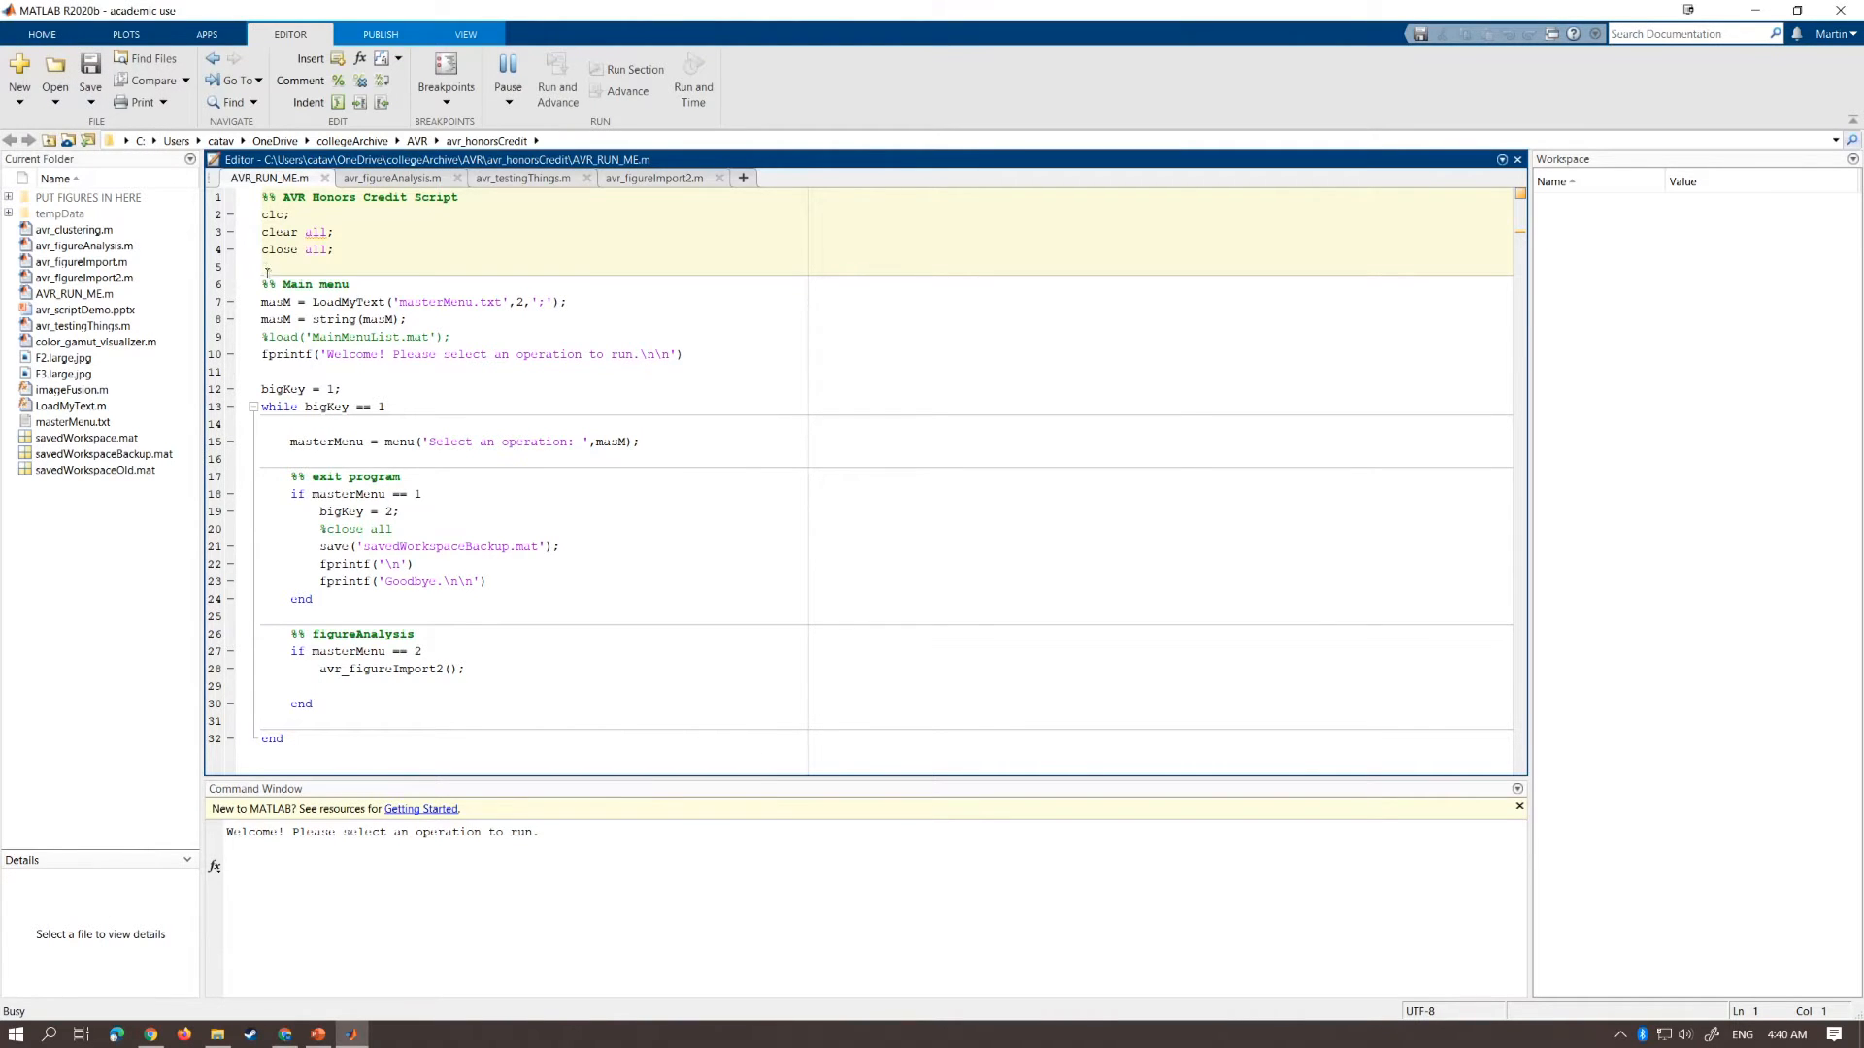
{"action": "left_click_drag", "start_coordinate": [1158, 477], "coordinate": [1427, 755]}
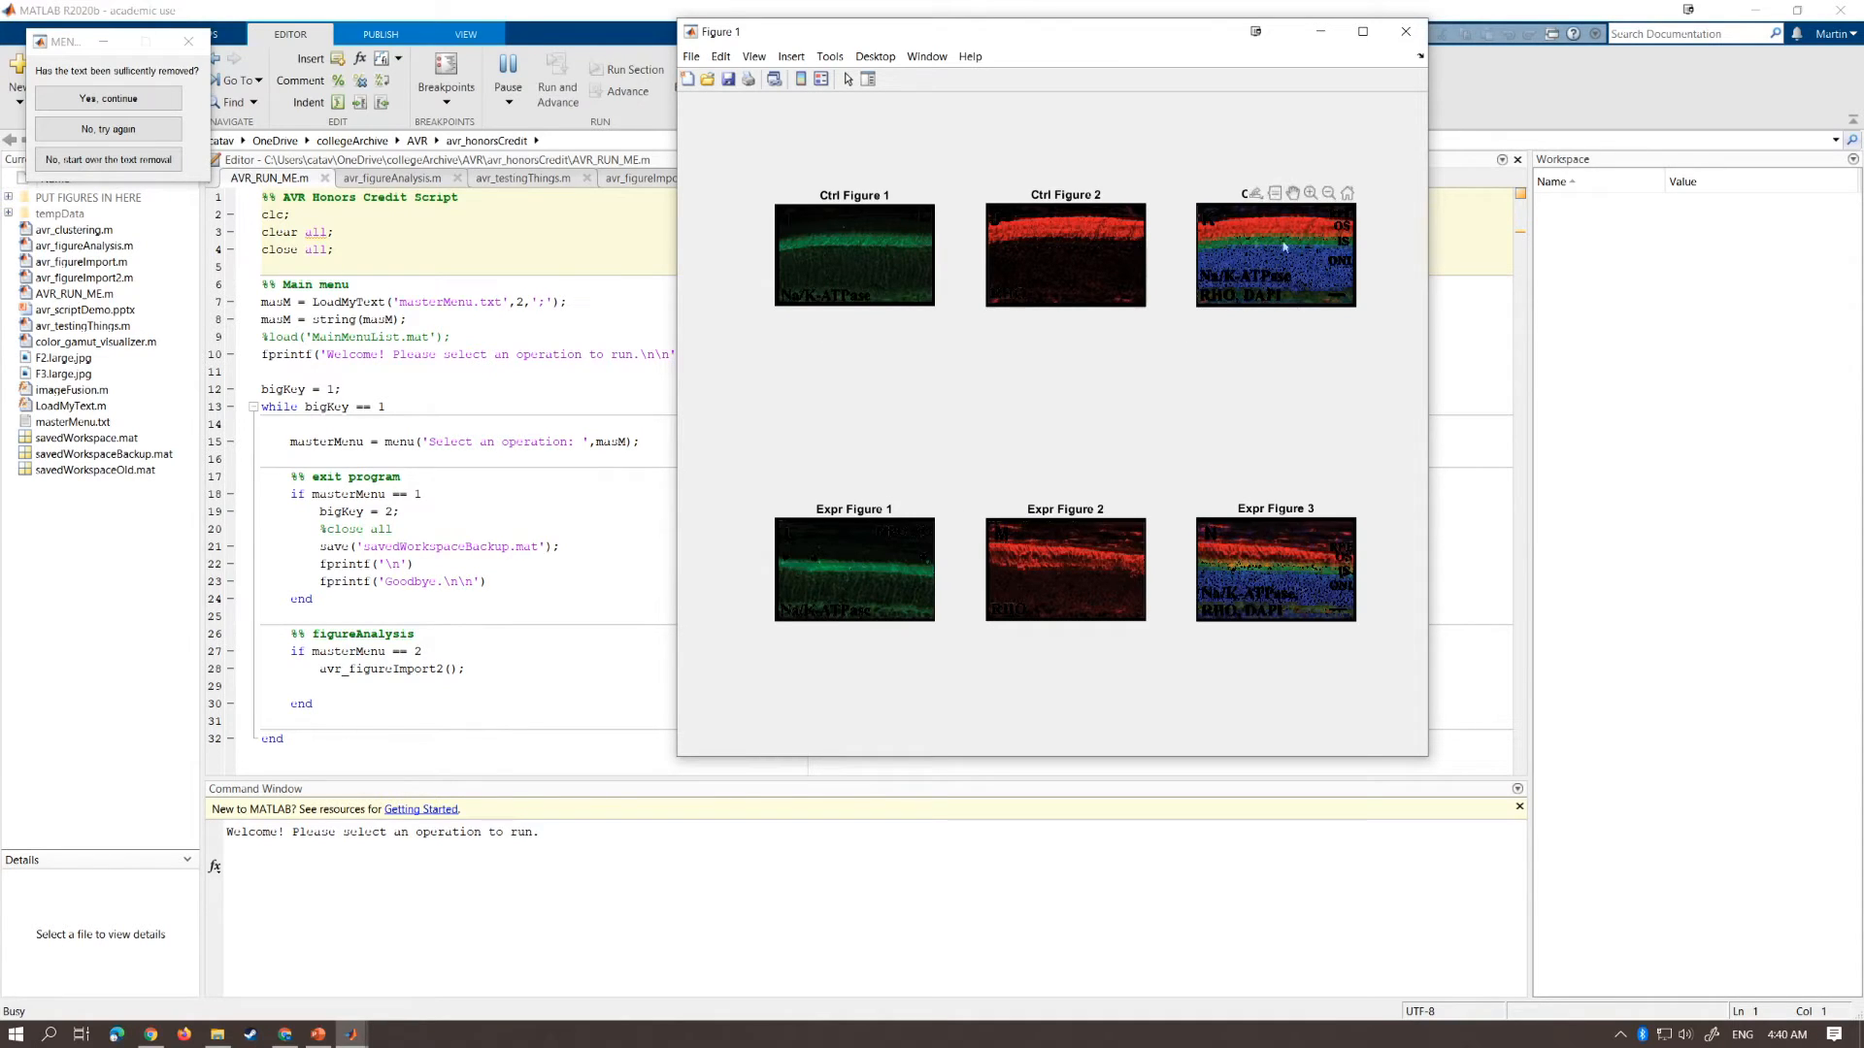
{"action": "left_click", "coordinate": [172, 109]}
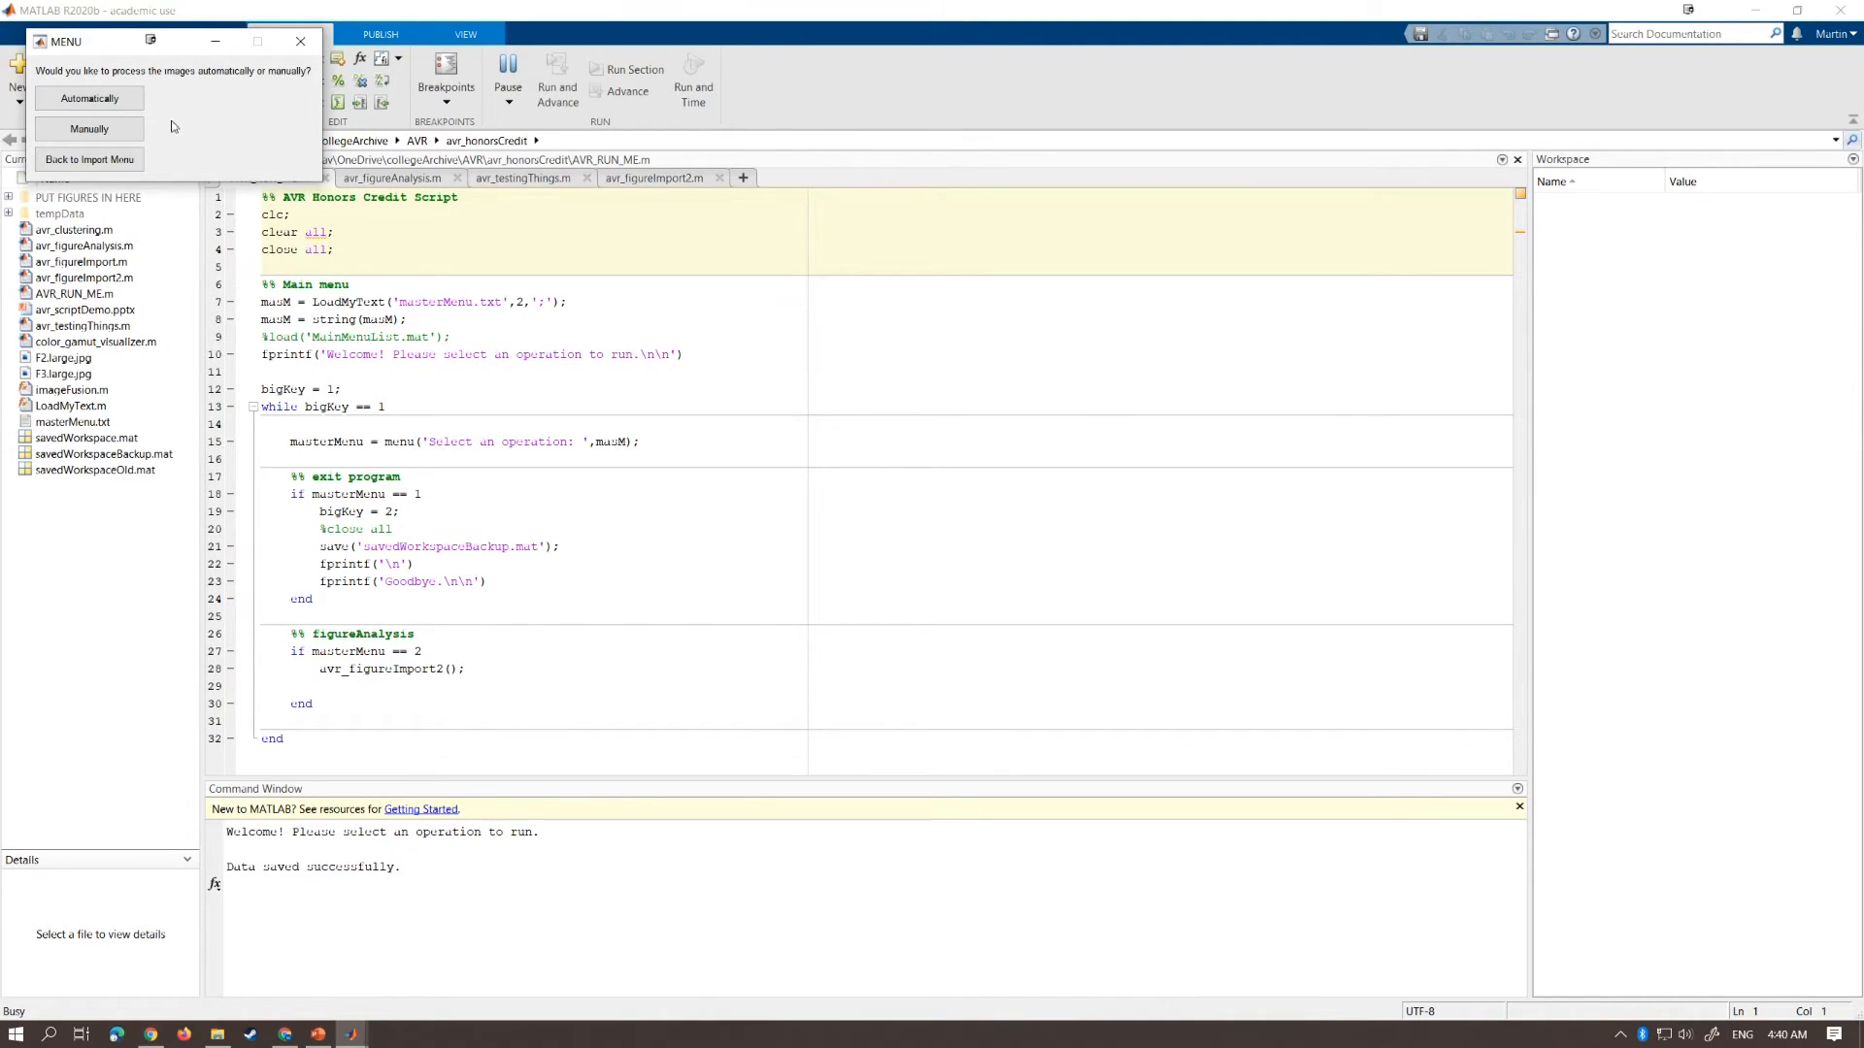
Process the images automatically and enlarge the resulting figure with its comparison bar charts
{"action": "left_click", "coordinate": [120, 107]}
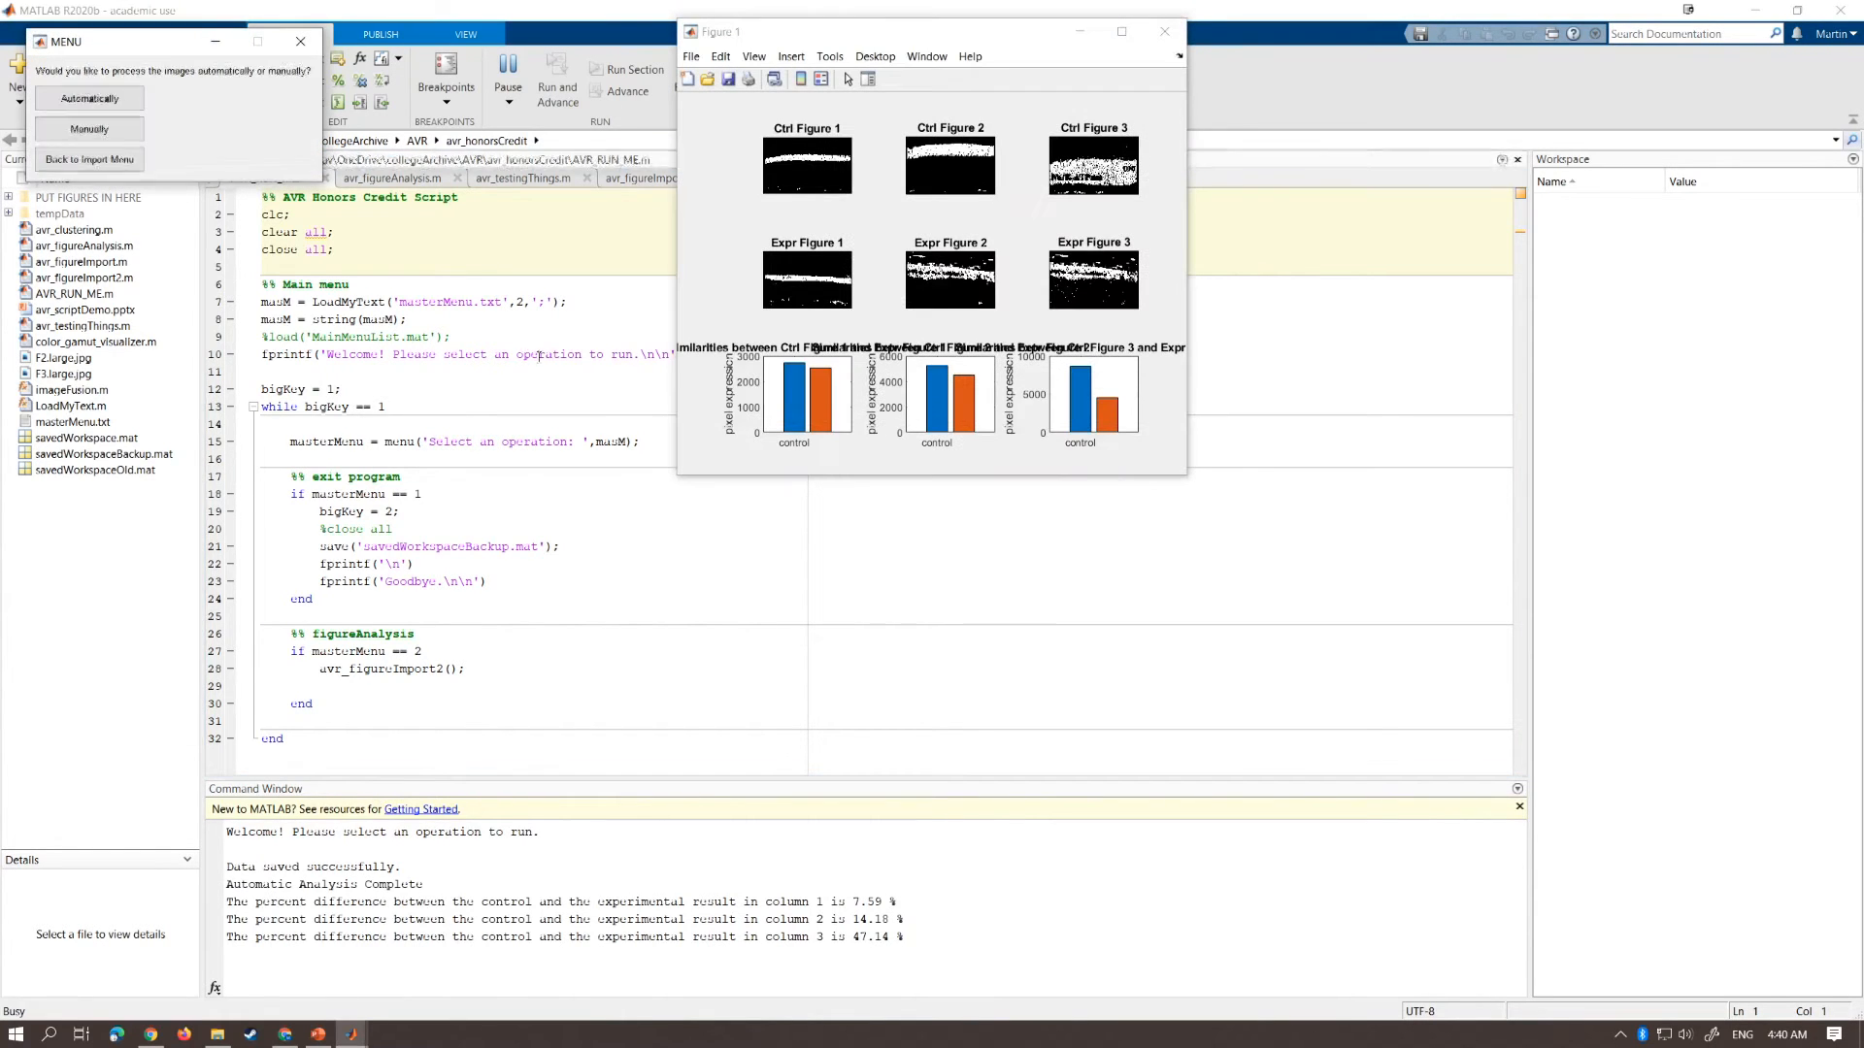
{"action": "left_click_drag", "start_coordinate": [1186, 475], "coordinate": [1674, 826]}
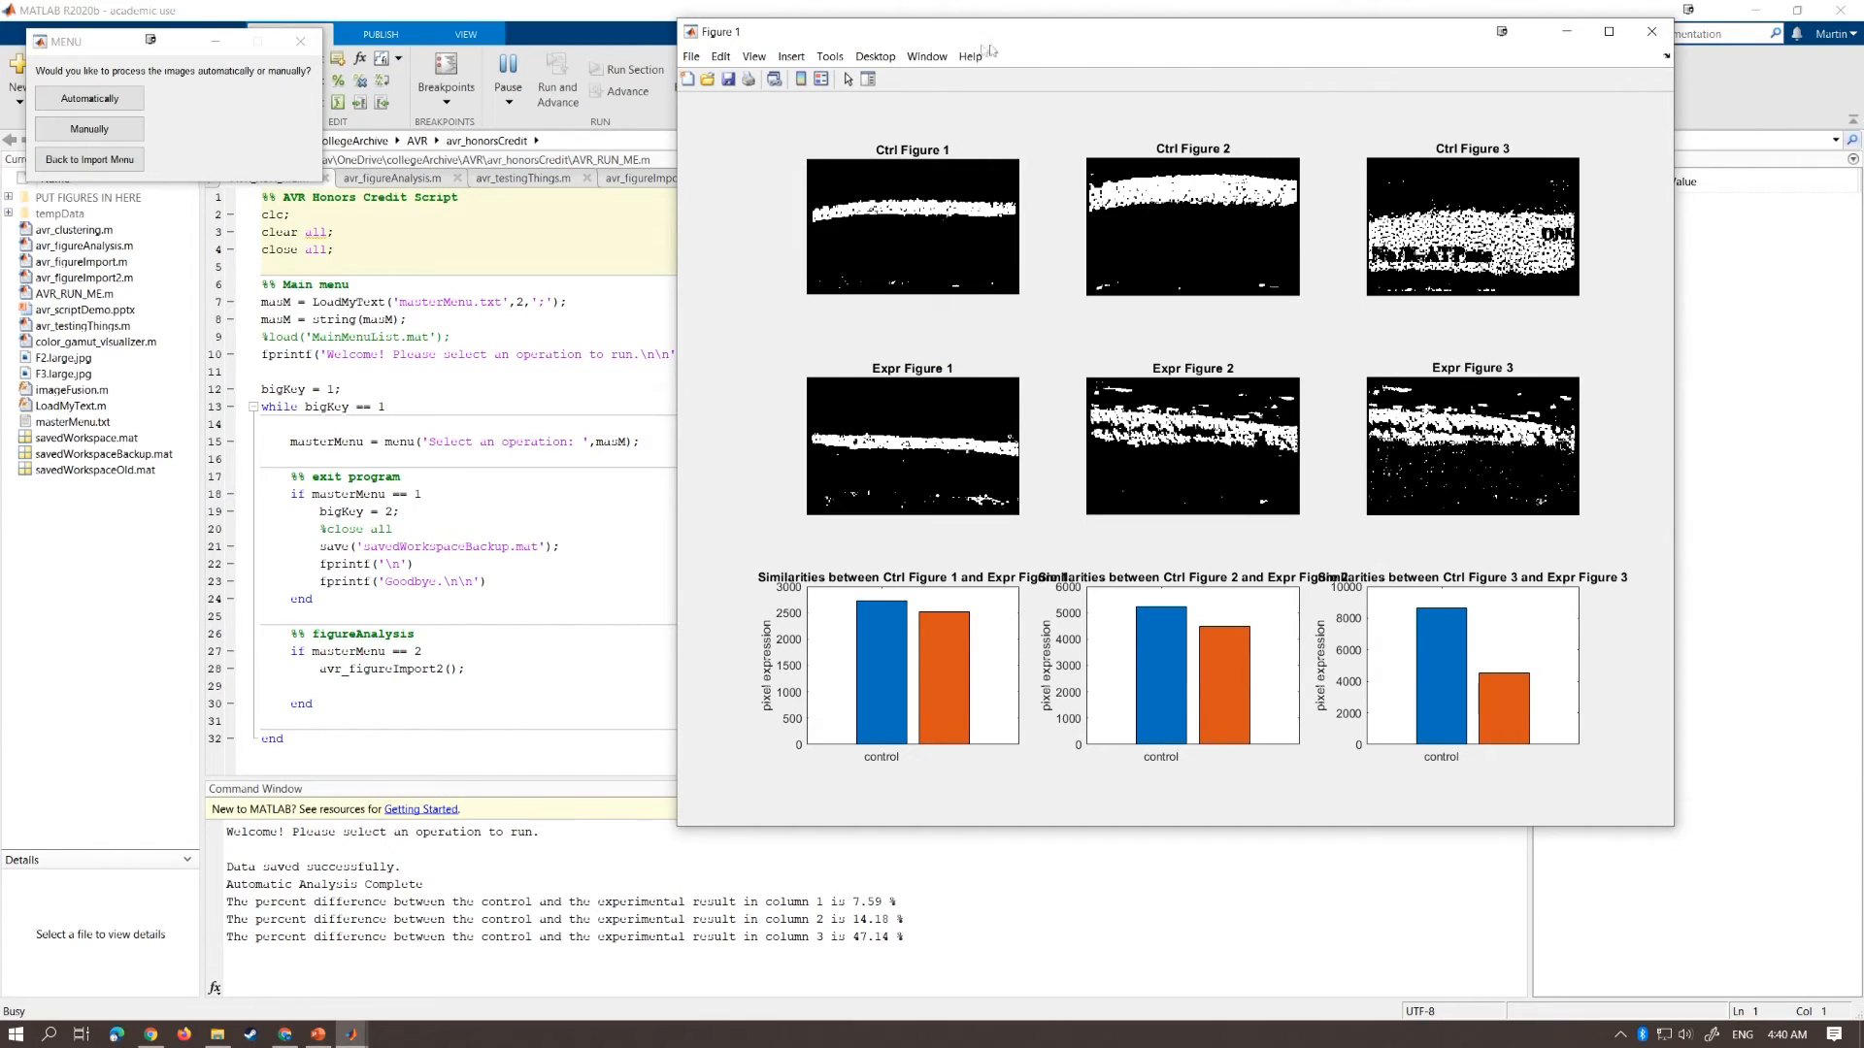
{"action": "left_click_drag", "start_coordinate": [1039, 39], "coordinate": [849, 30]}
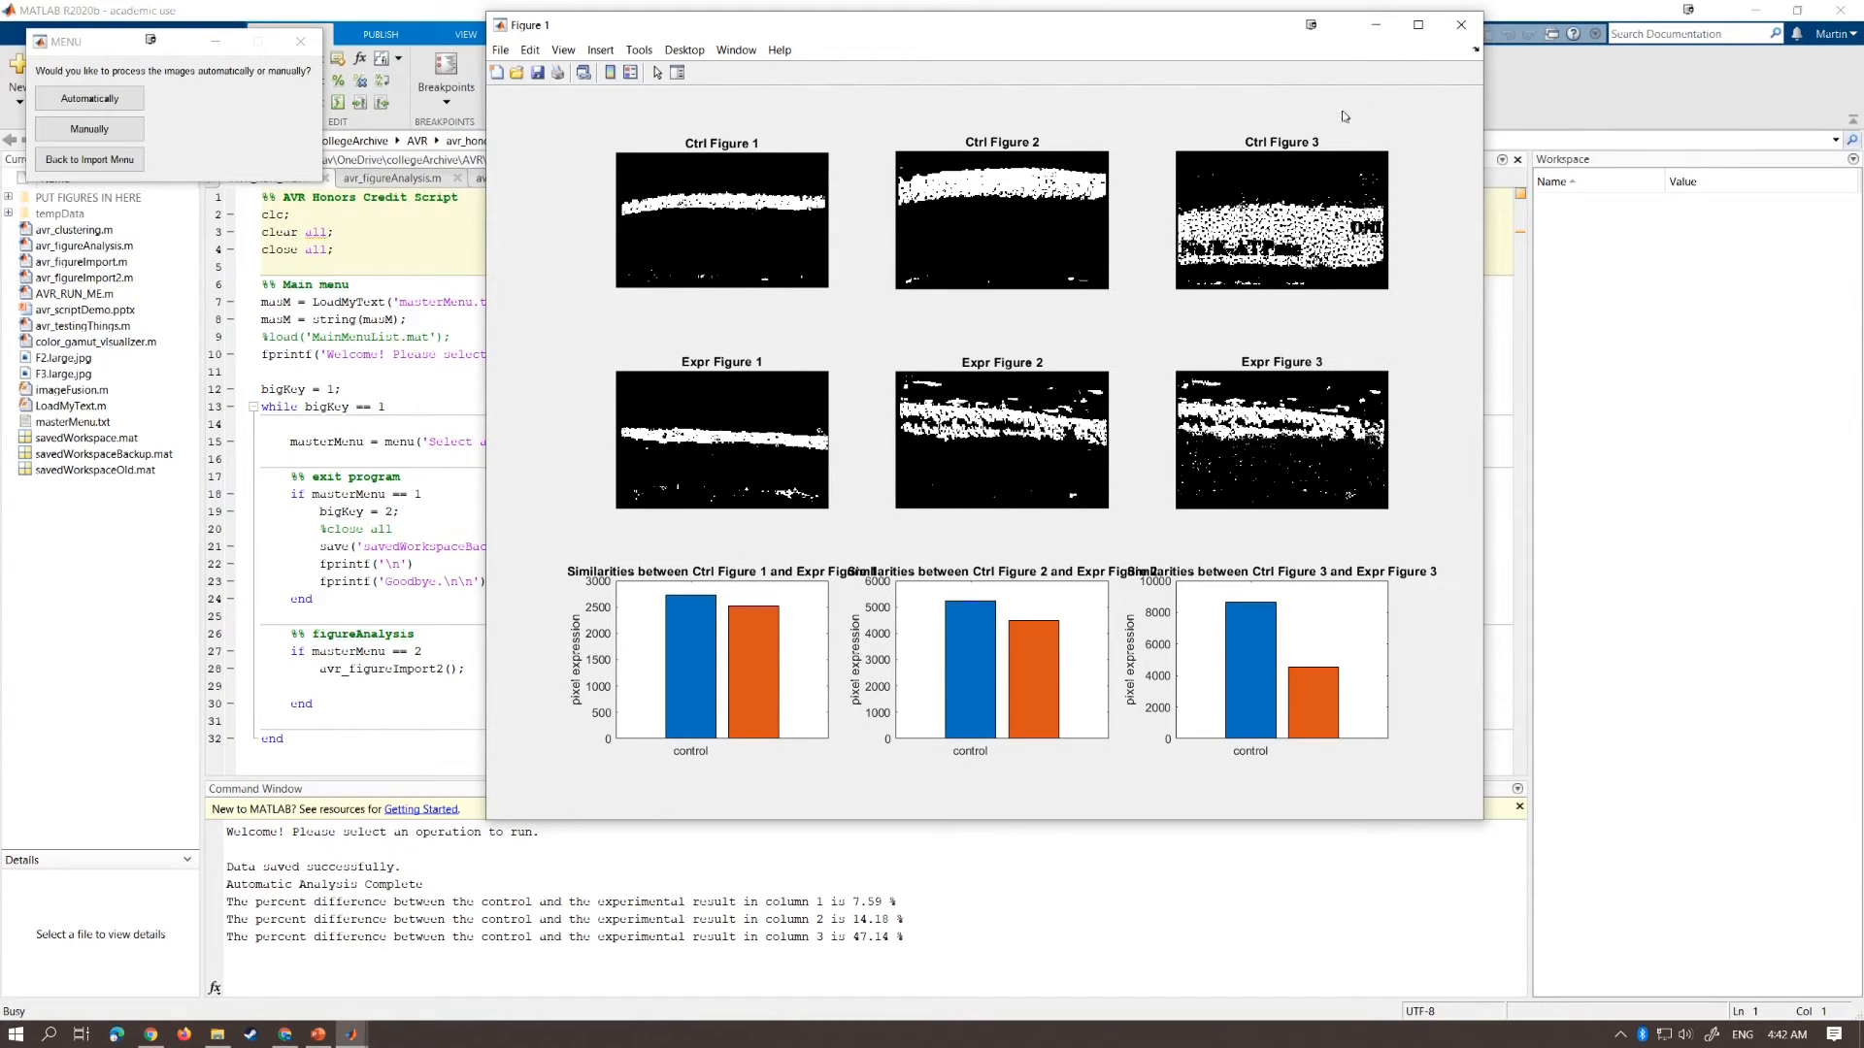
Start processing the images manually and select Cluster 2 for both control subfigure 1 and control subfigure 2
{"action": "left_click", "coordinate": [139, 127]}
{"action": "left_click_drag", "start_coordinate": [902, 35], "coordinate": [973, 114]}
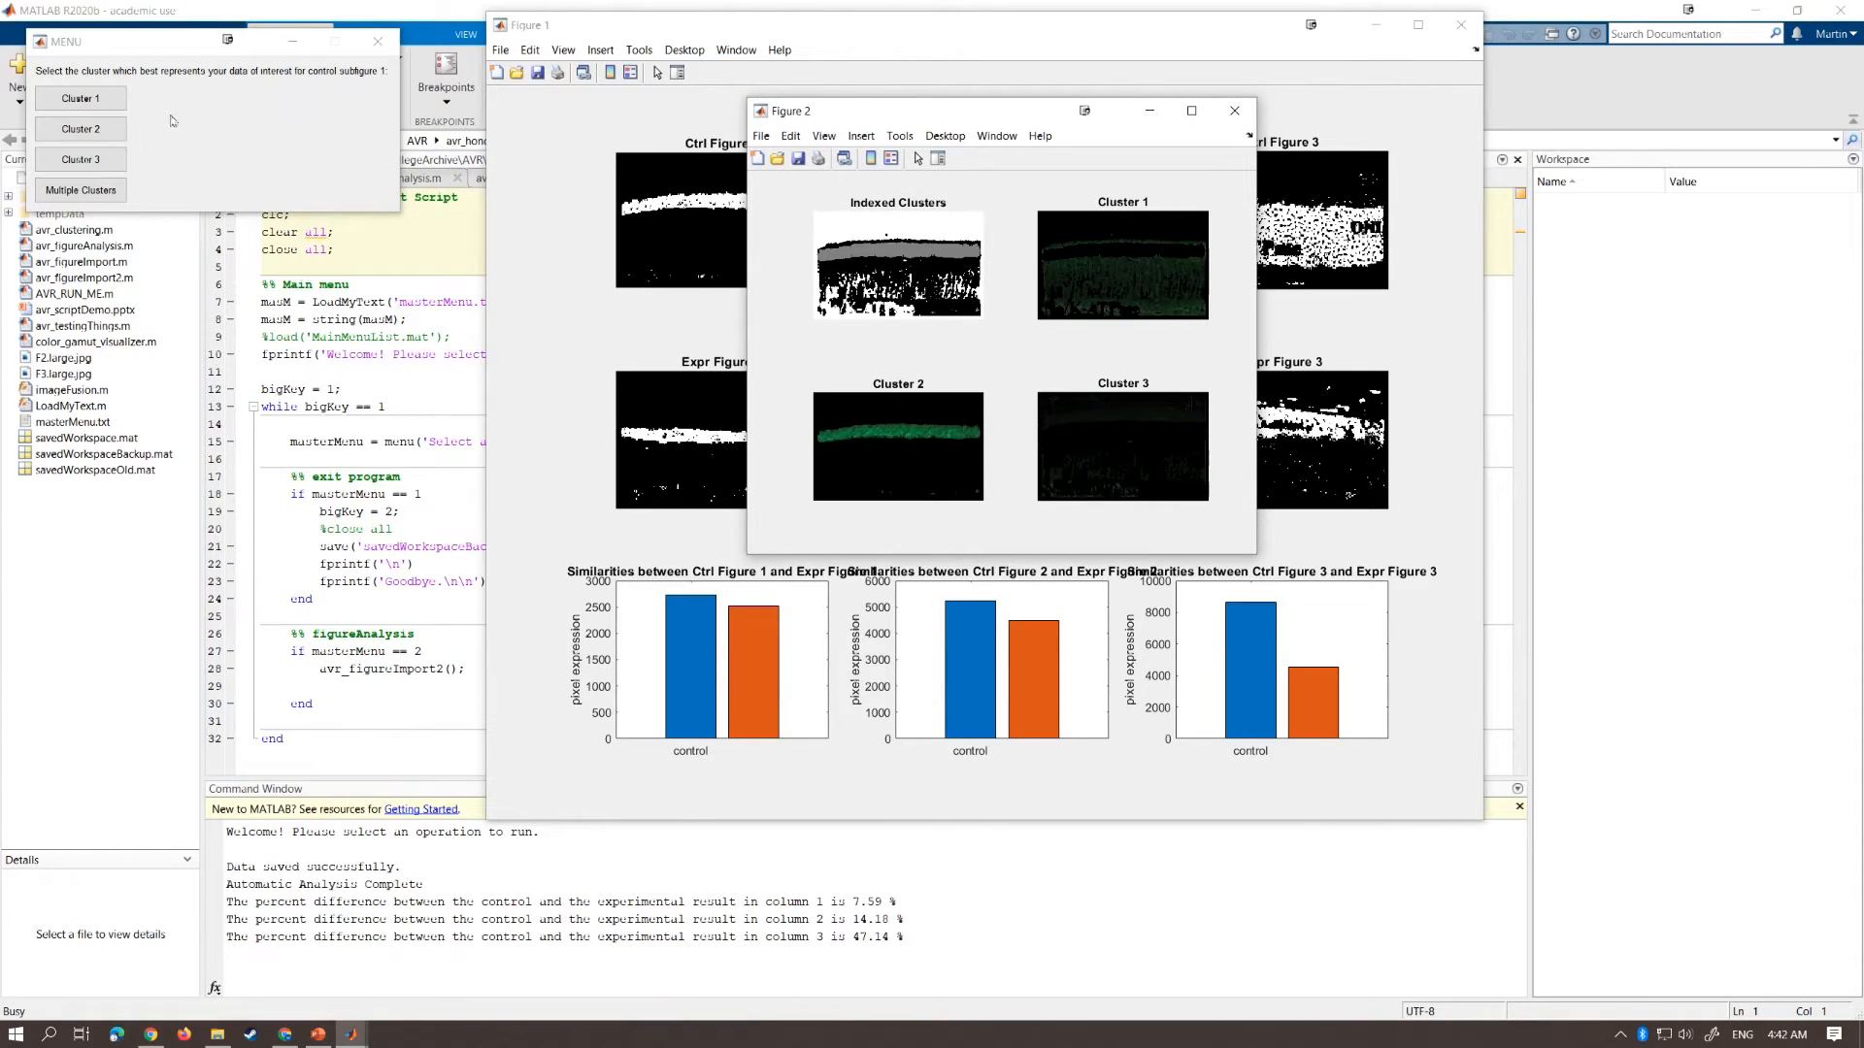
{"action": "left_click", "coordinate": [89, 132]}
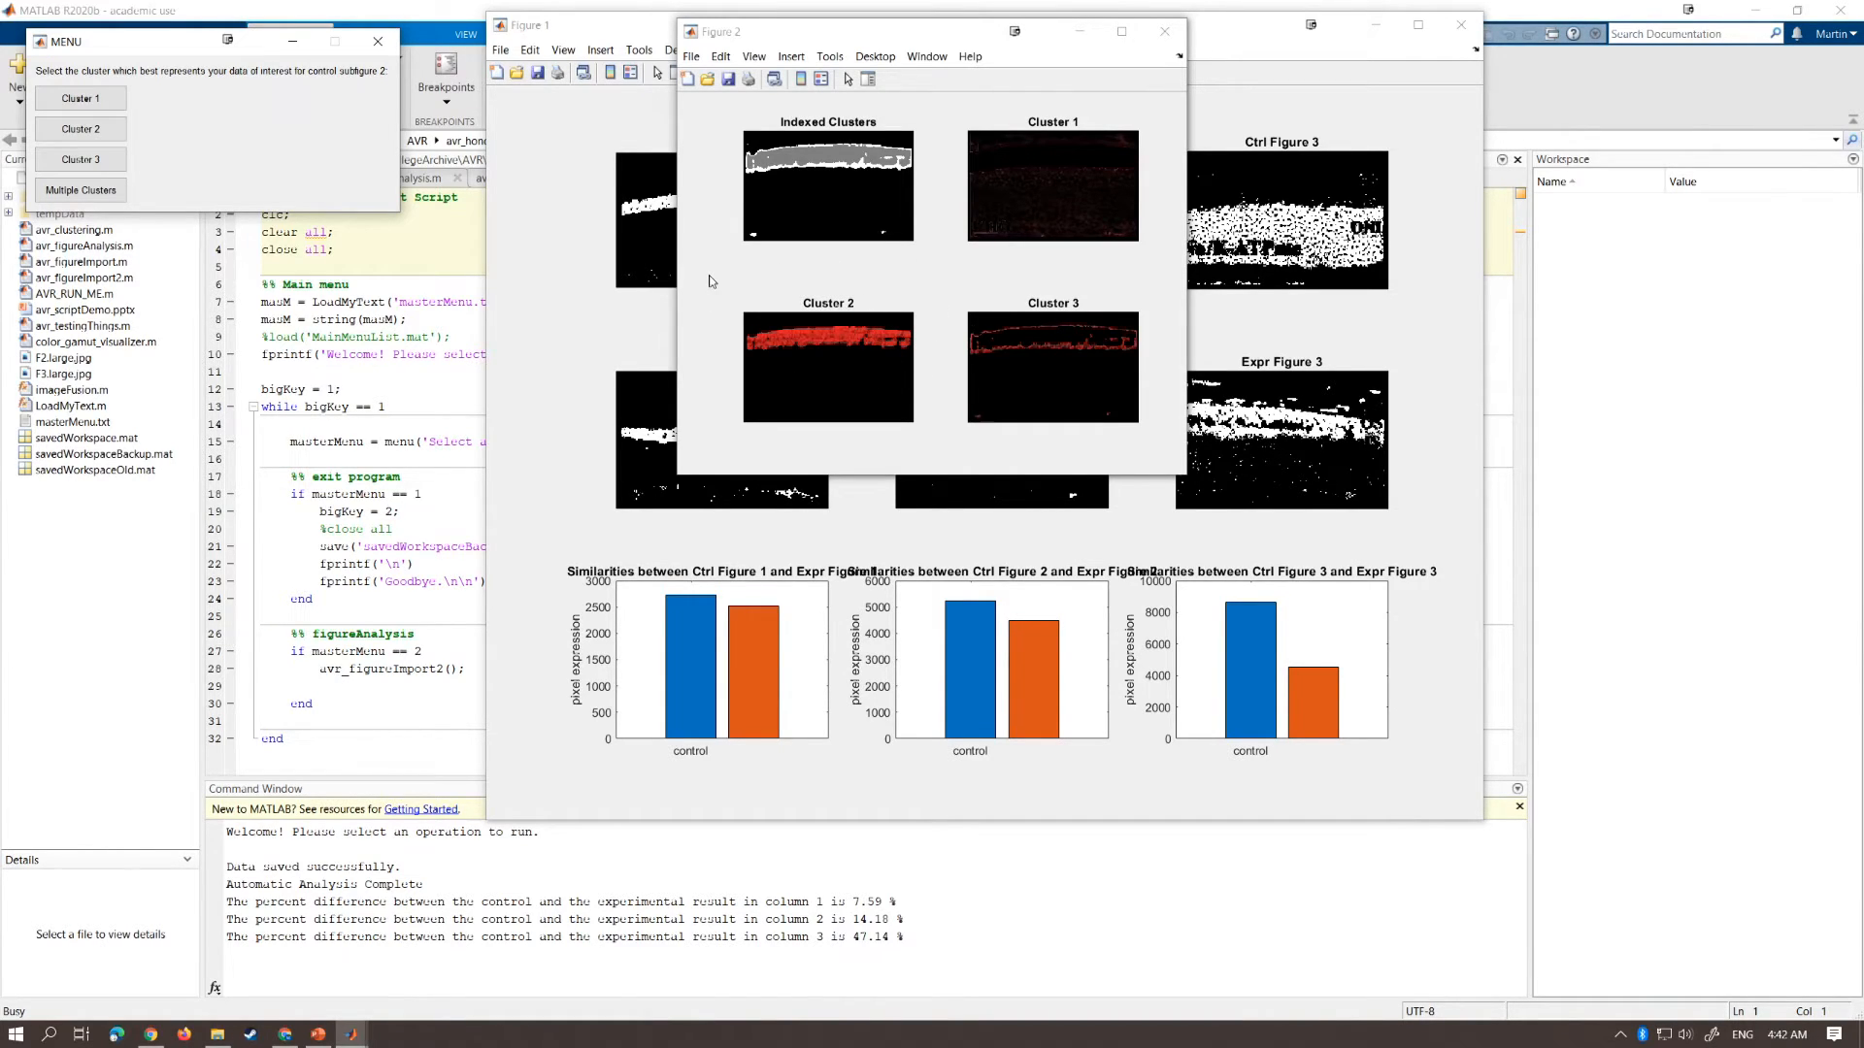
{"action": "left_click", "coordinate": [81, 129]}
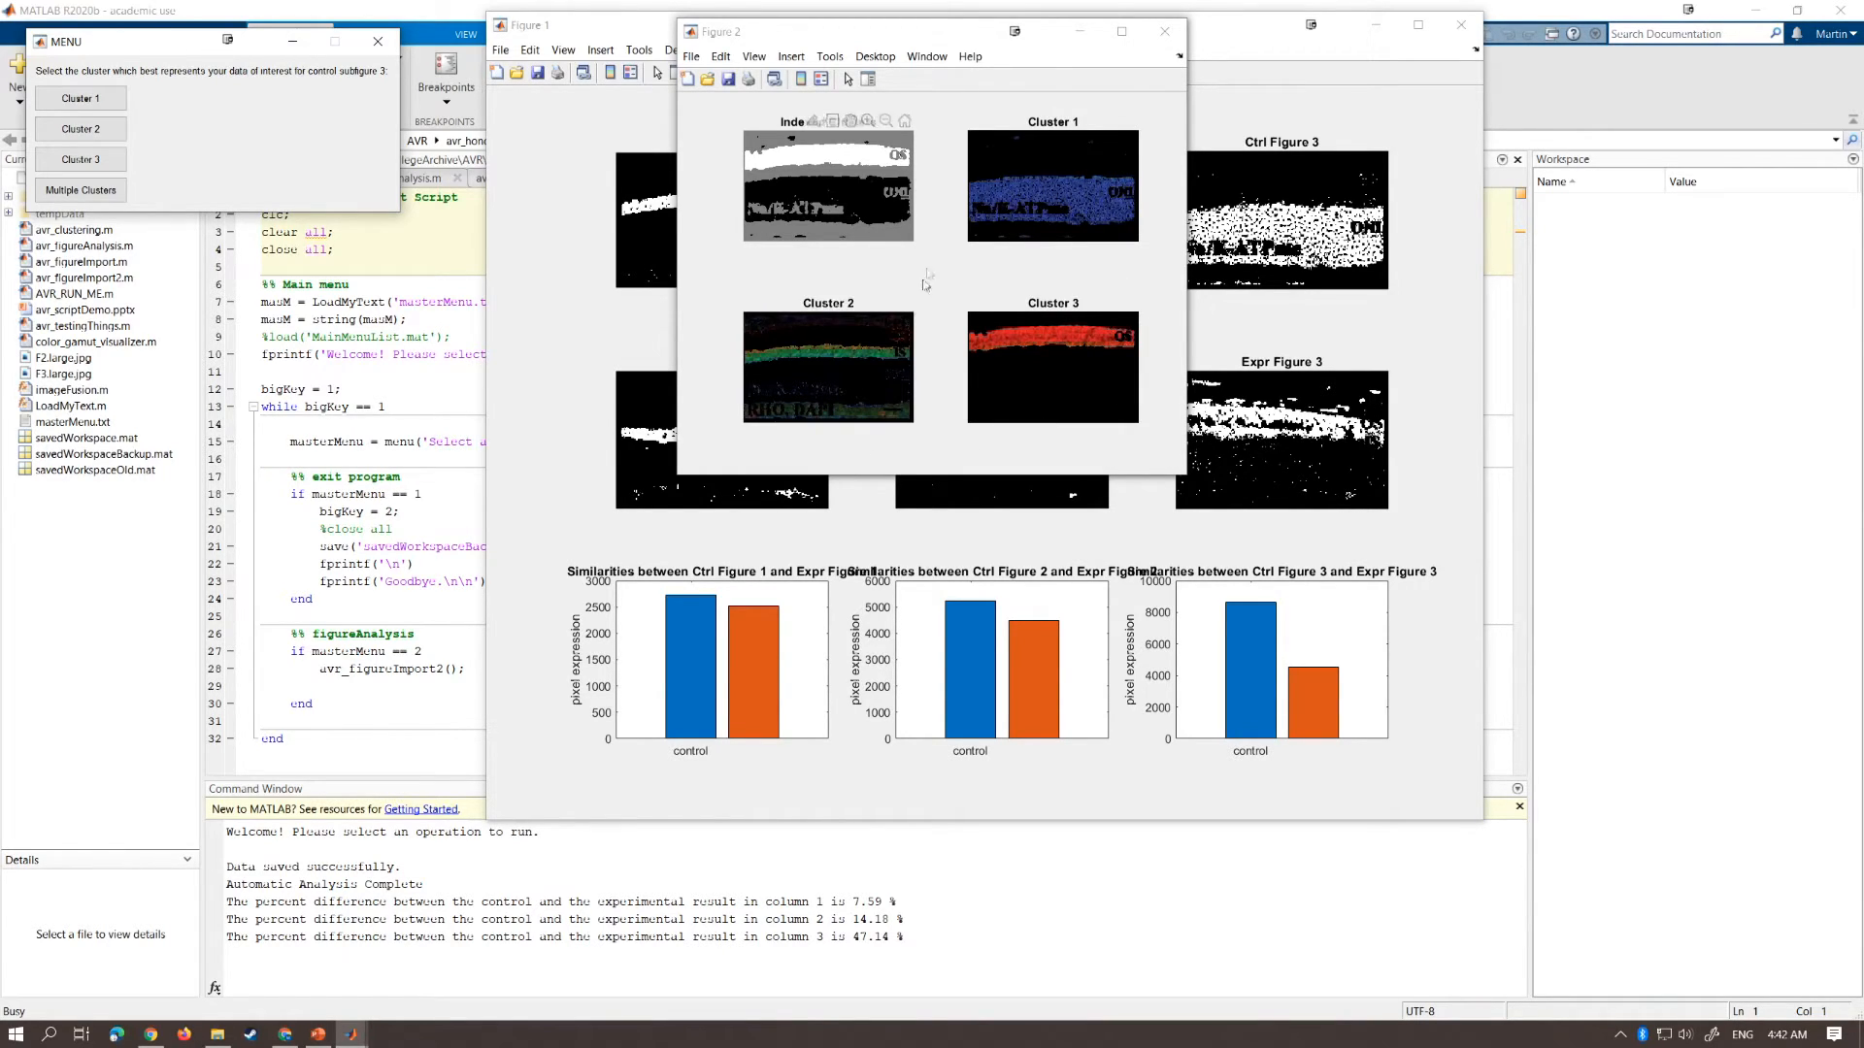
Select Clusters 1-3 for control subfigure 3 and experimental subfigure 6, Cluster 1 for experimental subfigure 4, and Cluster 3 for experimental subfigure 5
{"action": "left_click", "coordinate": [97, 197]}
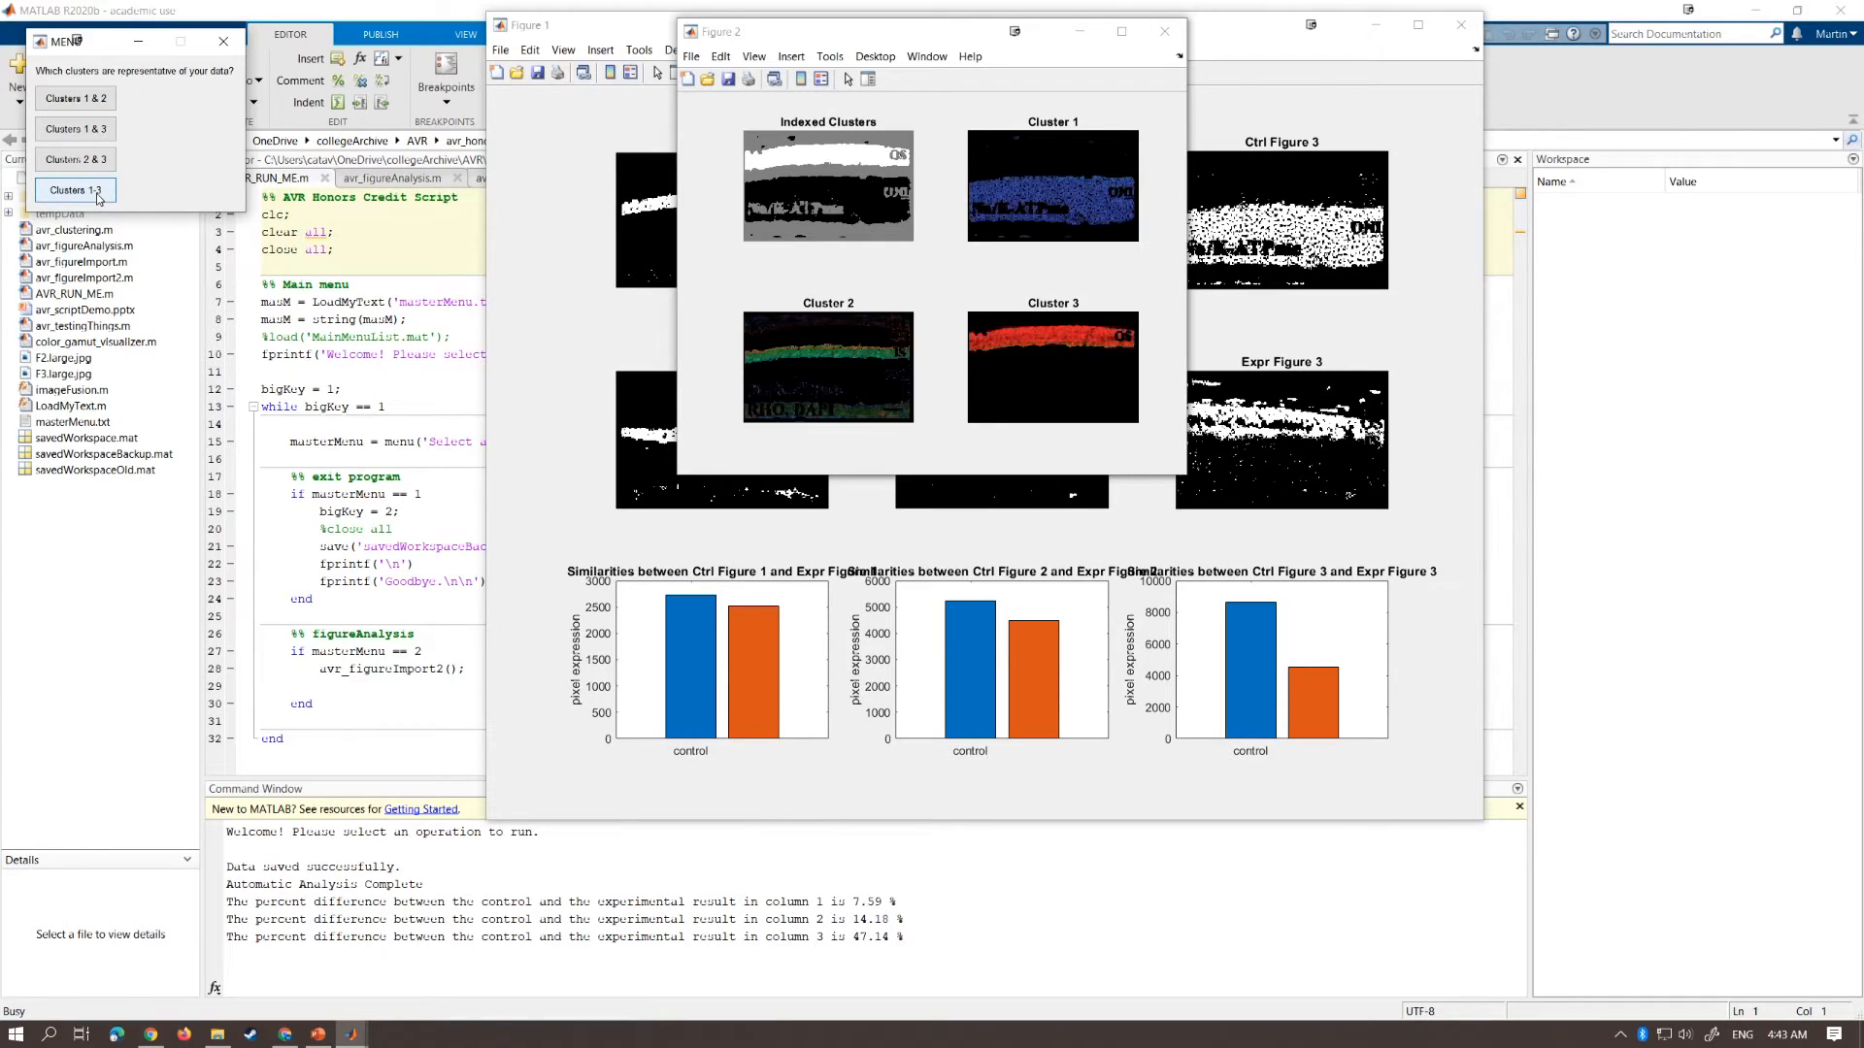
{"action": "left_click", "coordinate": [98, 195]}
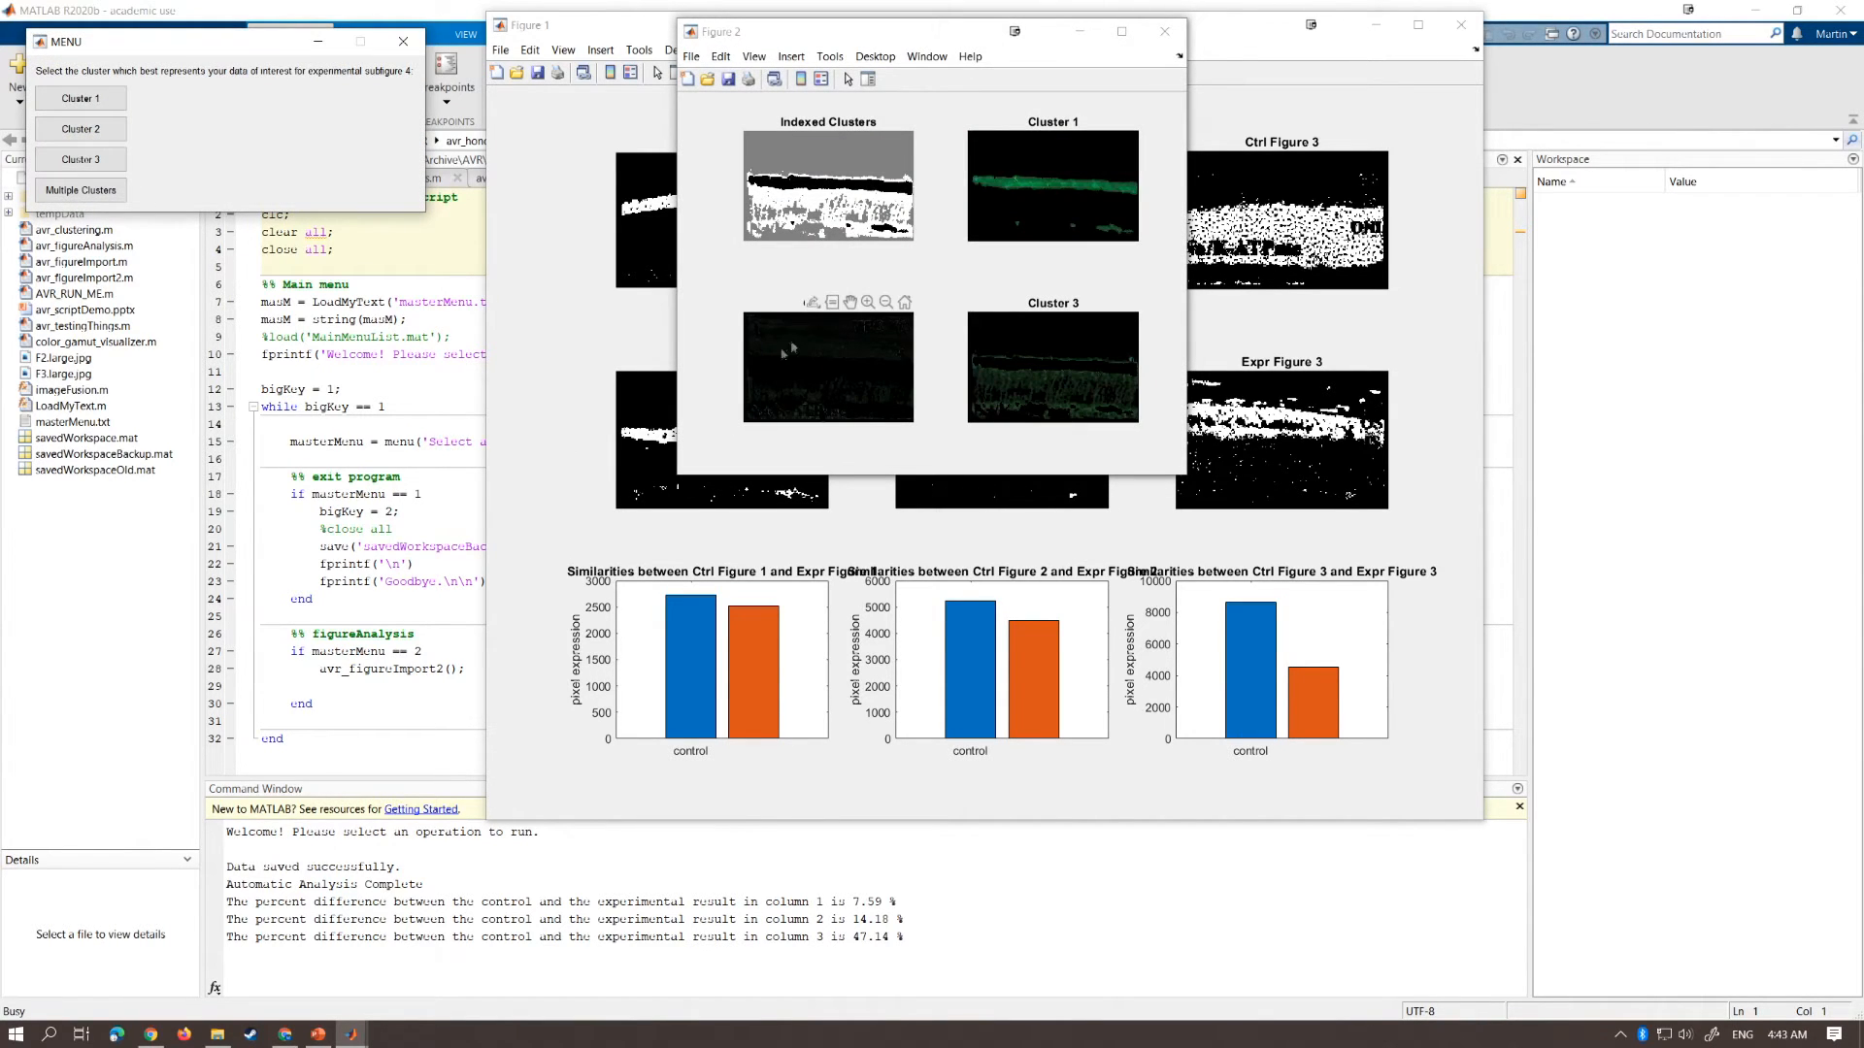
{"action": "mouse_move", "coordinate": [864, 26]}
{"action": "left_mouse_down"}
{"action": "mouse_move", "coordinate": [1124, 415]}
{"action": "mouse_move", "coordinate": [948, 303]}
{"action": "mouse_move", "coordinate": [869, 97]}
{"action": "mouse_move", "coordinate": [870, 24]}
{"action": "left_mouse_up"}
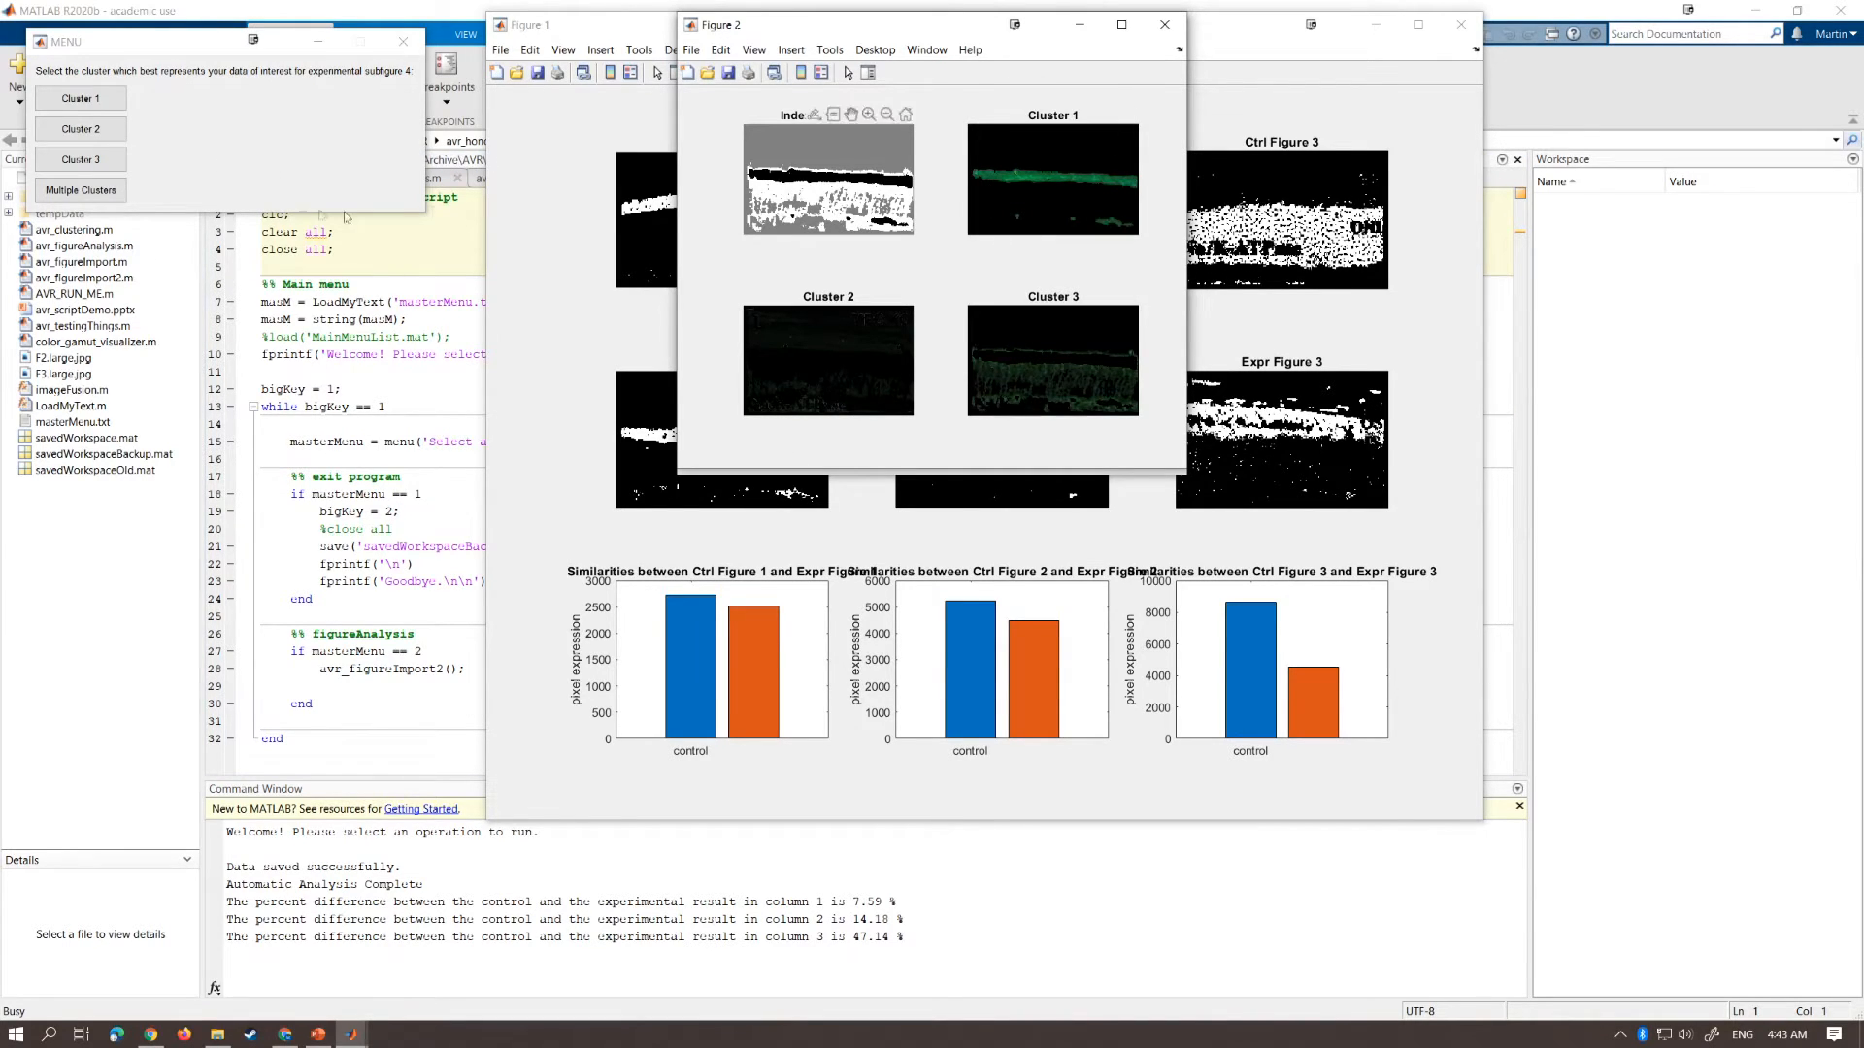
{"action": "left_click", "coordinate": [114, 103]}
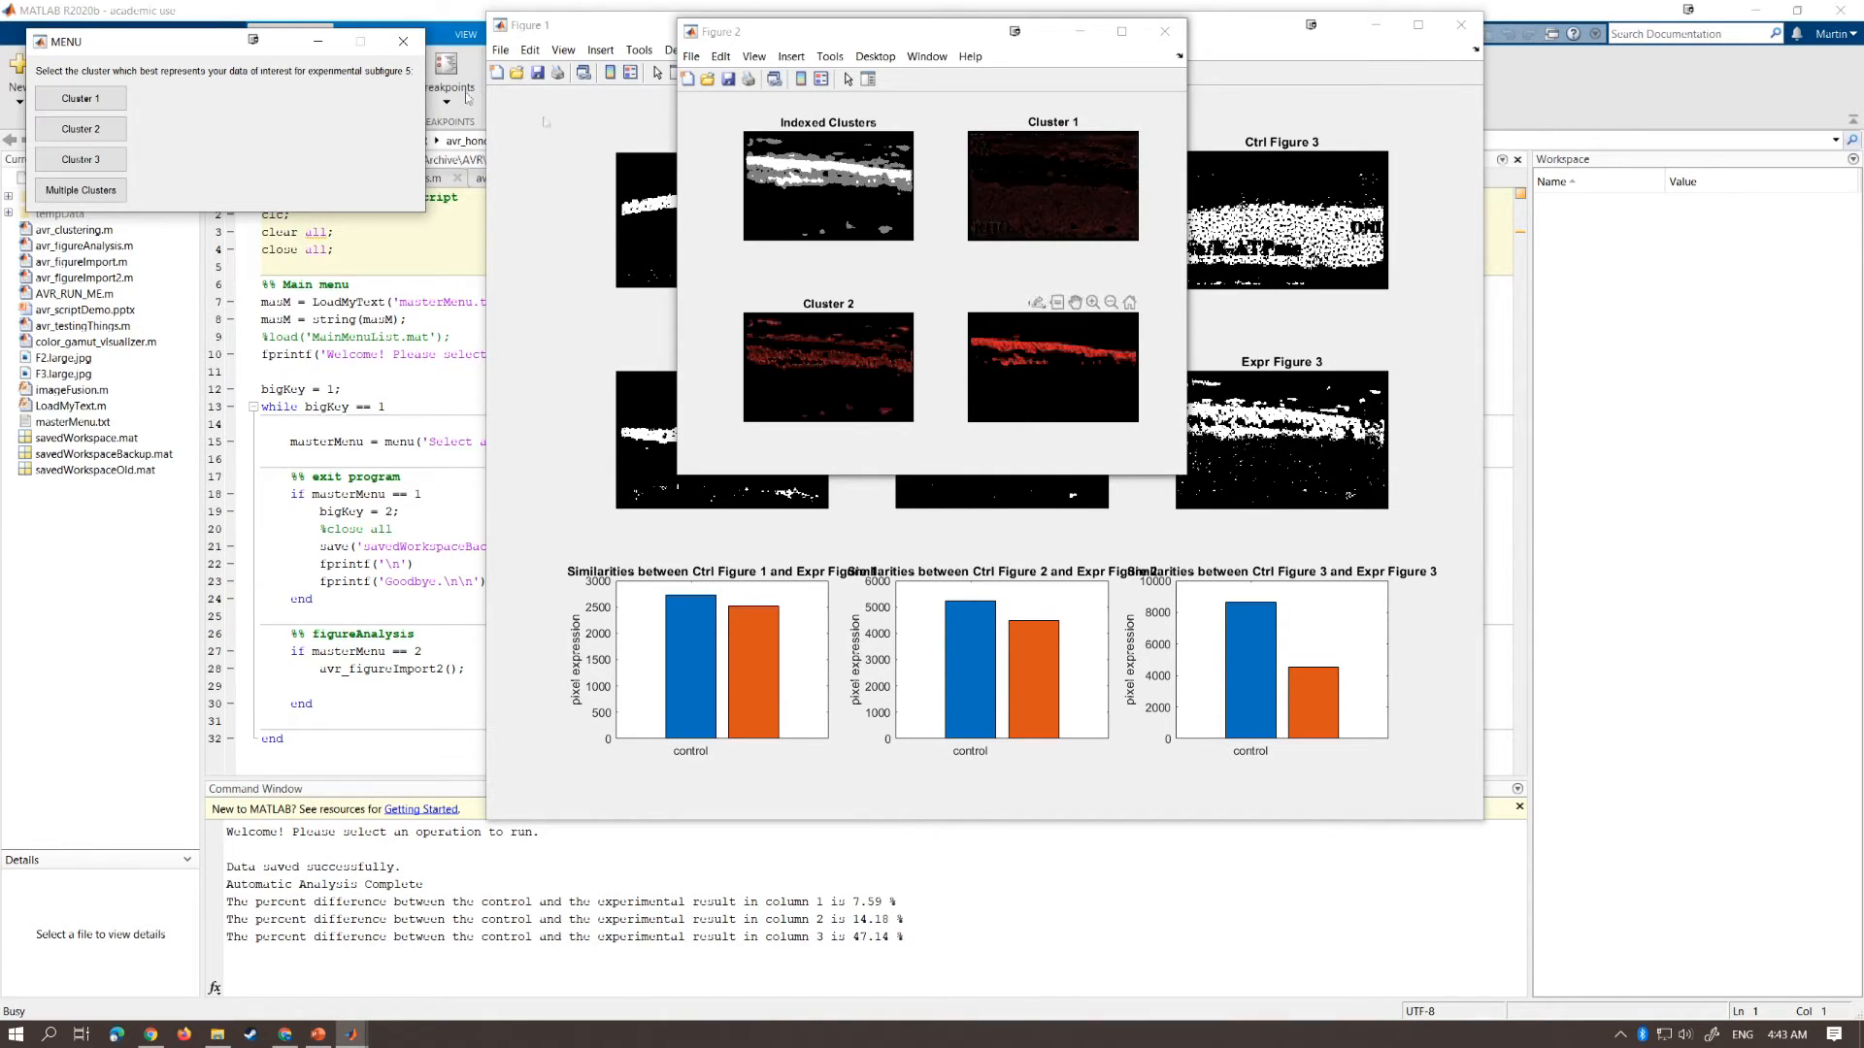
{"action": "left_click", "coordinate": [112, 165]}
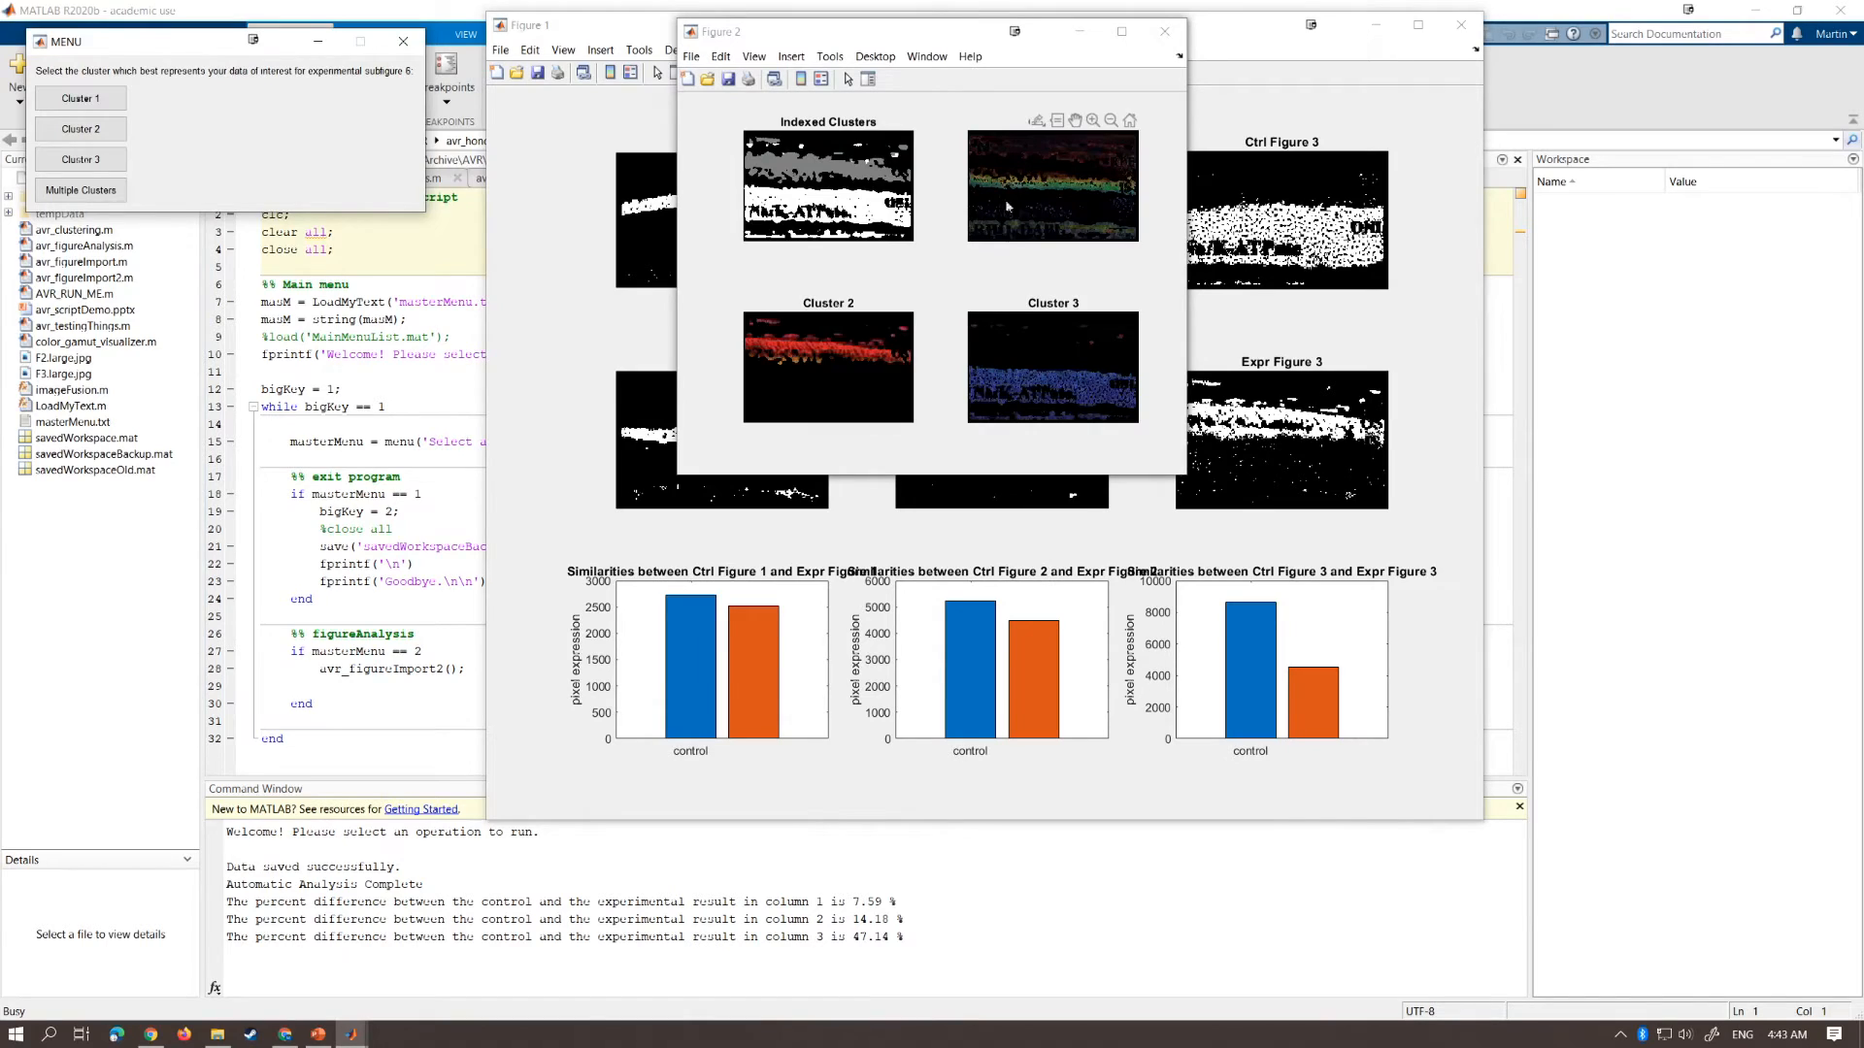
{"action": "left_click", "coordinate": [80, 191]}
{"action": "left_click", "coordinate": [77, 189]}
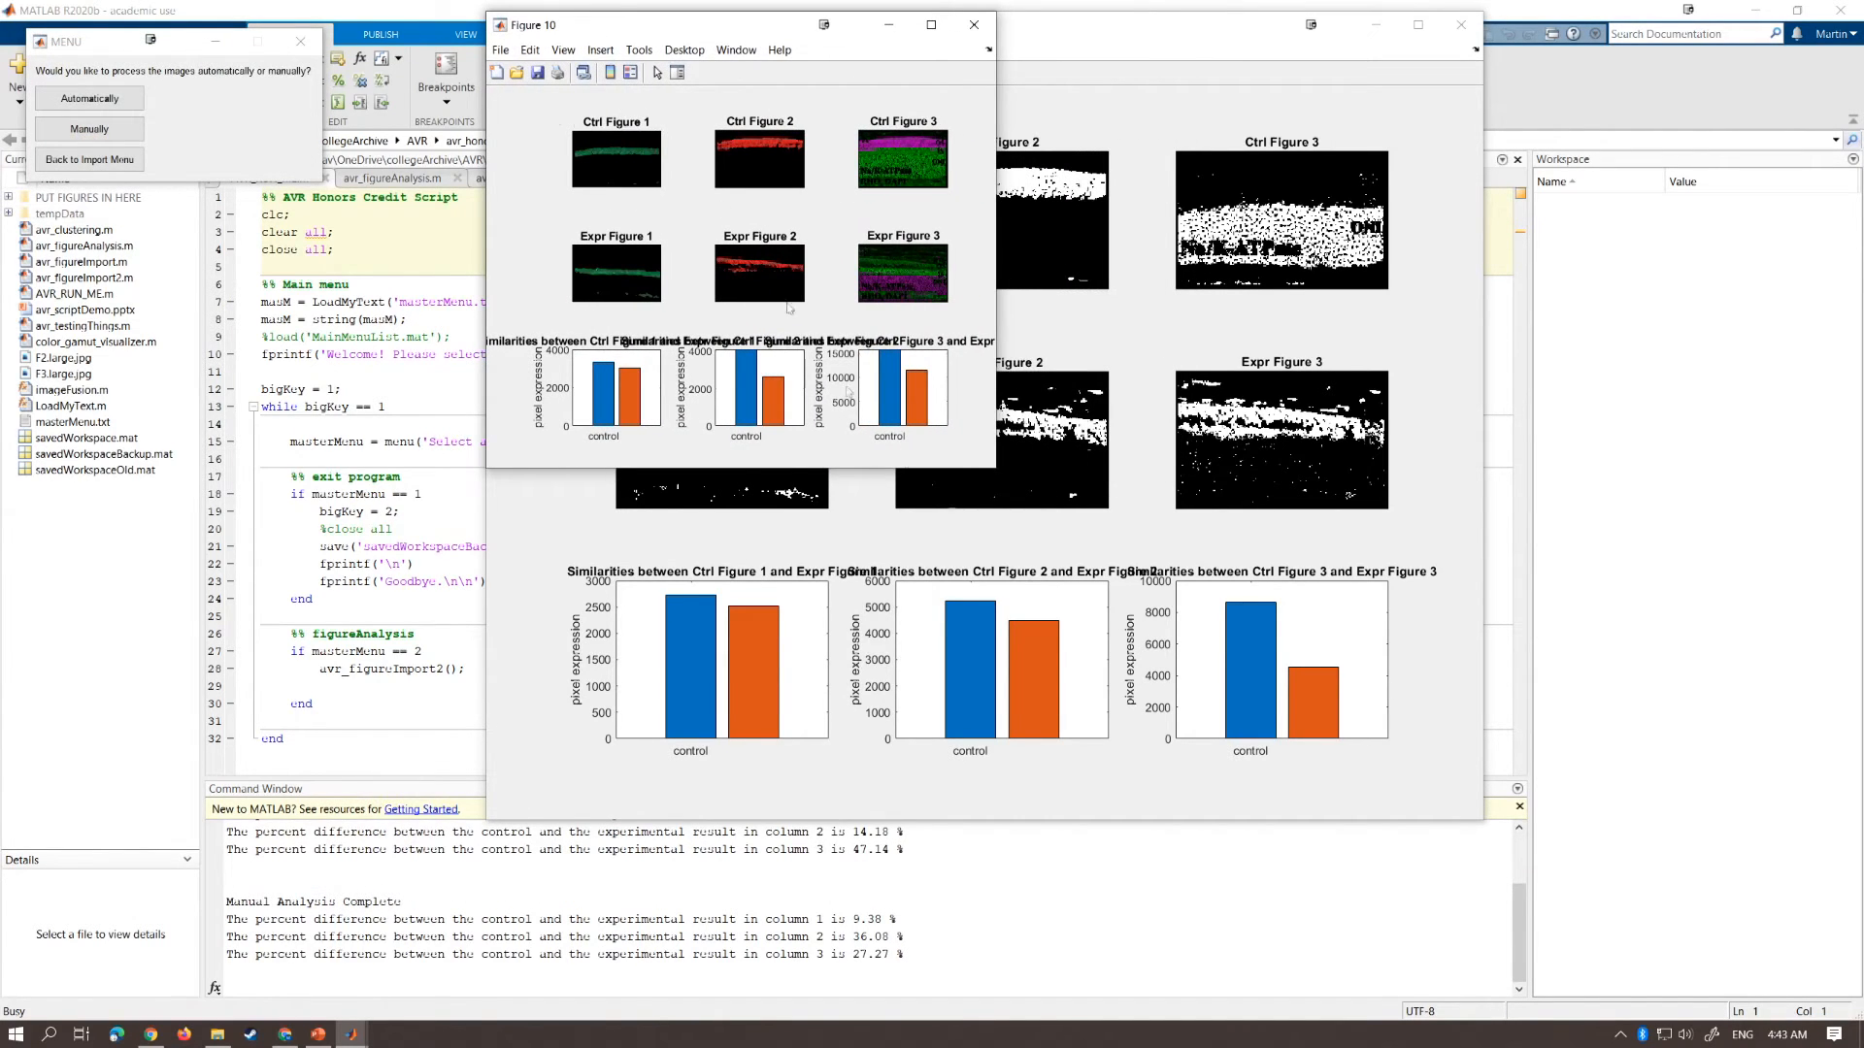
Enlarge the manual analysis figure and compare the percent differences printed for the automatic and manual analyses
{"action": "left_click_drag", "start_coordinate": [994, 468], "coordinate": [1484, 822]}
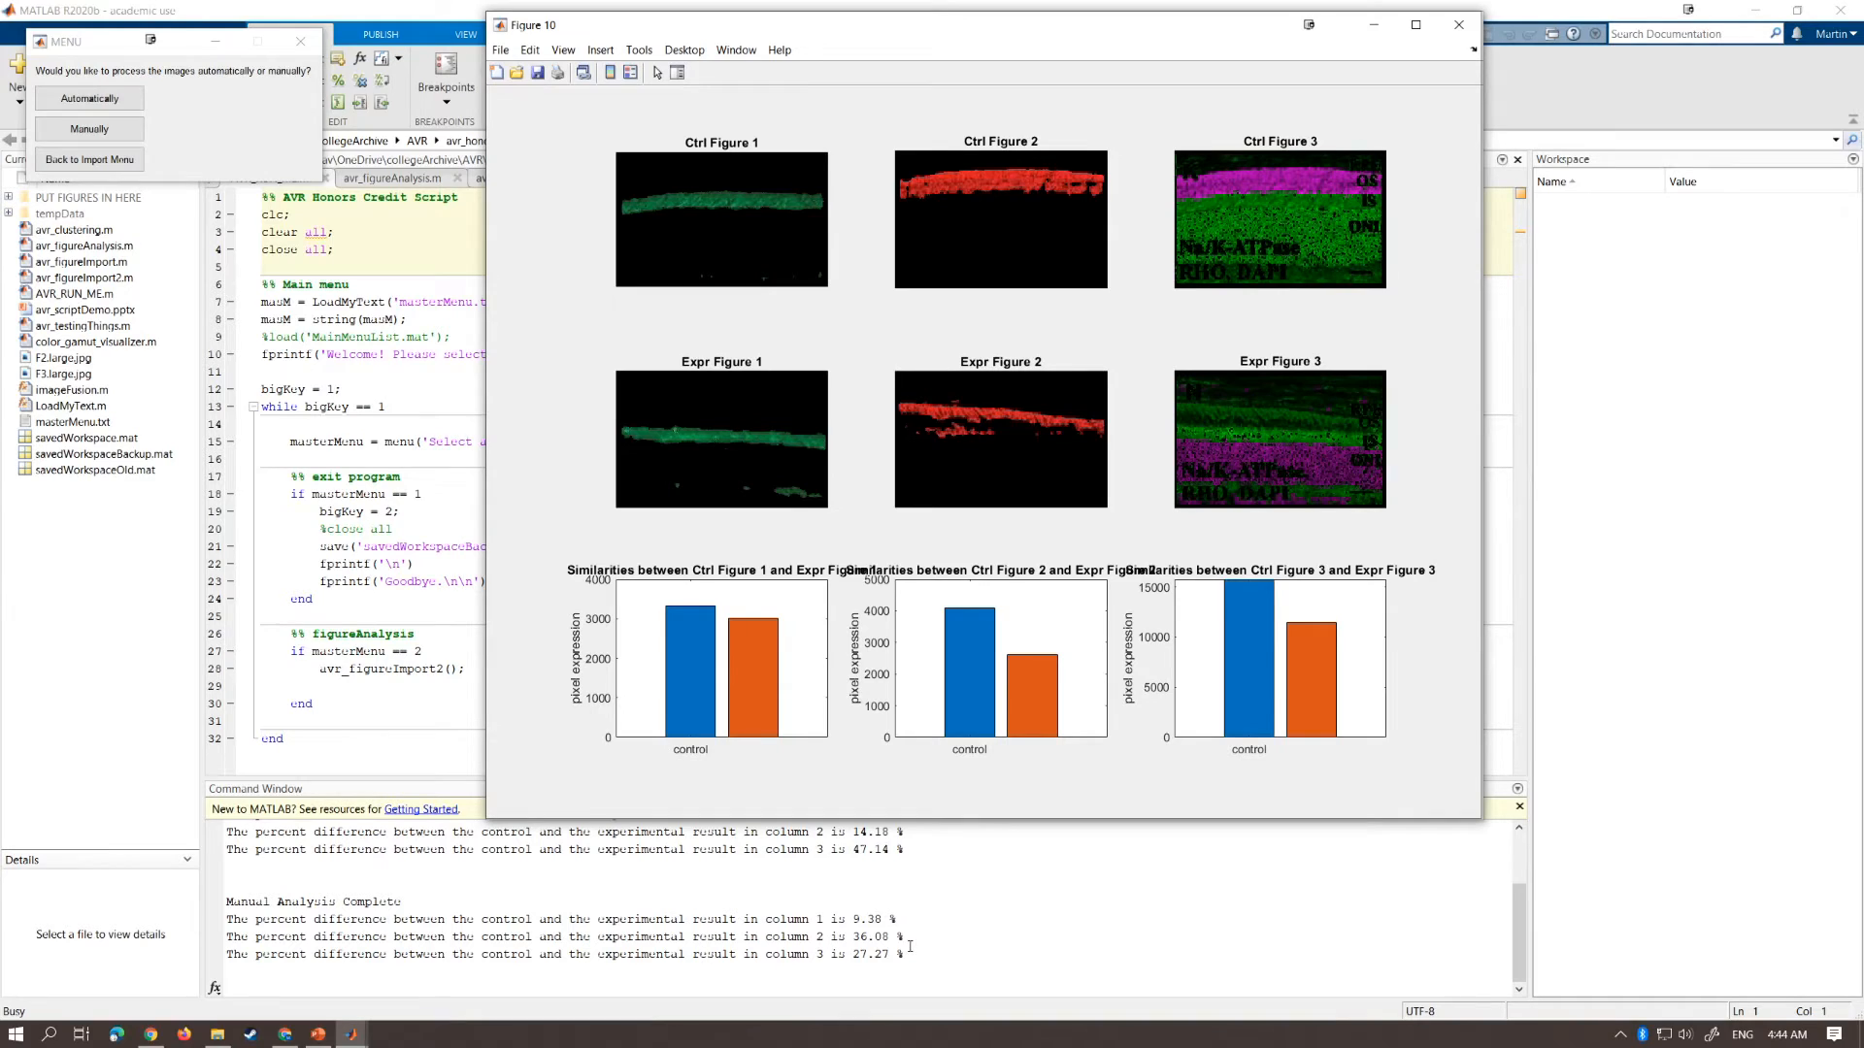
{"action": "scroll", "coordinate": [884, 879], "scroll_direction": "up", "scroll_amount": 1}
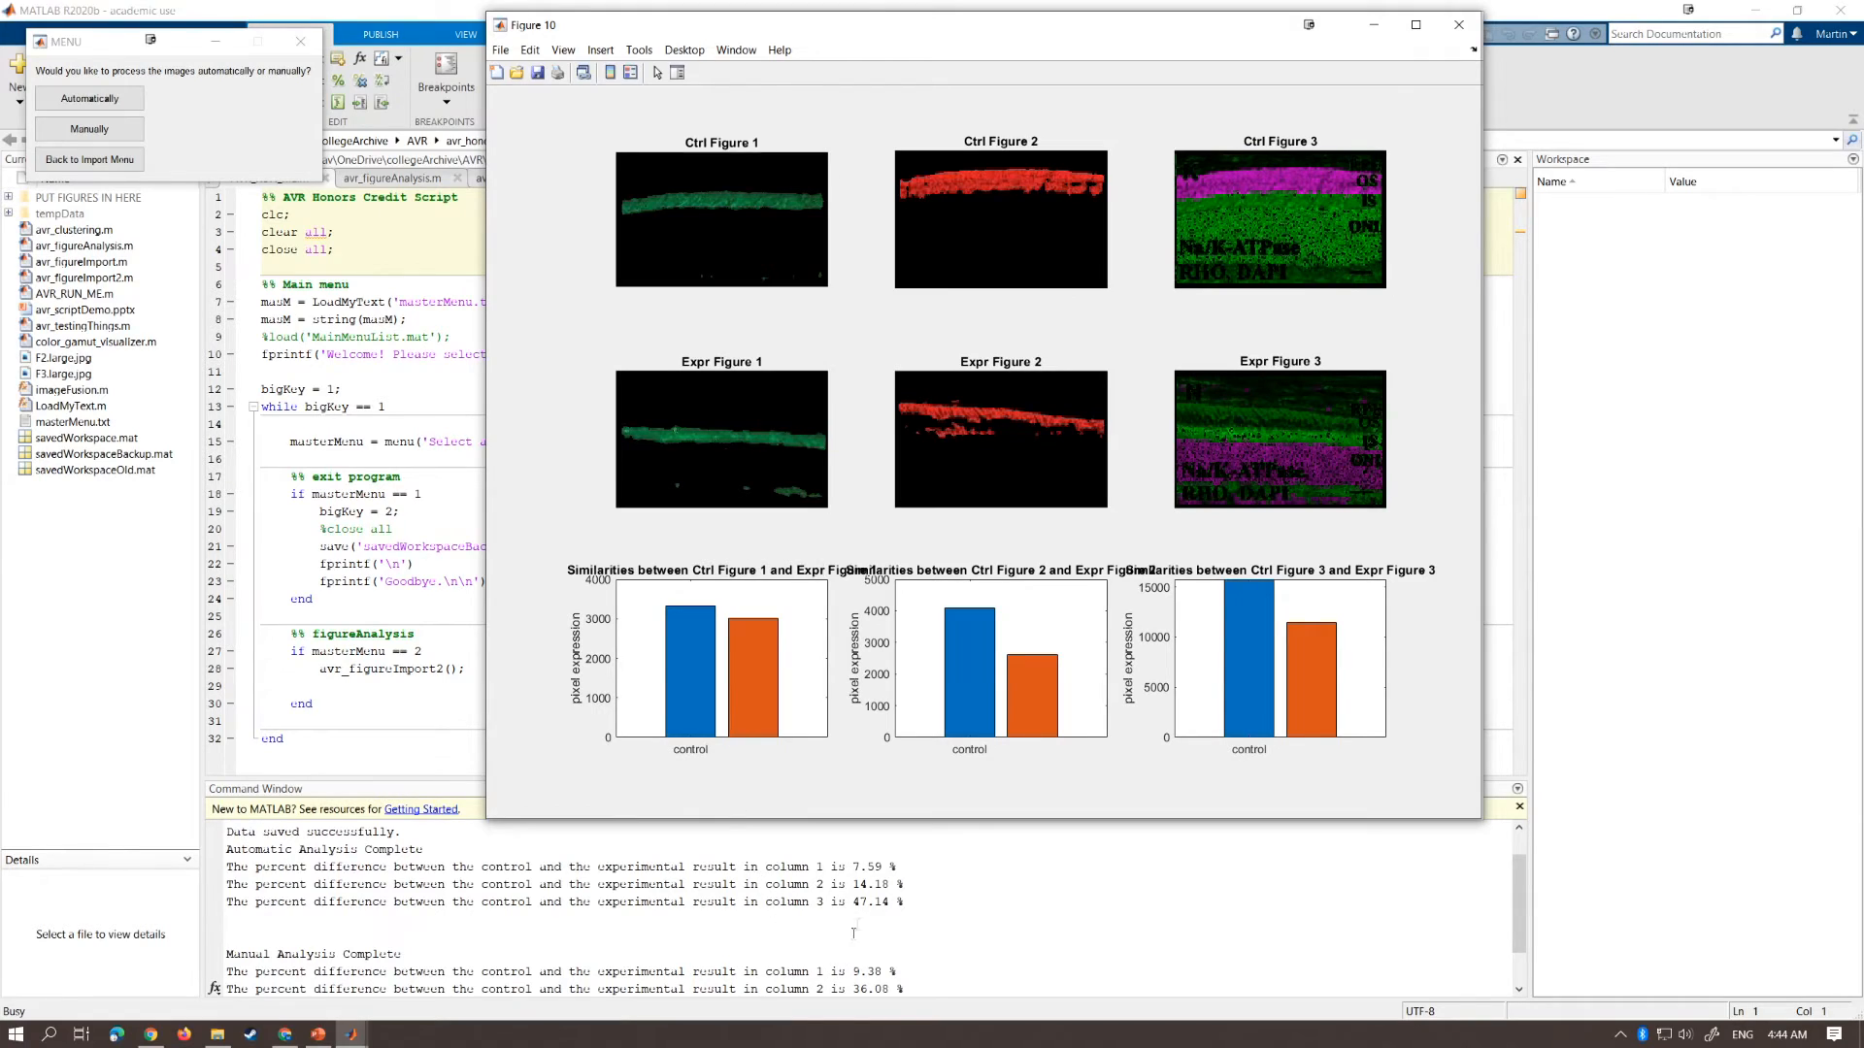
{"action": "scroll", "coordinate": [884, 932], "scroll_direction": "down", "scroll_amount": 1}
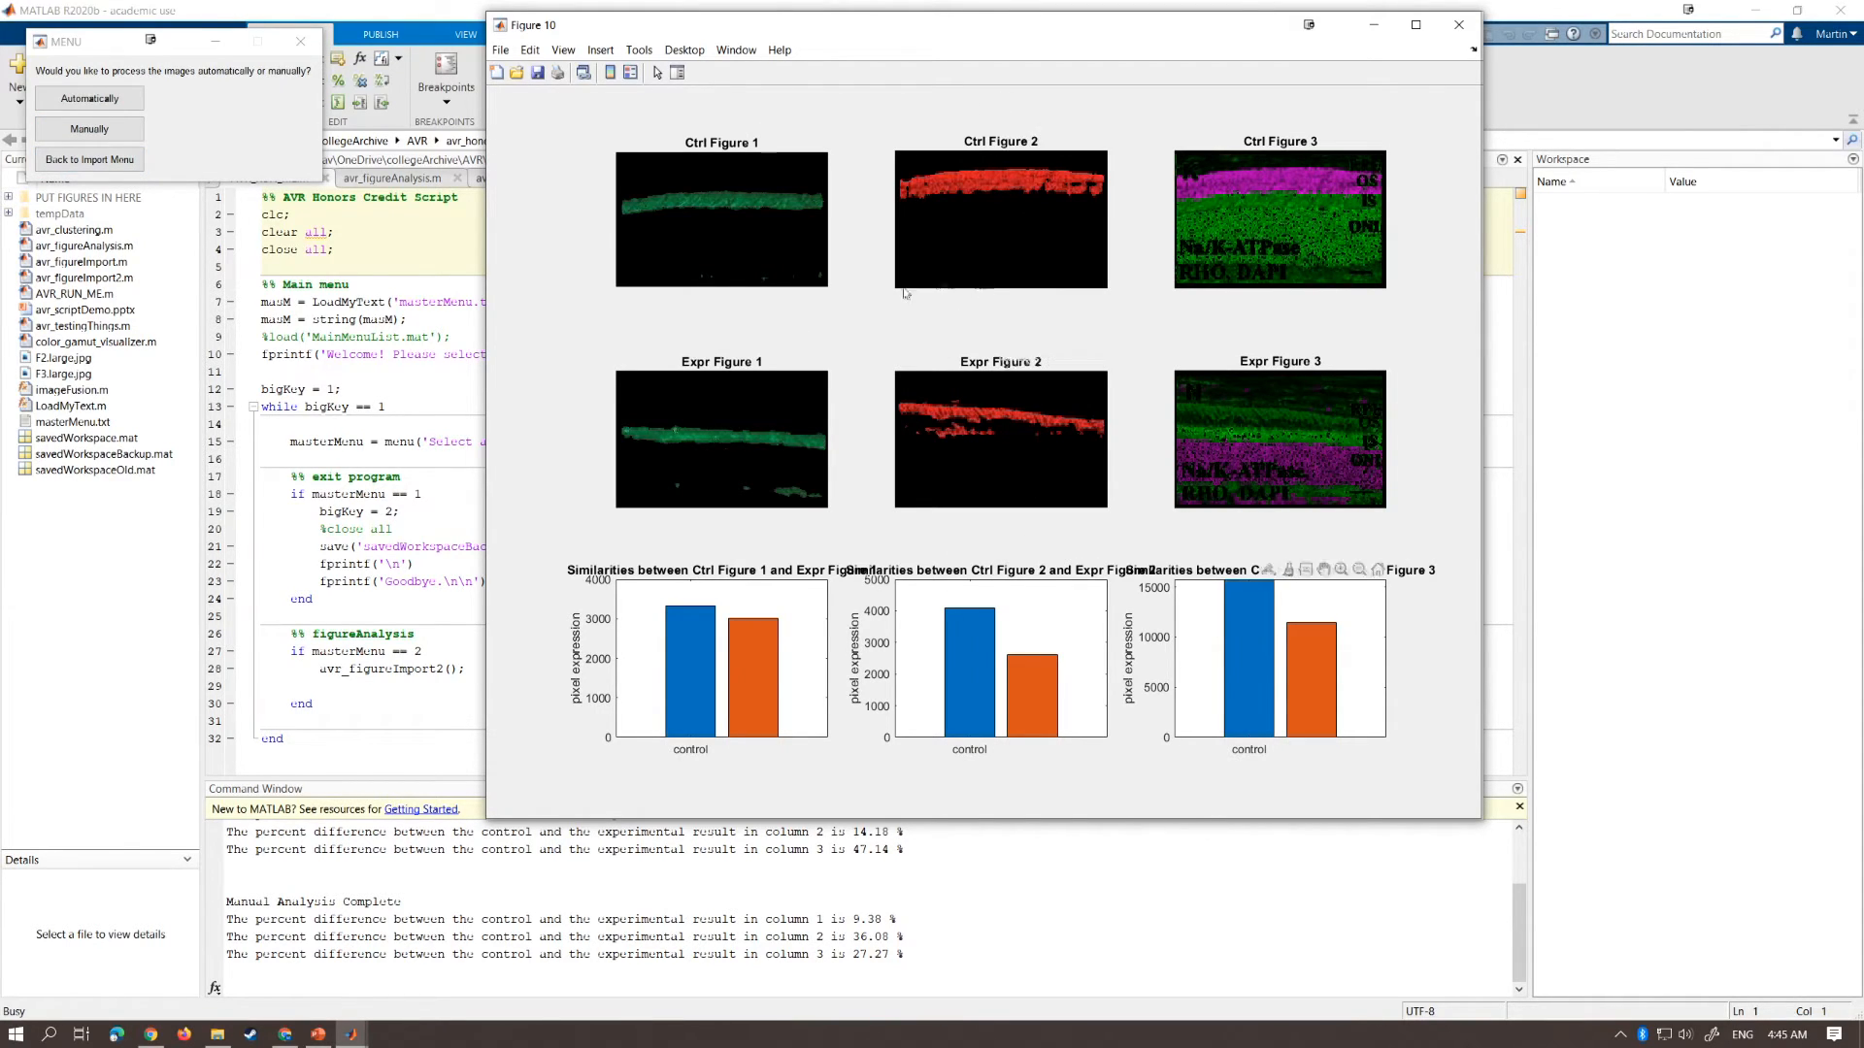
Return to the import menu, close the manual and automatic result figures, and reposition the menu window
{"action": "left_click", "coordinate": [116, 161]}
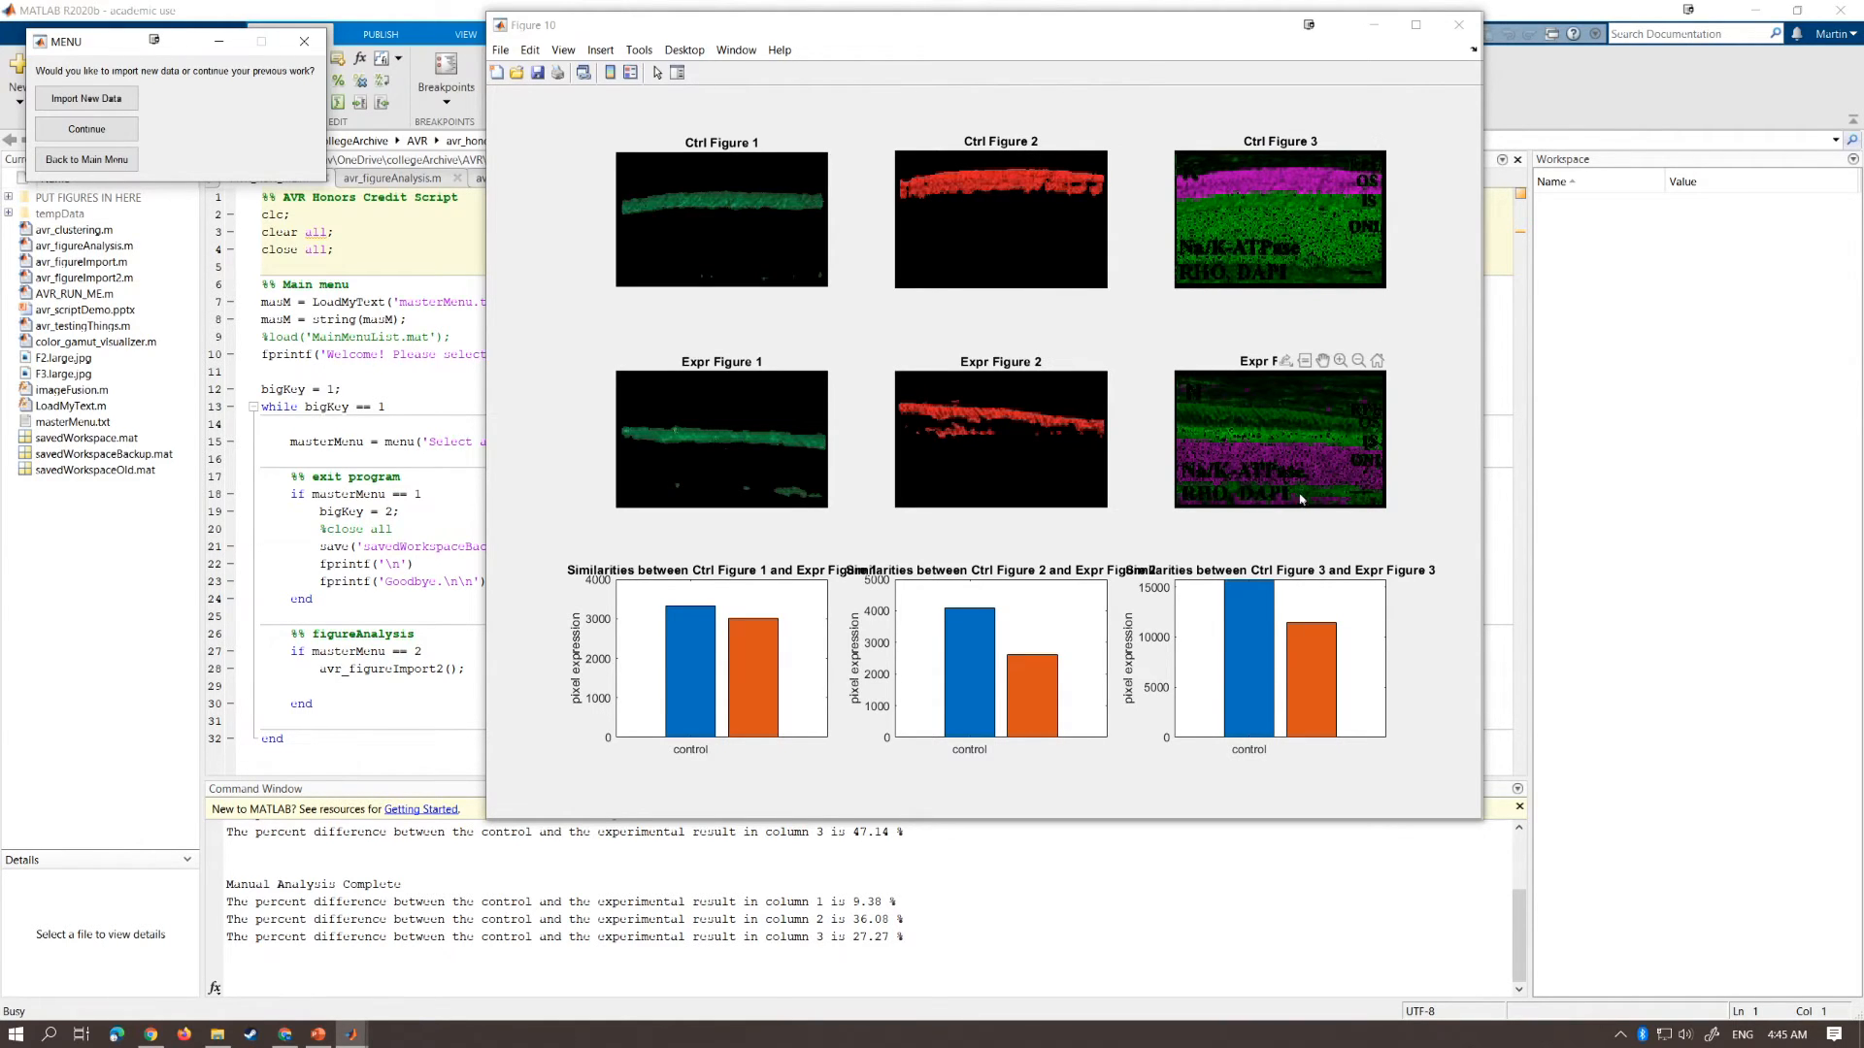
{"action": "left_click", "coordinate": [1455, 29]}
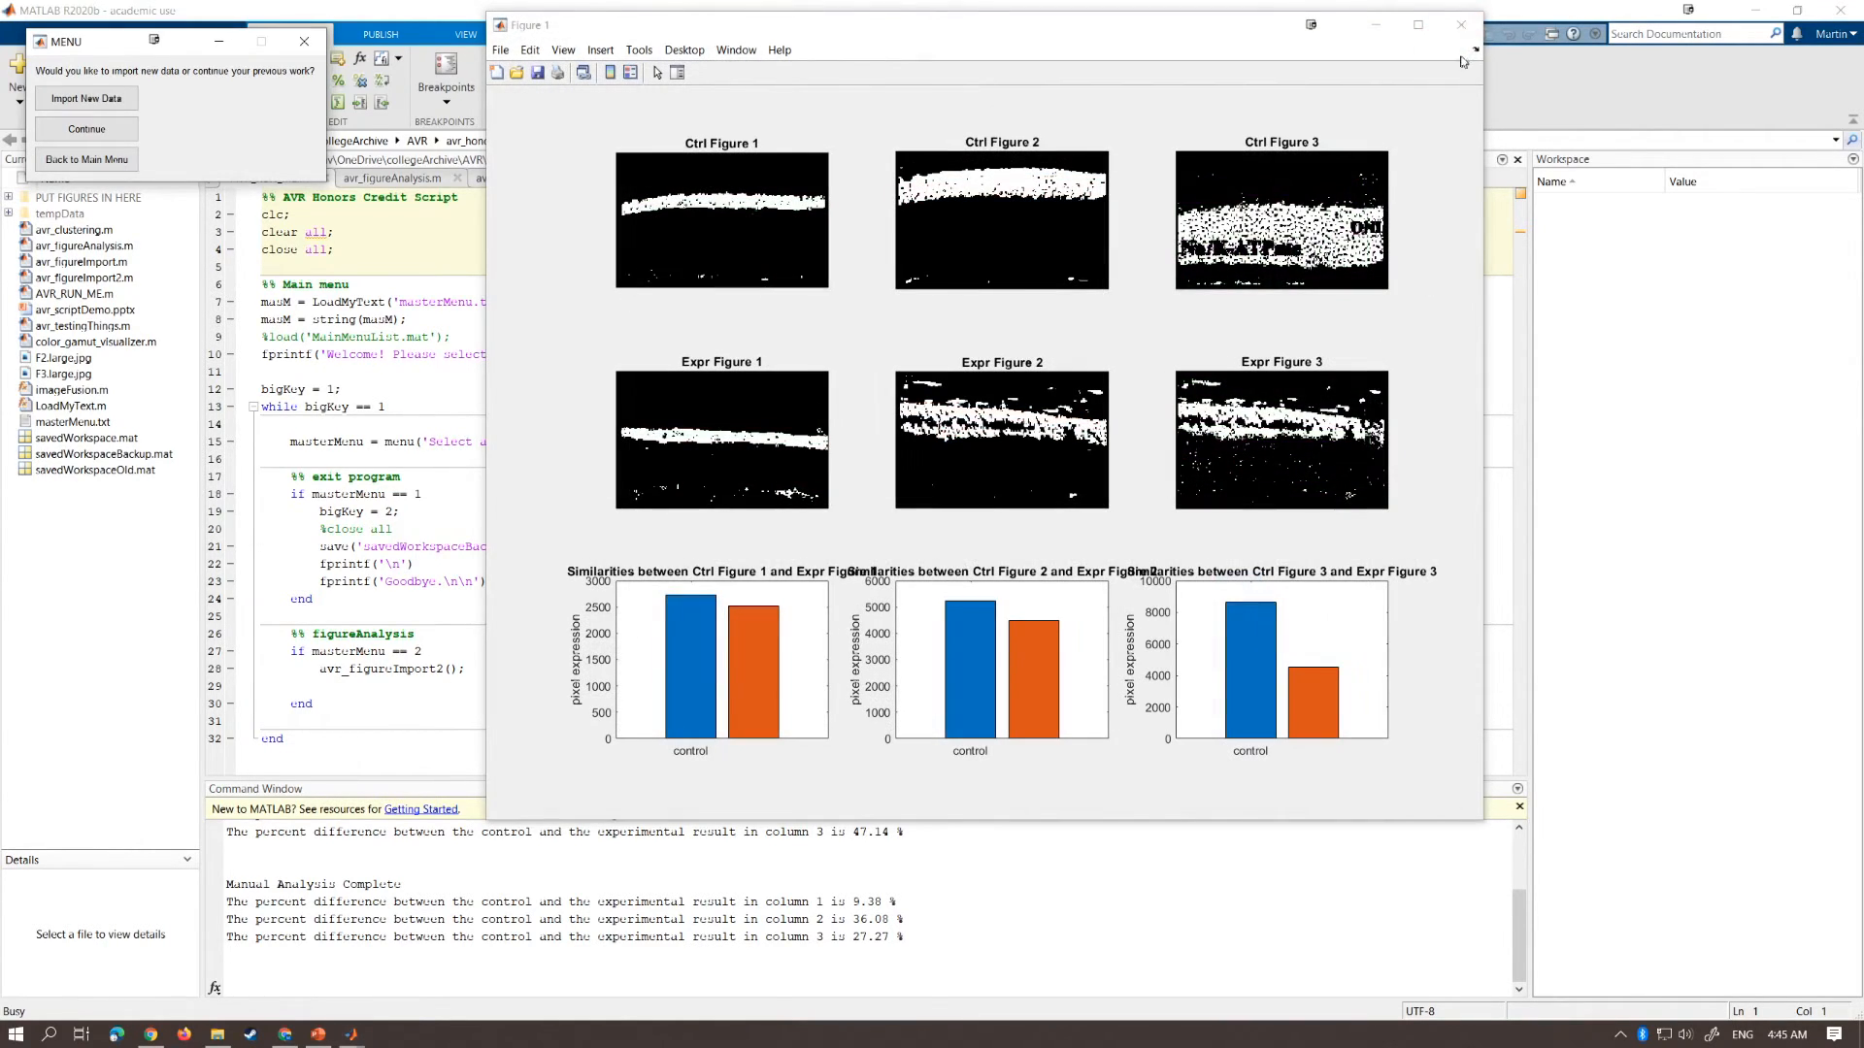
{"action": "left_click", "coordinate": [1455, 31]}
{"action": "left_click_drag", "start_coordinate": [104, 50], "coordinate": [272, 169]}
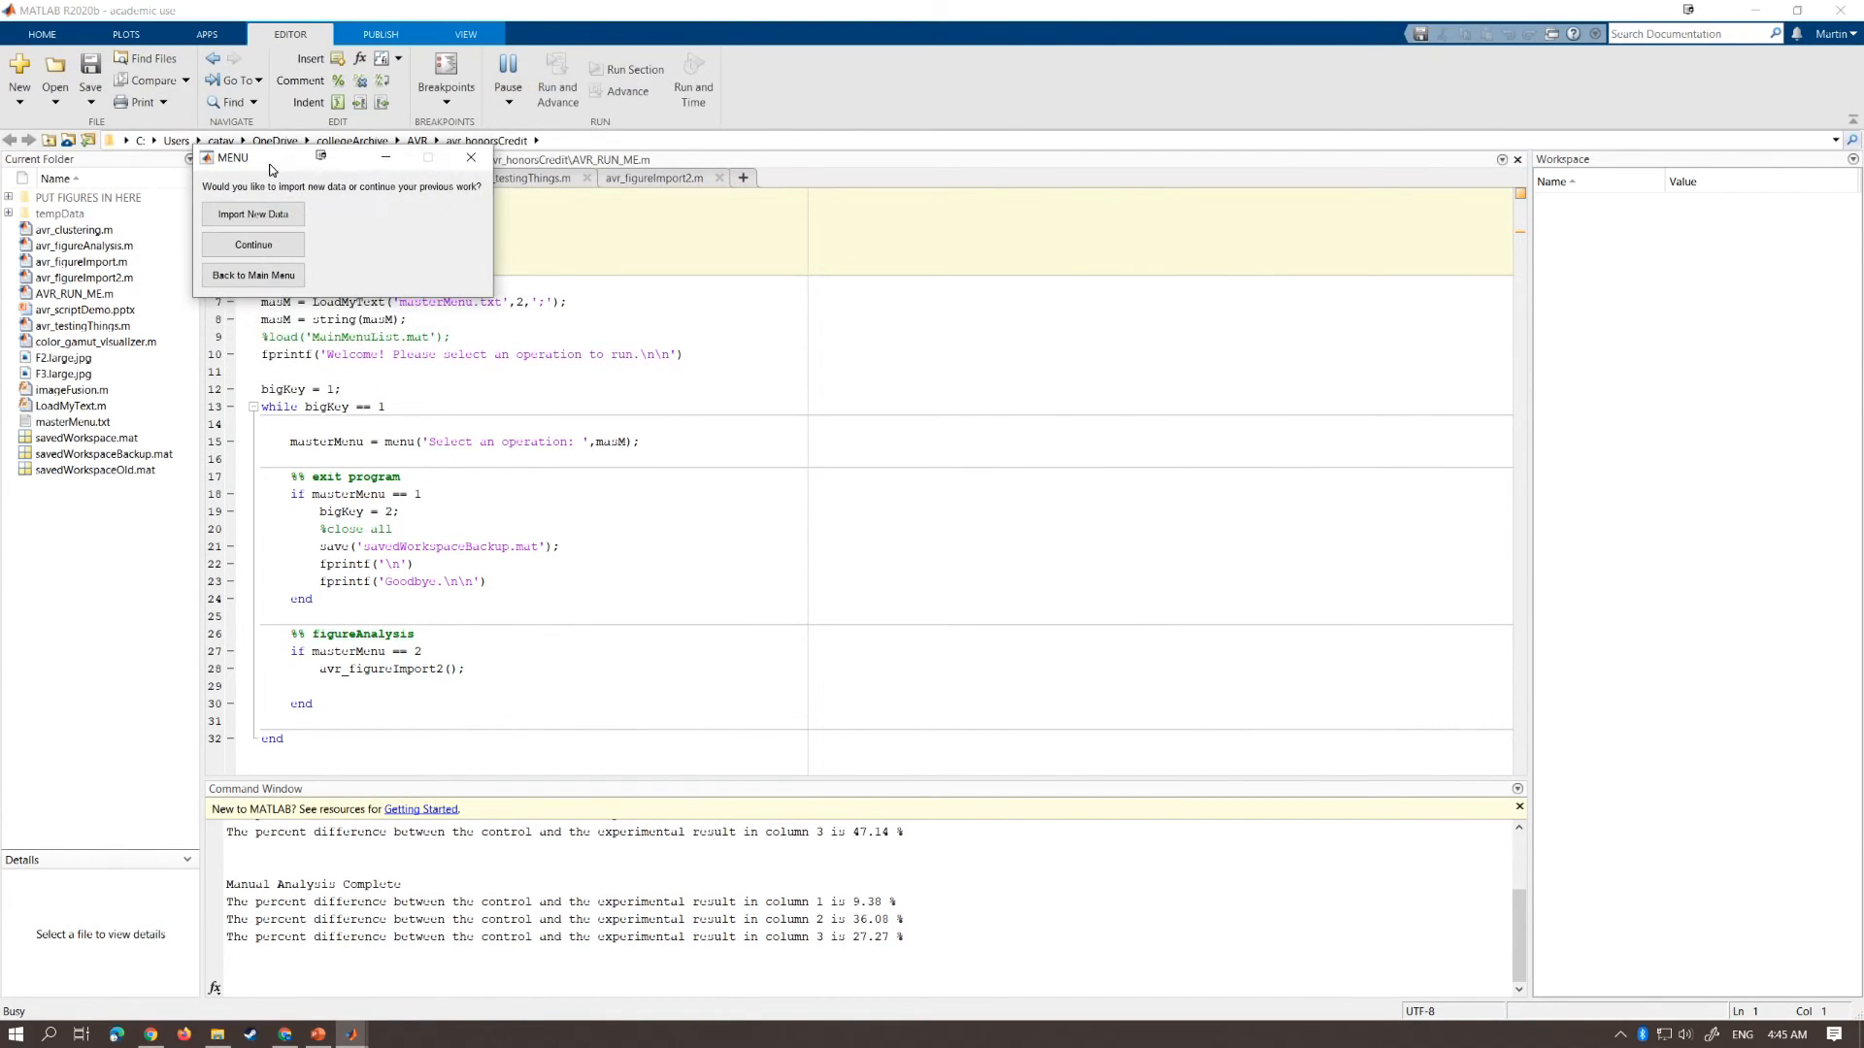
Import new data with 6 subfigures in total, choosing f2_C1.jpg and f2_C2.jpg as the first control and experimental images
{"action": "left_click", "coordinate": [254, 213]}
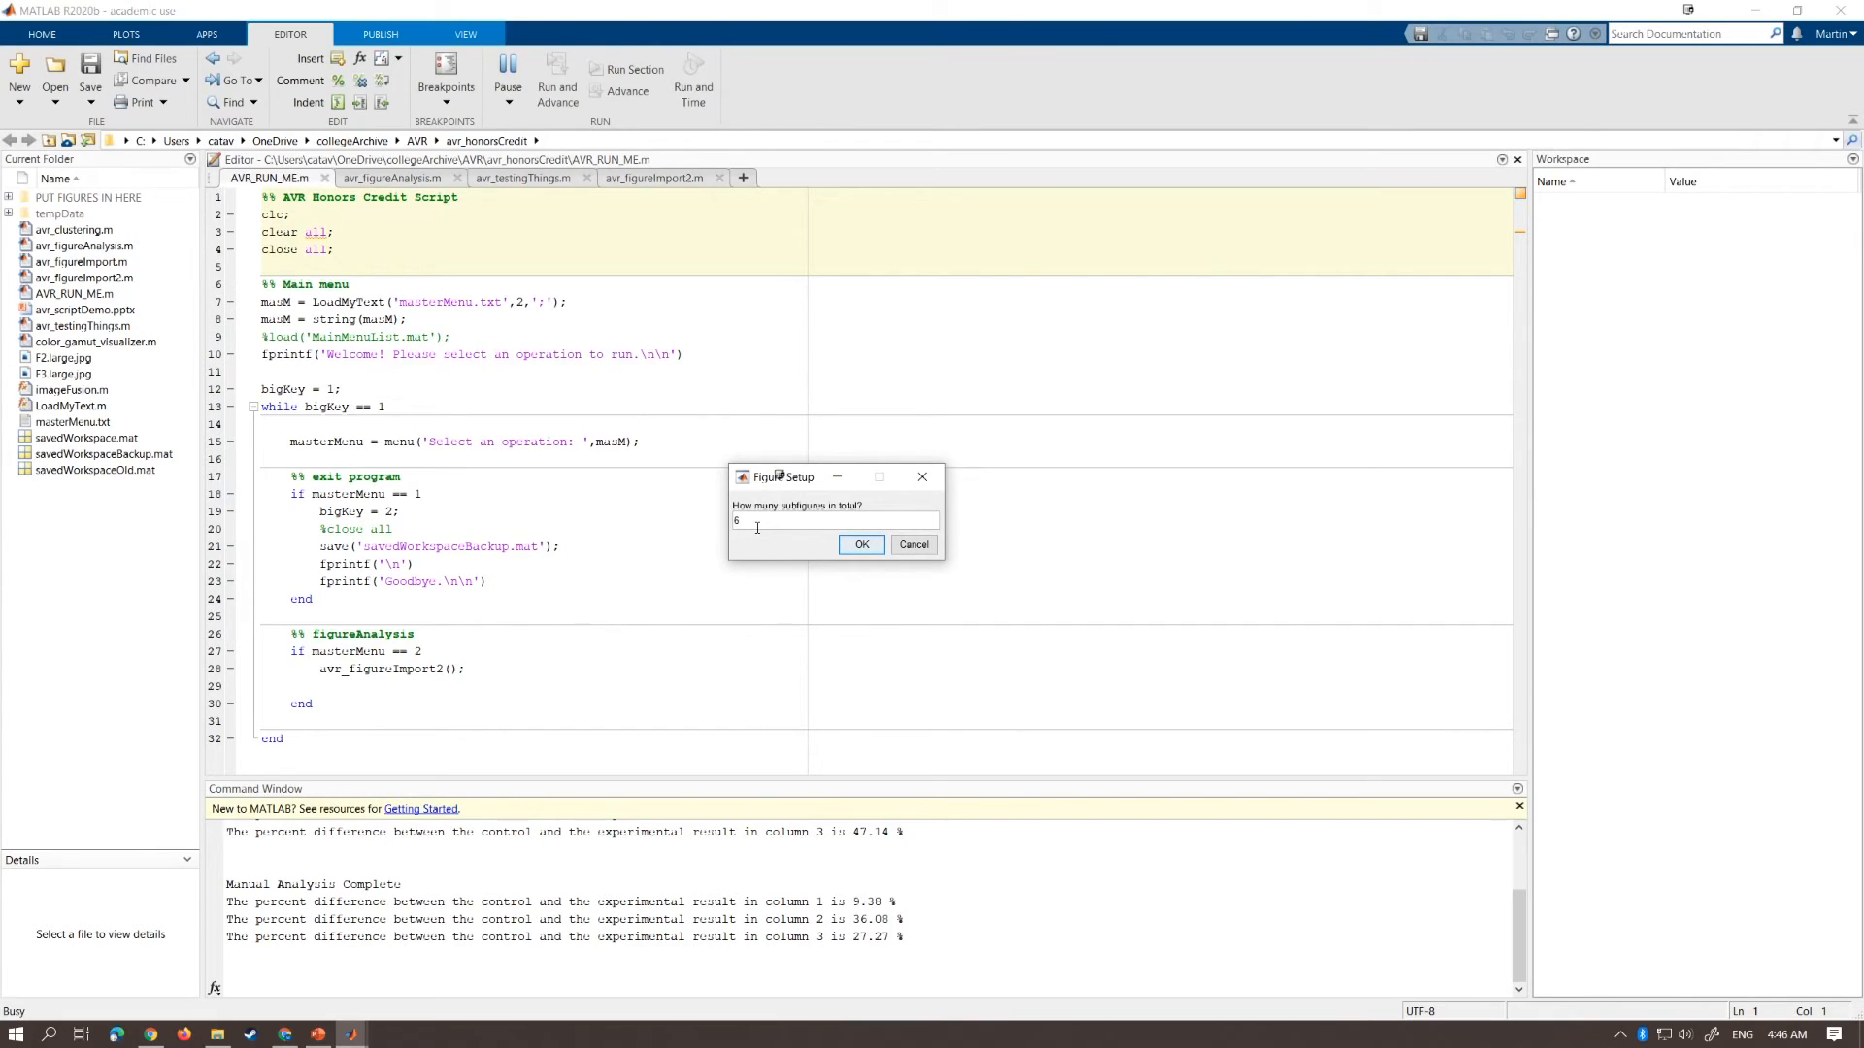
{"action": "left_click", "coordinate": [860, 545]}
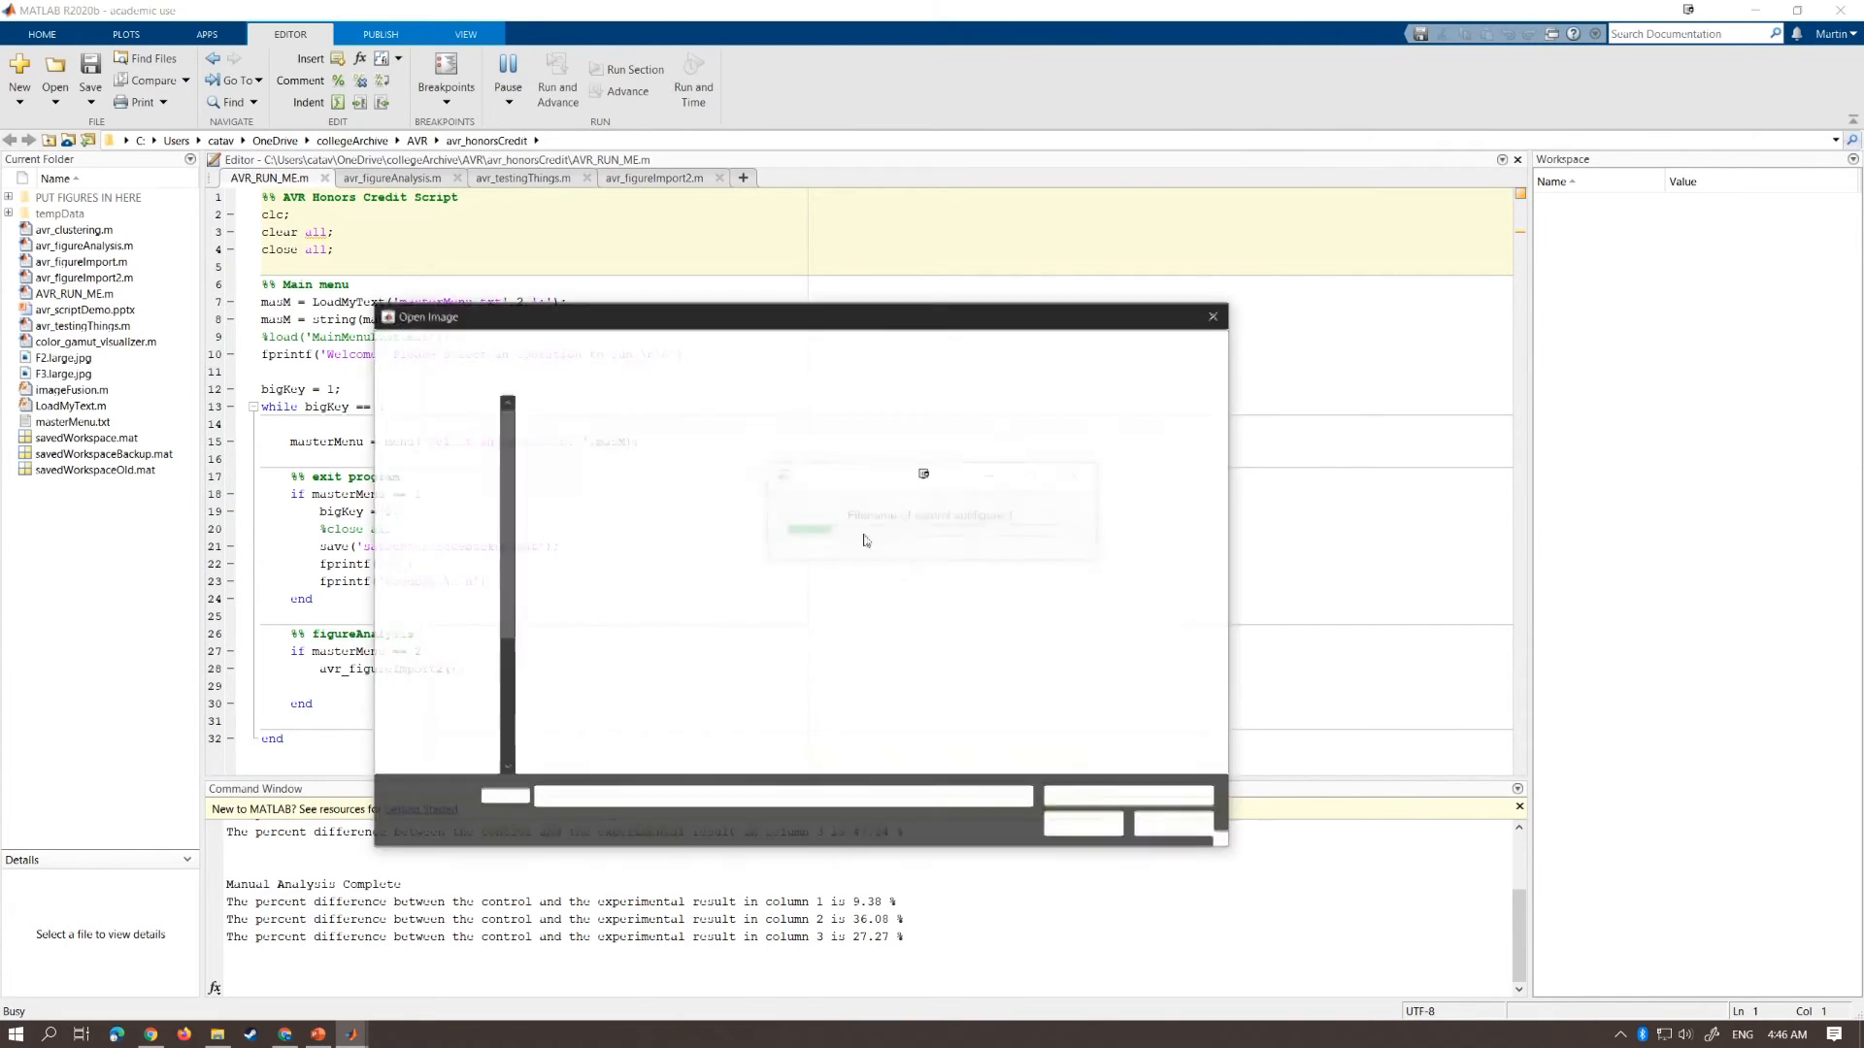
{"action": "double_click", "coordinate": [878, 518]}
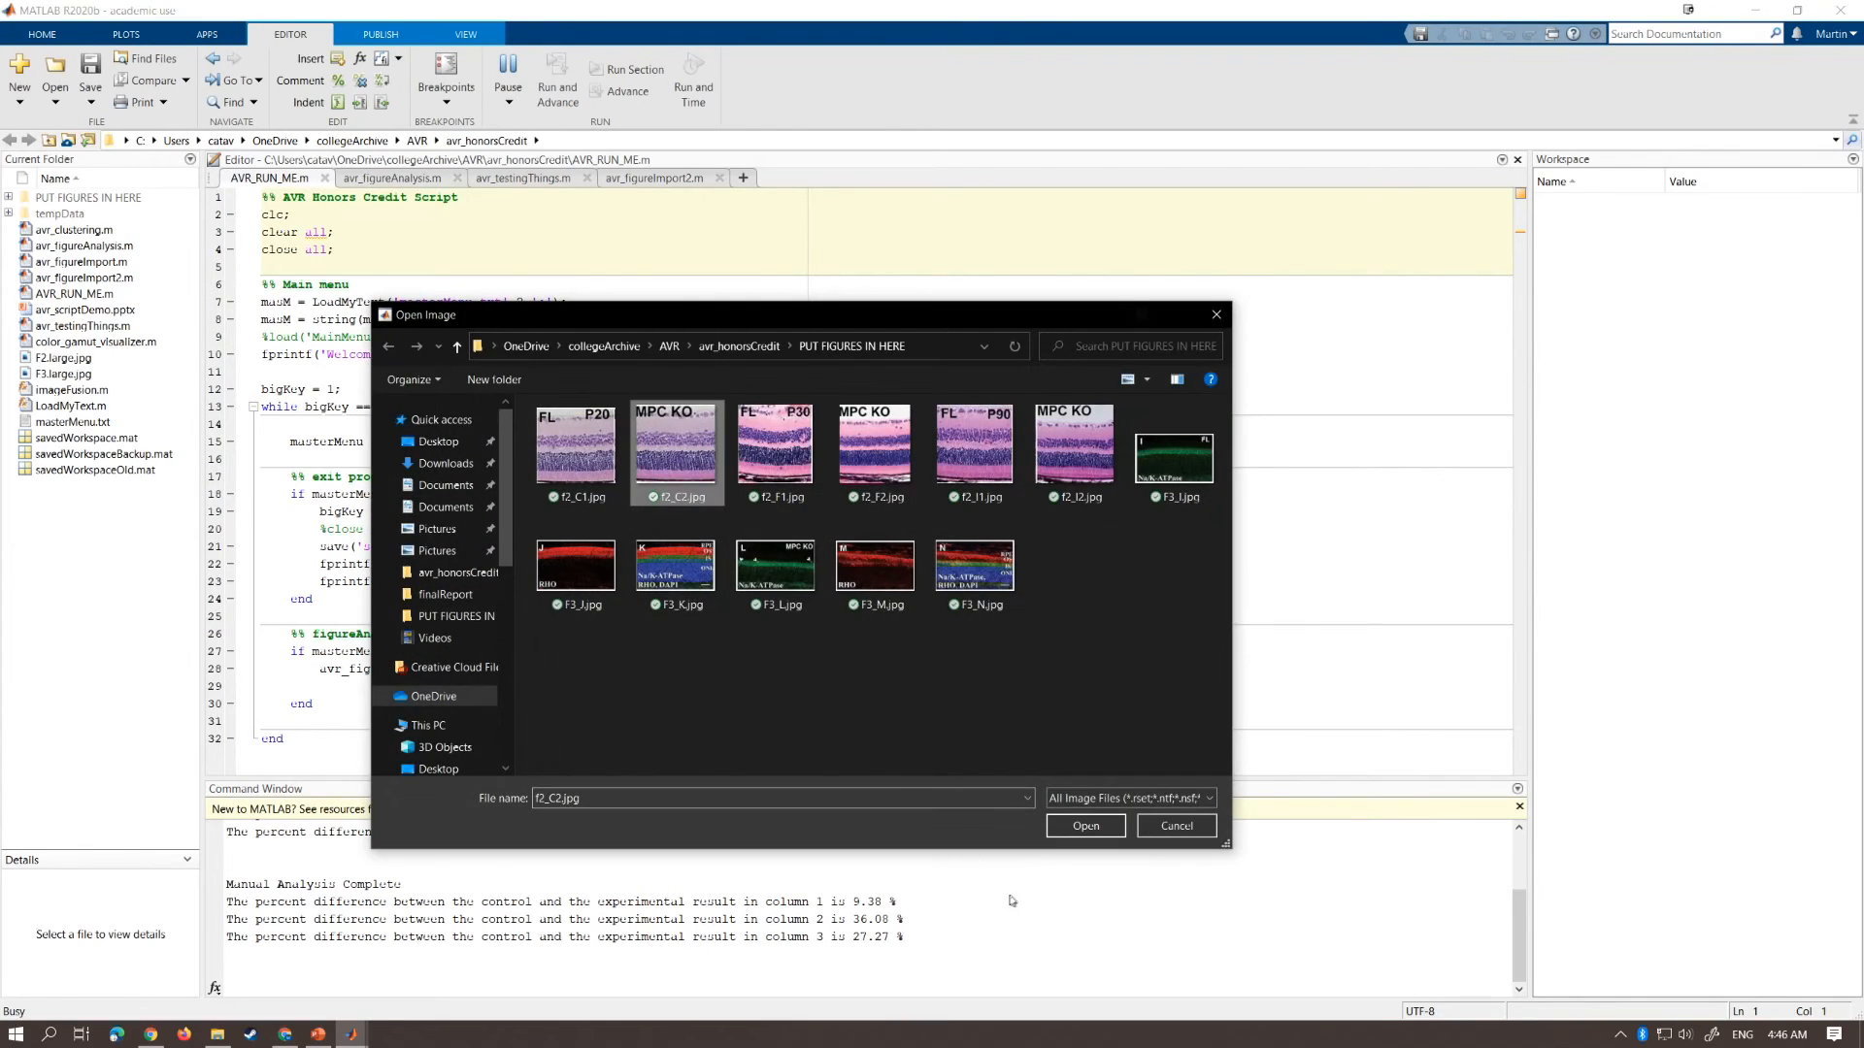
{"action": "left_click", "coordinate": [1058, 833]}
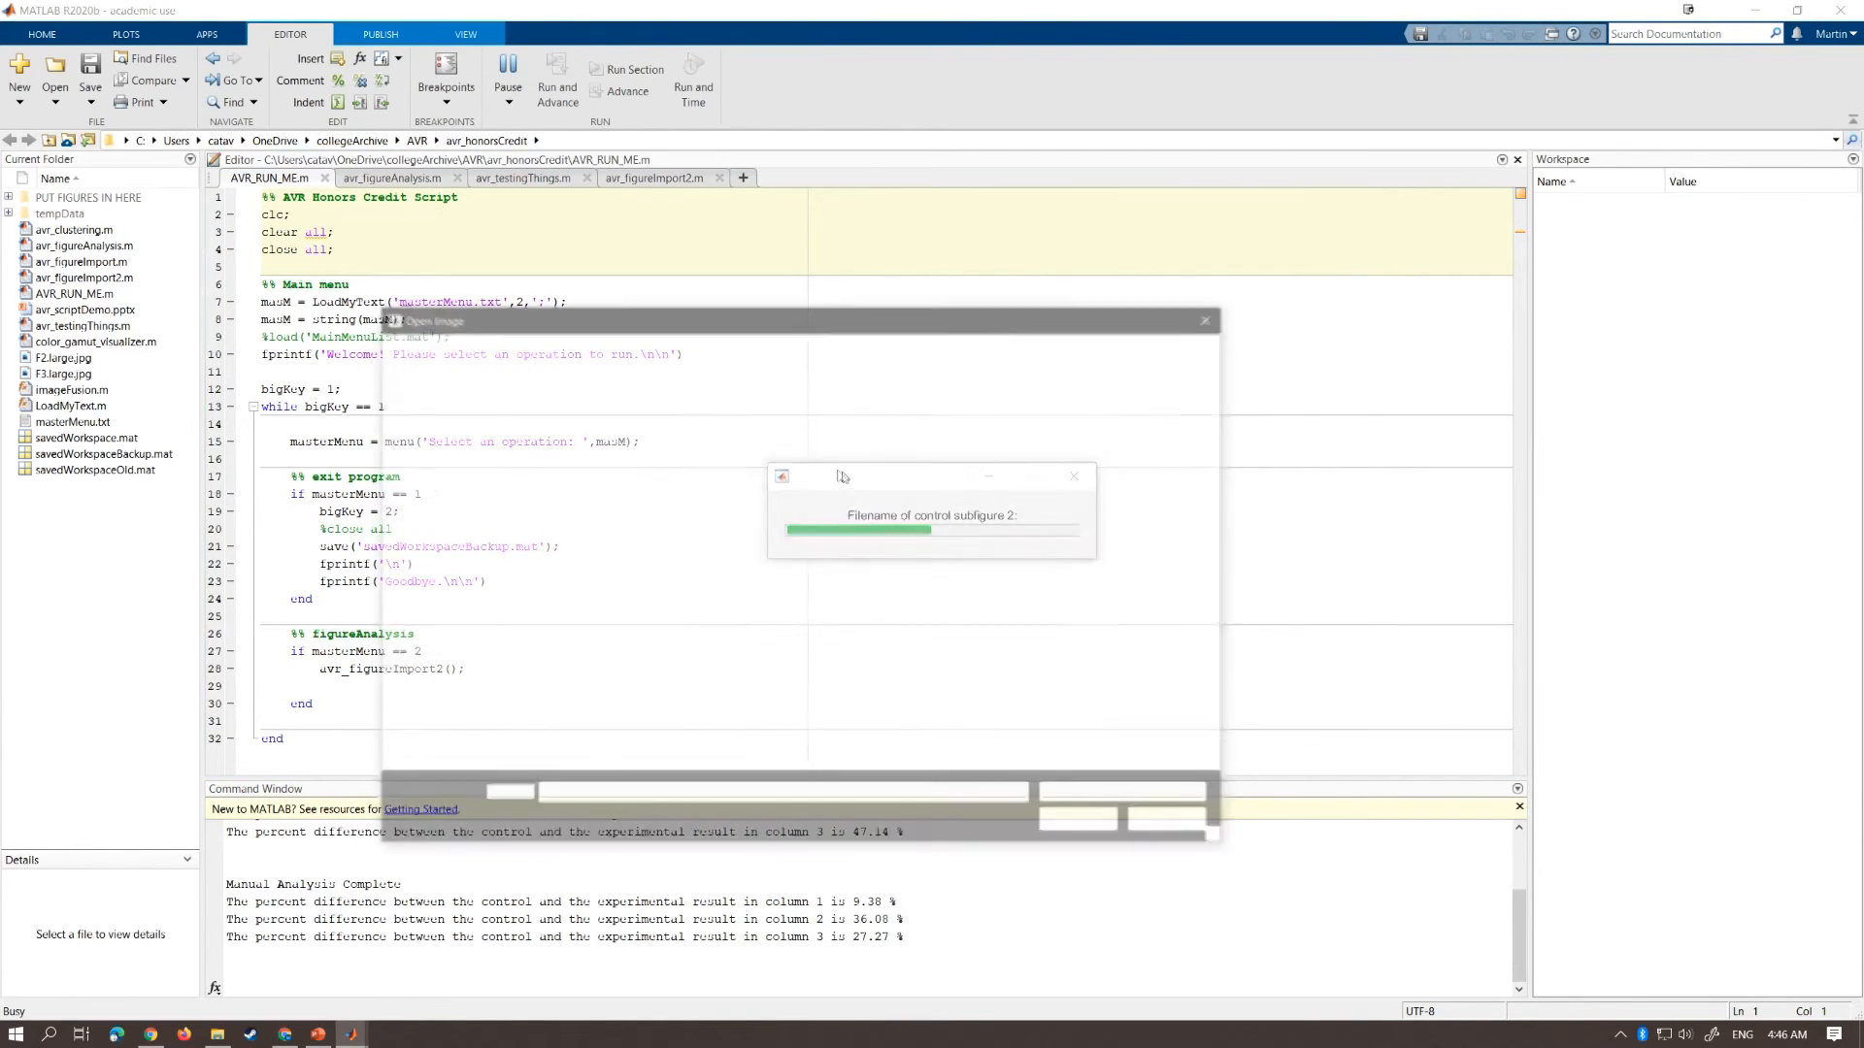
Choose f2_F1.jpg and f2_F2.jpg as the second control and experimental pair, and f2_I1.jpg and f2_I2.jpg as the third
{"action": "left_click", "coordinate": [754, 454]}
{"action": "left_click", "coordinate": [1084, 826]}
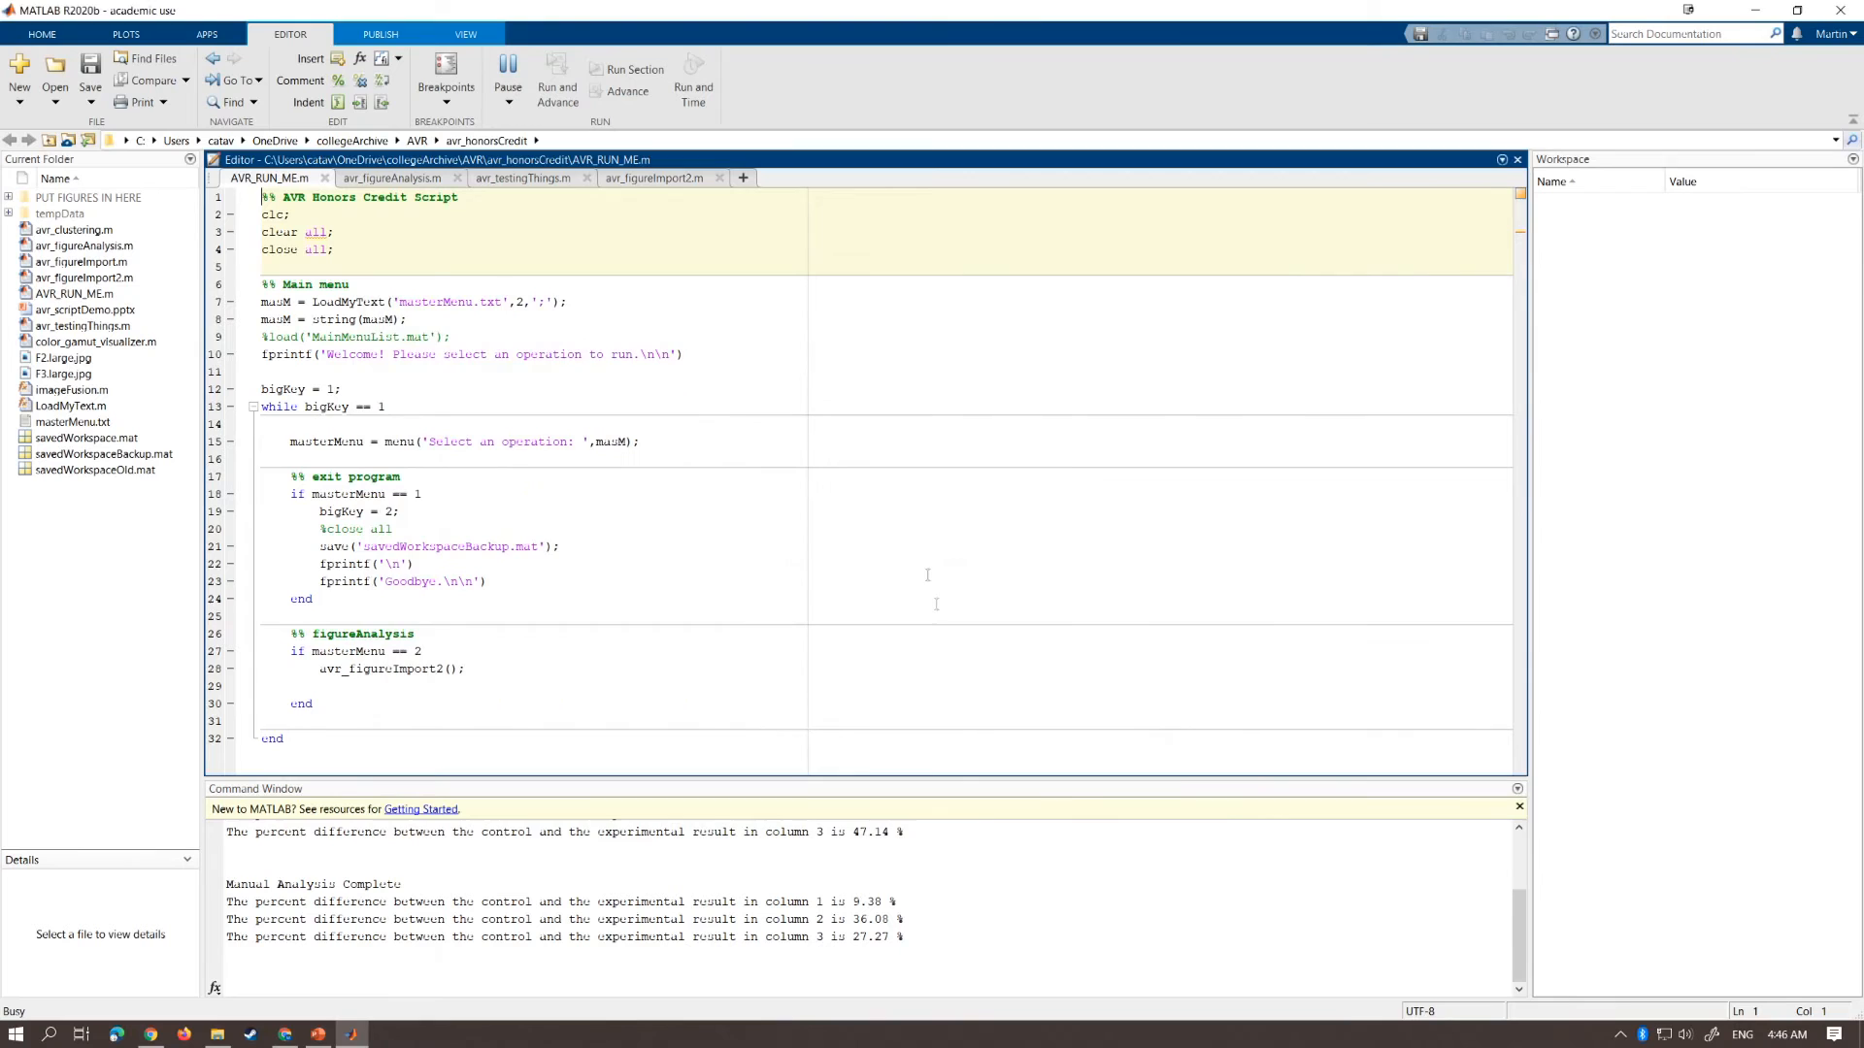
{"action": "left_click", "coordinate": [877, 452]}
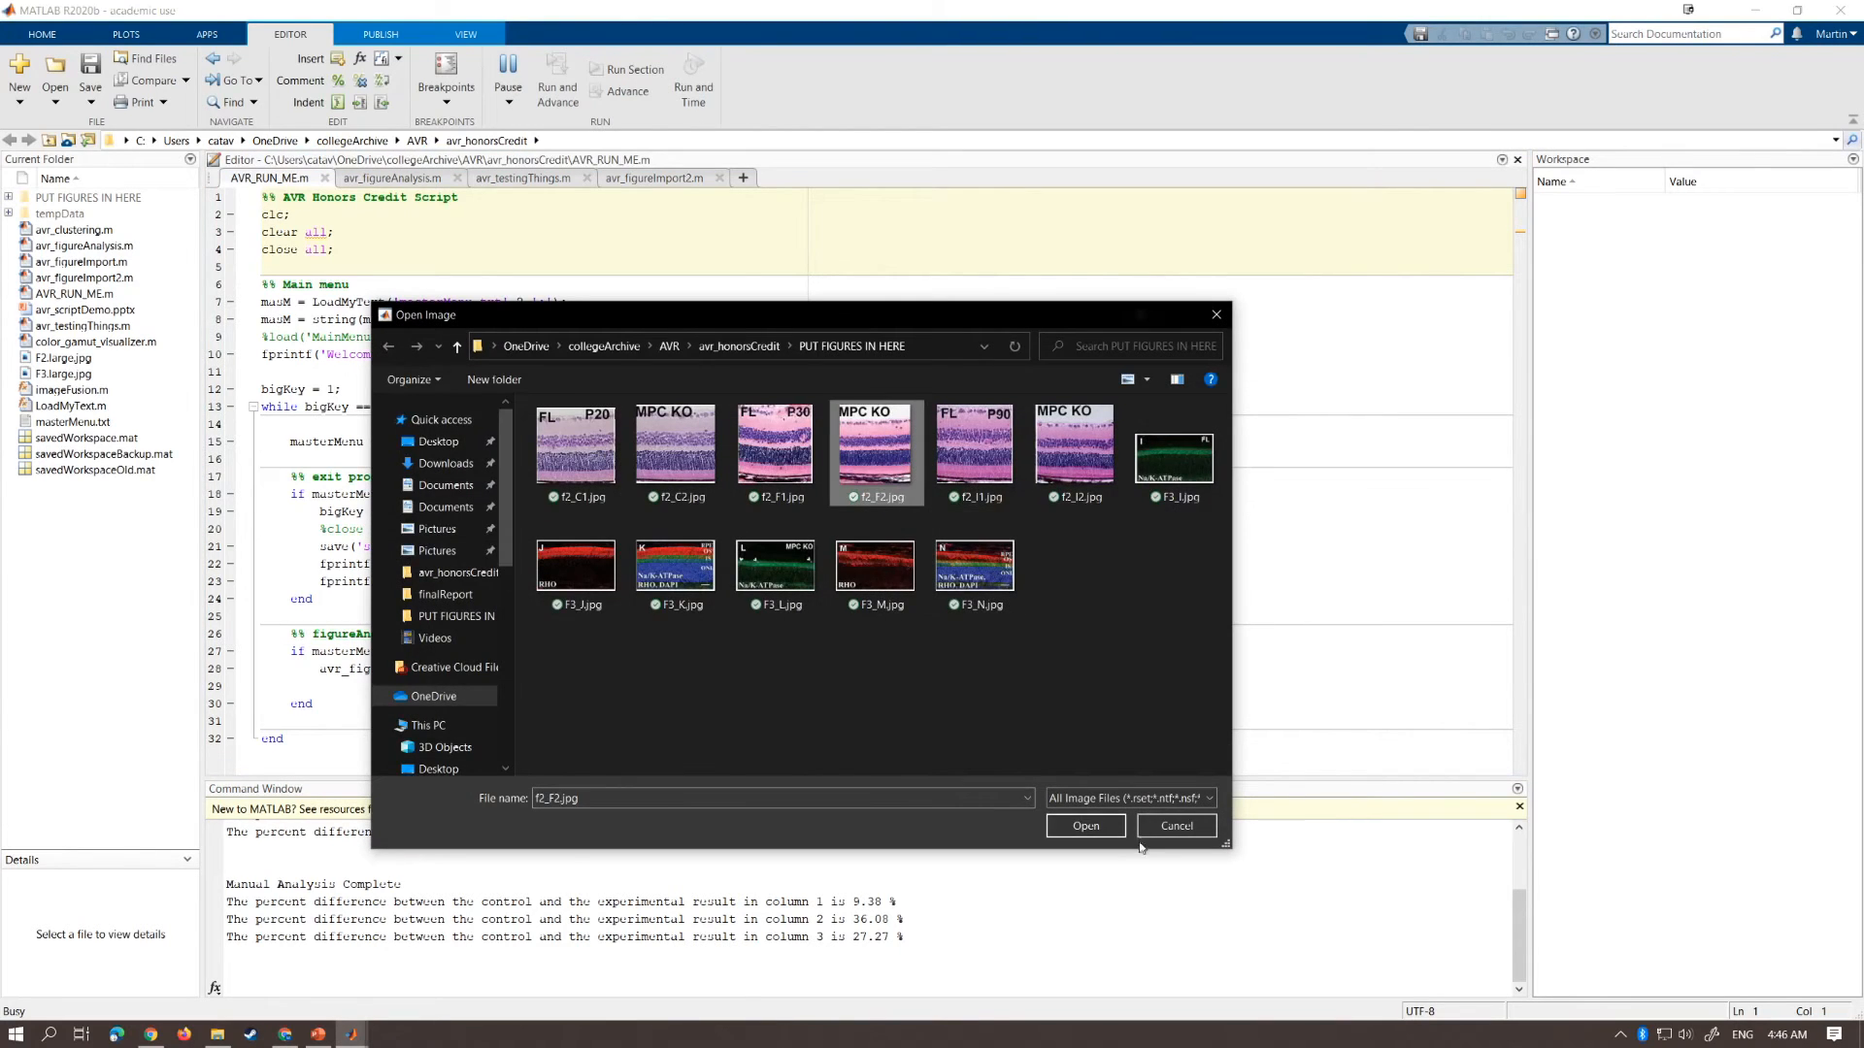
{"action": "left_click", "coordinate": [1084, 826]}
{"action": "left_click", "coordinate": [973, 445]}
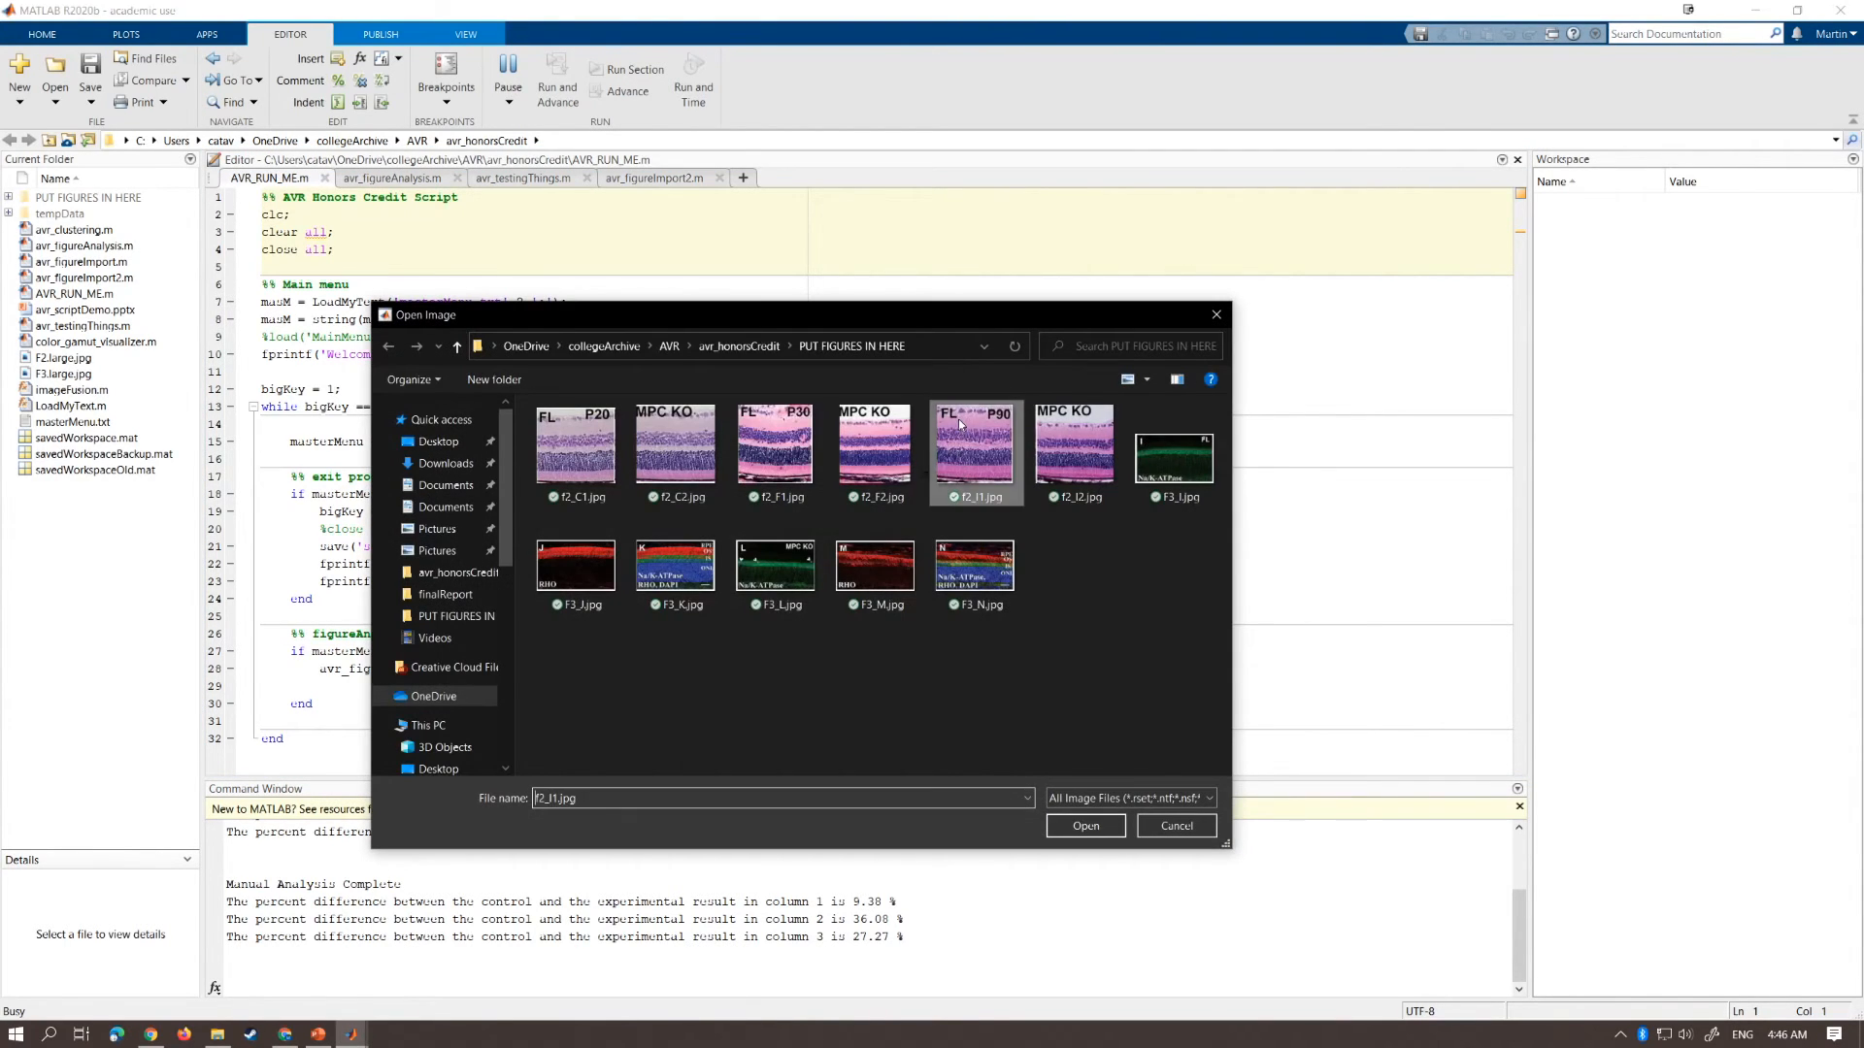
{"action": "left_click", "coordinate": [1084, 826]}
{"action": "left_click", "coordinate": [1075, 446]}
{"action": "left_click", "coordinate": [1084, 827]}
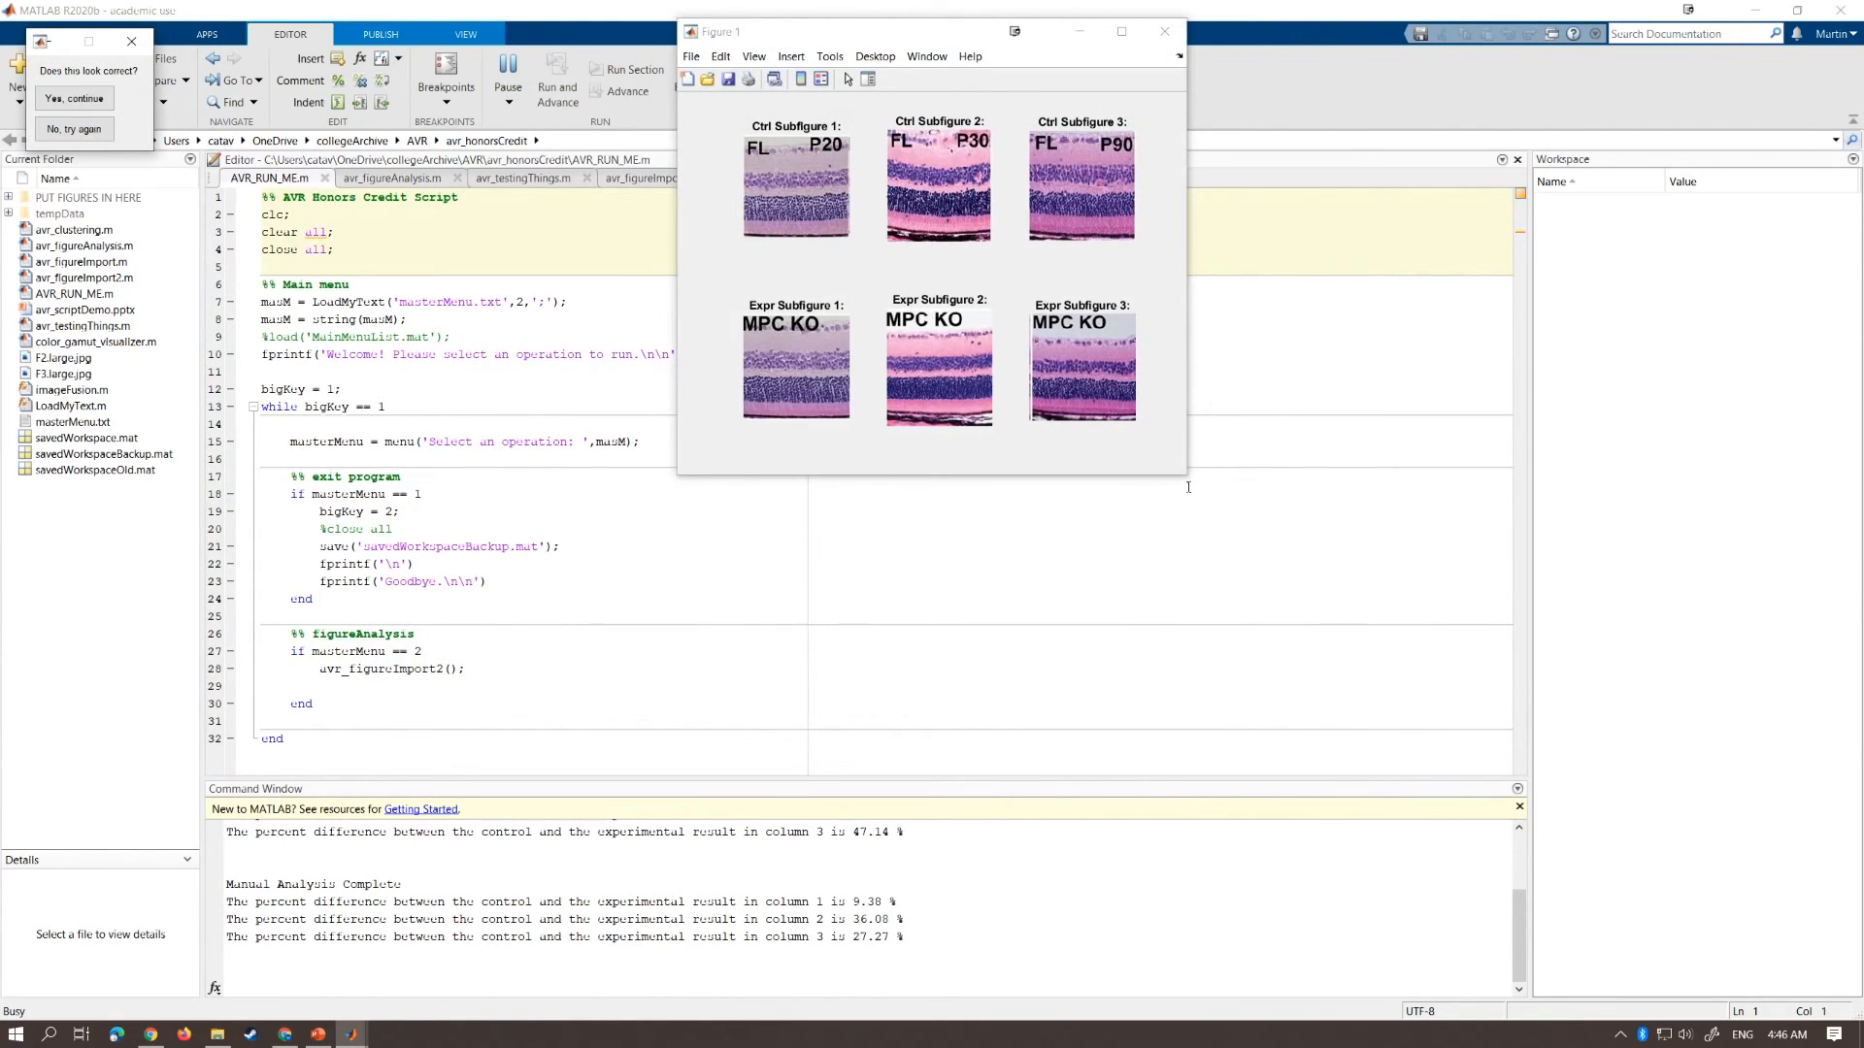
Enlarge the imported figure to confirm its arrangement, and remove the black text from the subfigures
{"action": "left_click_drag", "start_coordinate": [1185, 476], "coordinate": [1339, 629]}
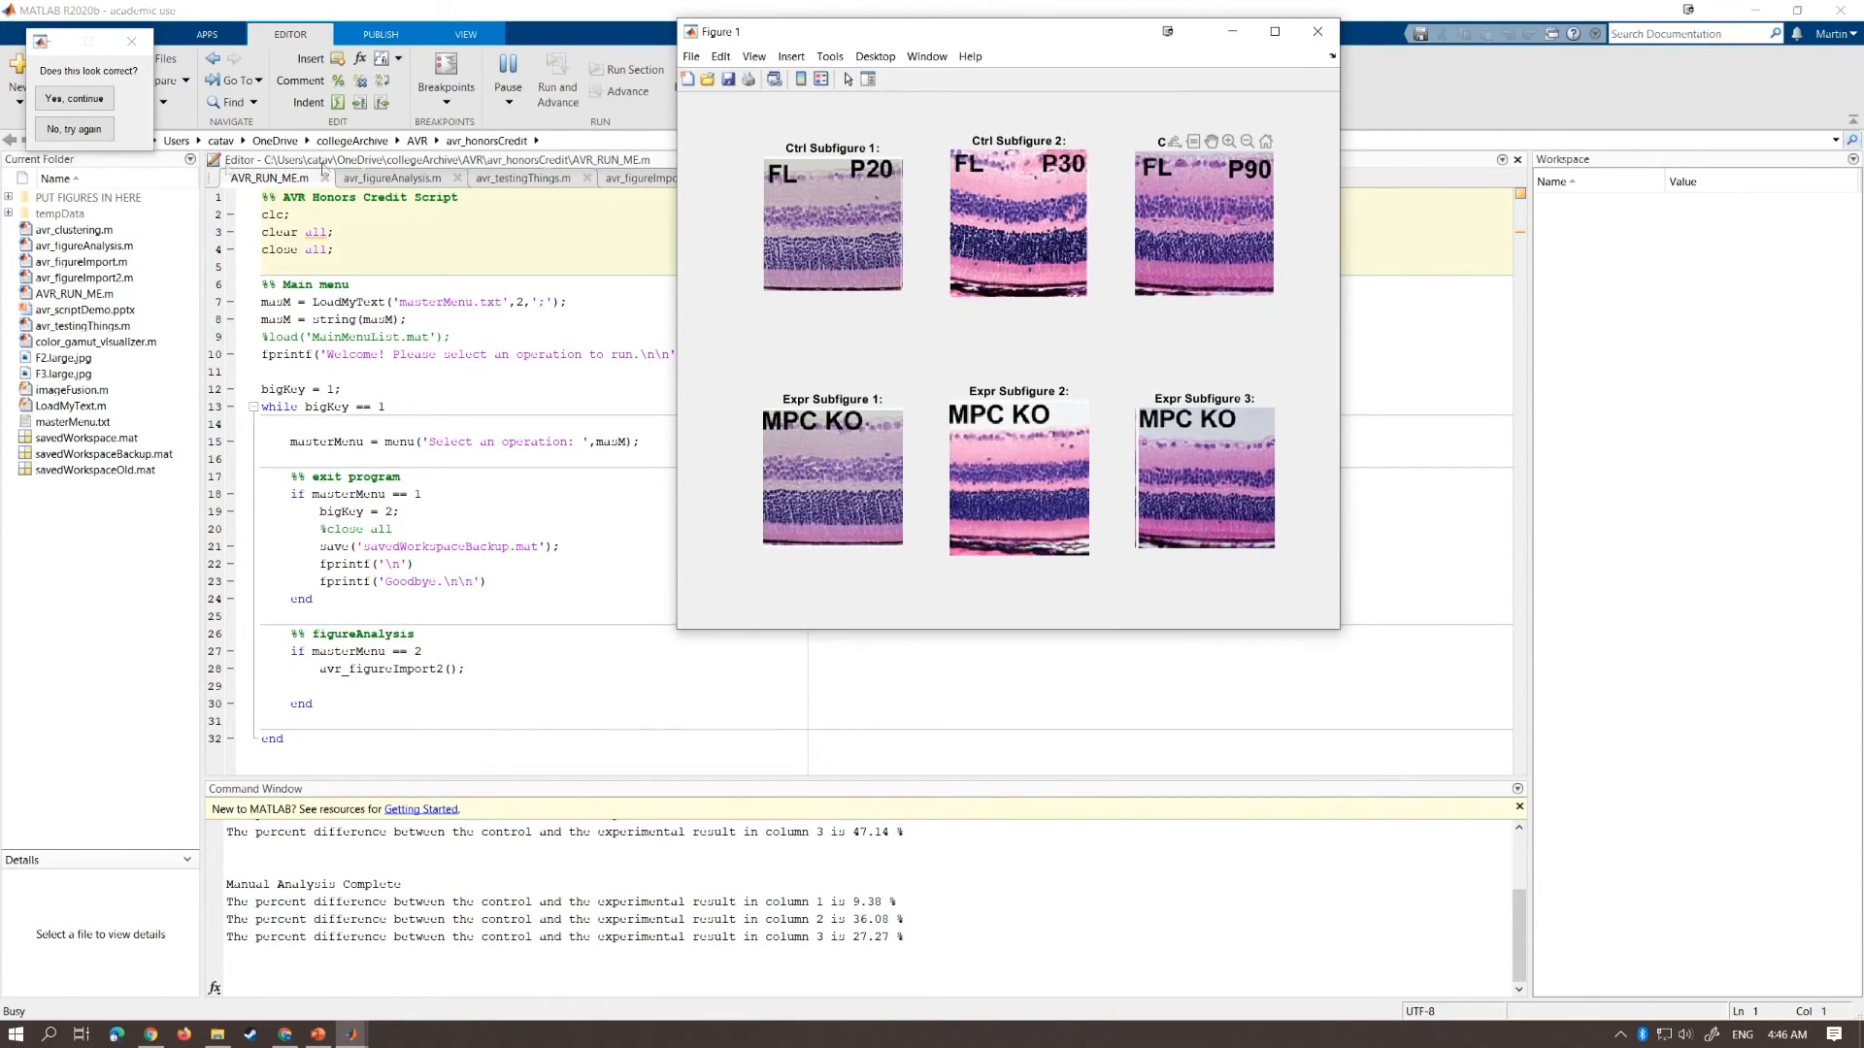
{"action": "left_click", "coordinate": [86, 99]}
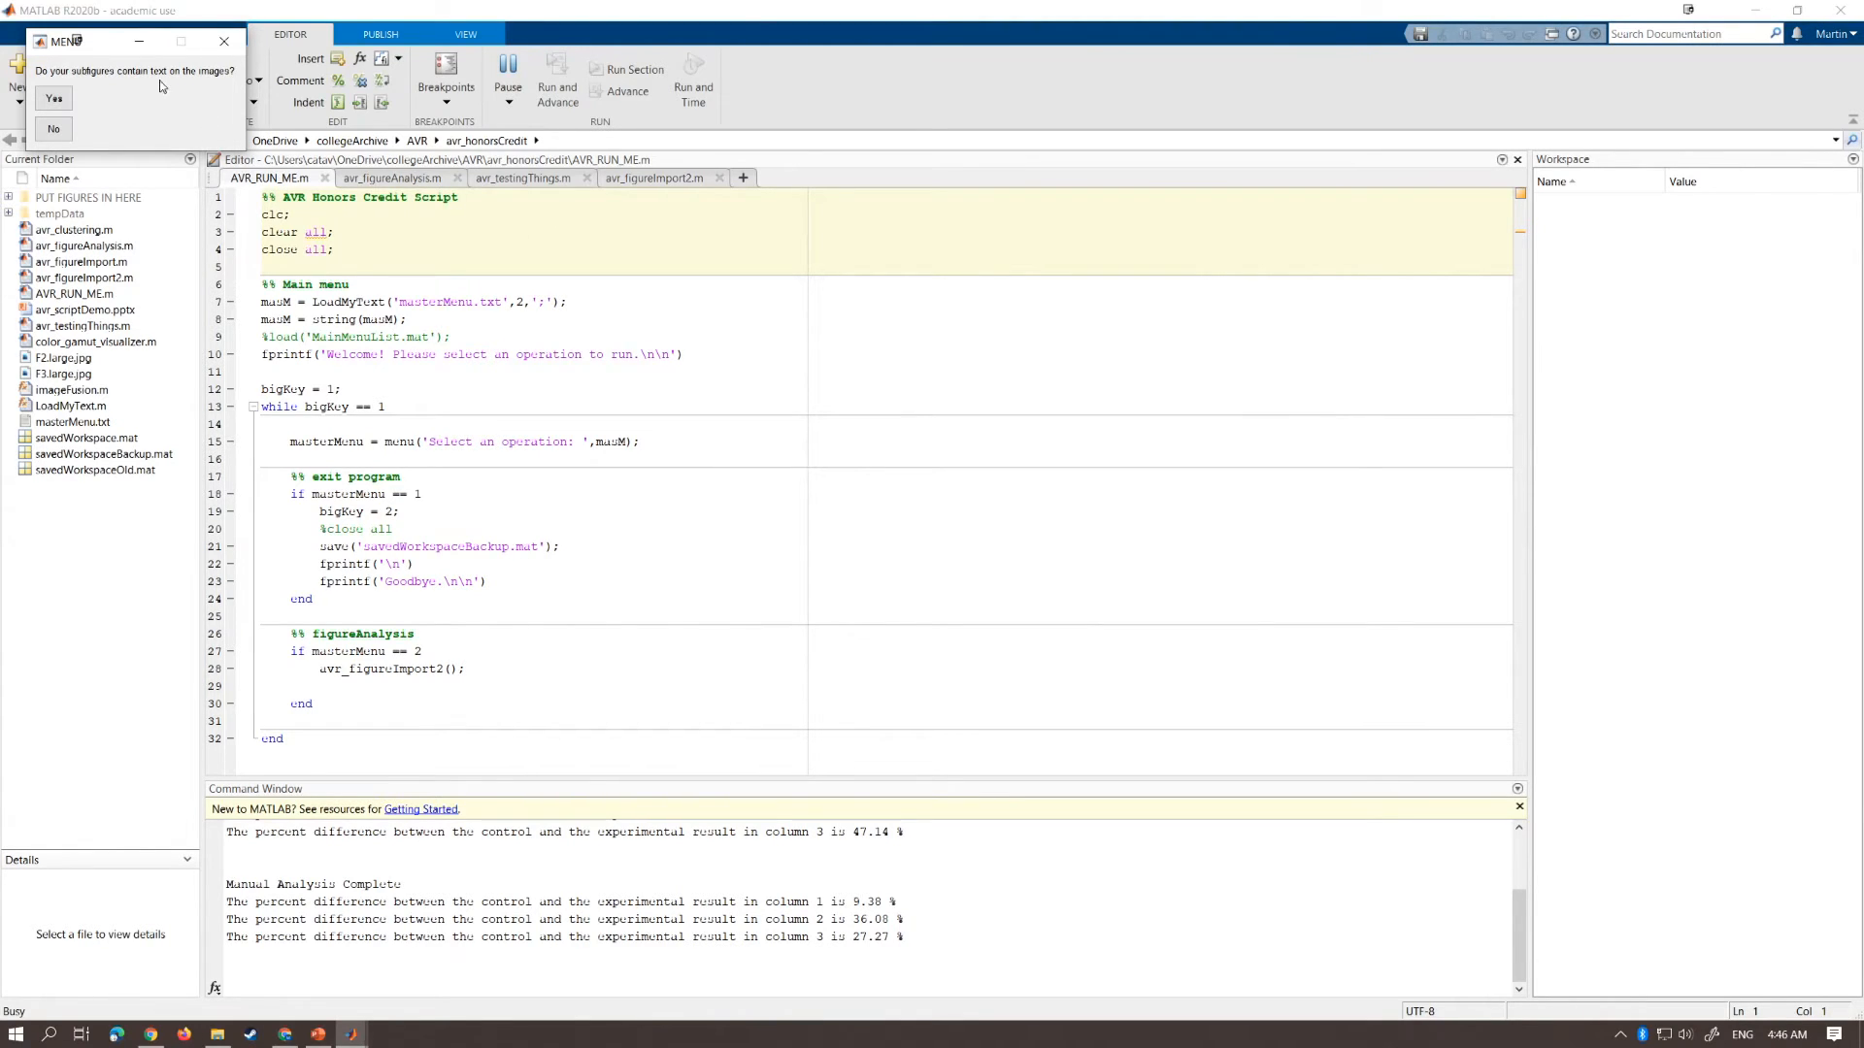
{"action": "left_click", "coordinate": [56, 97]}
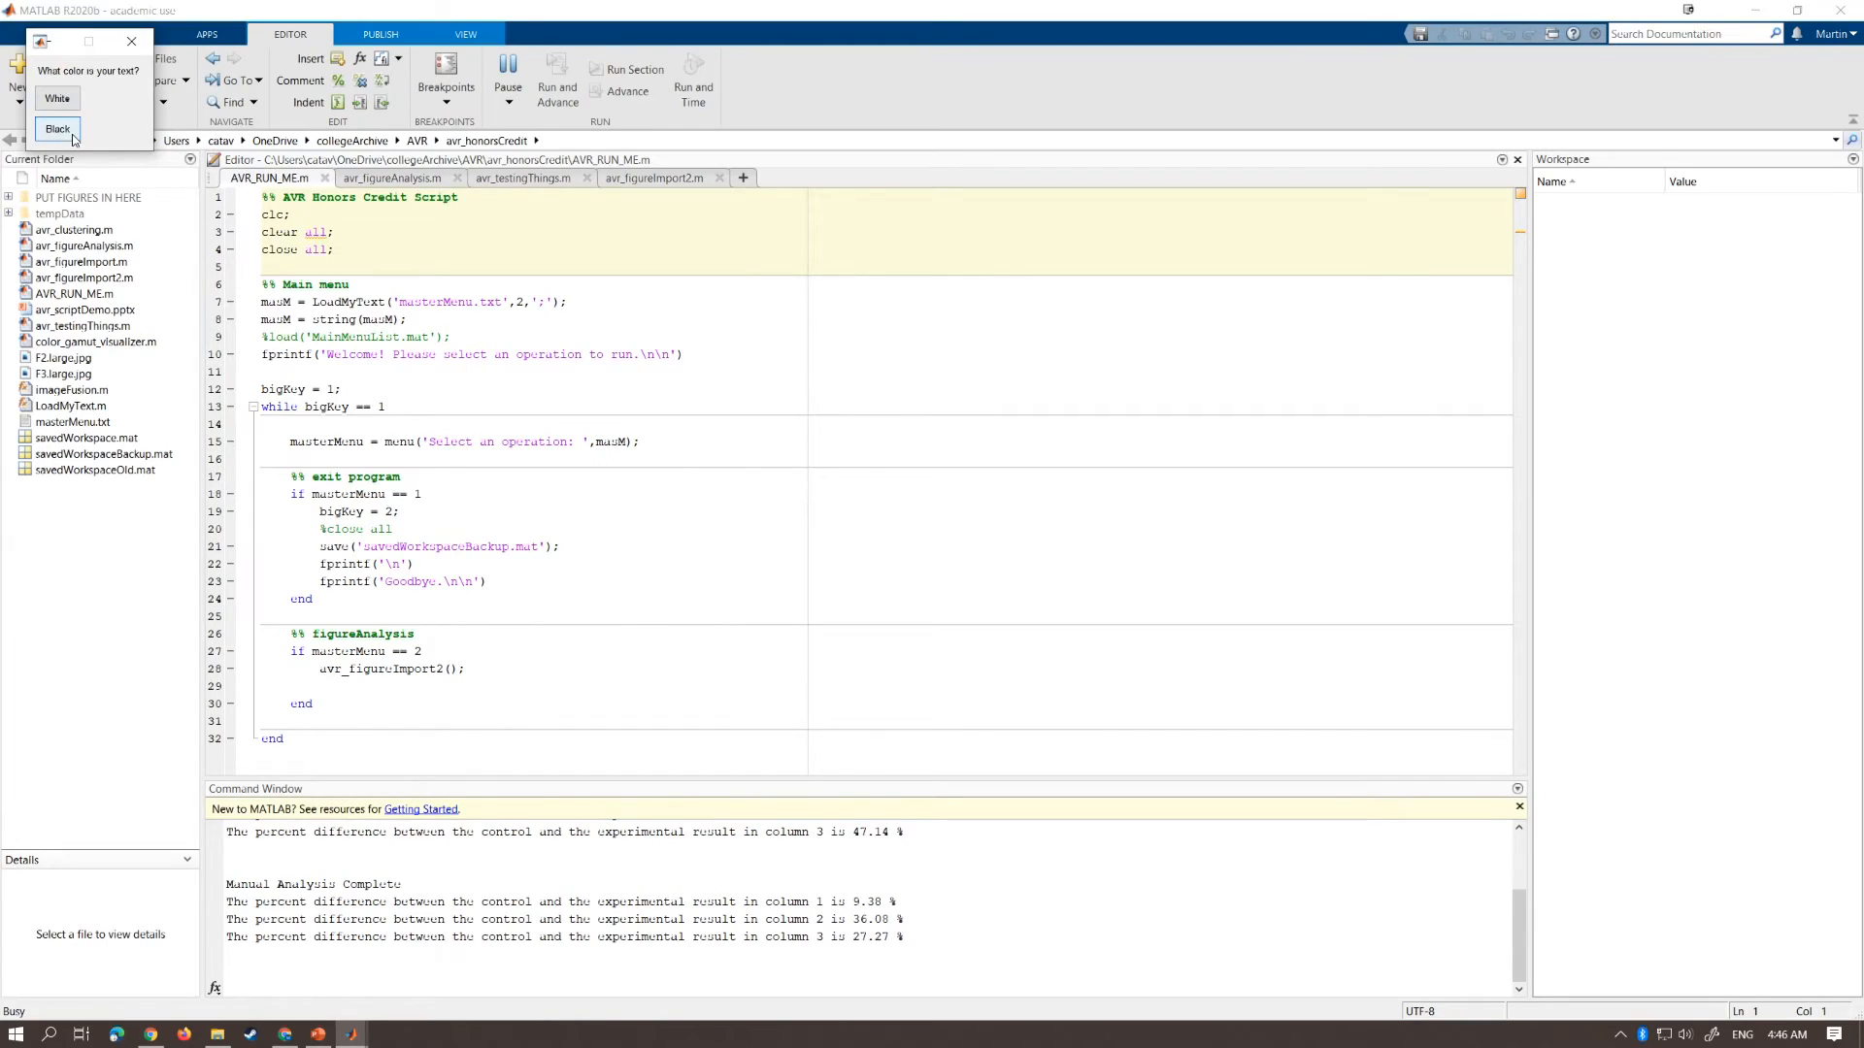
{"action": "left_click", "coordinate": [72, 136]}
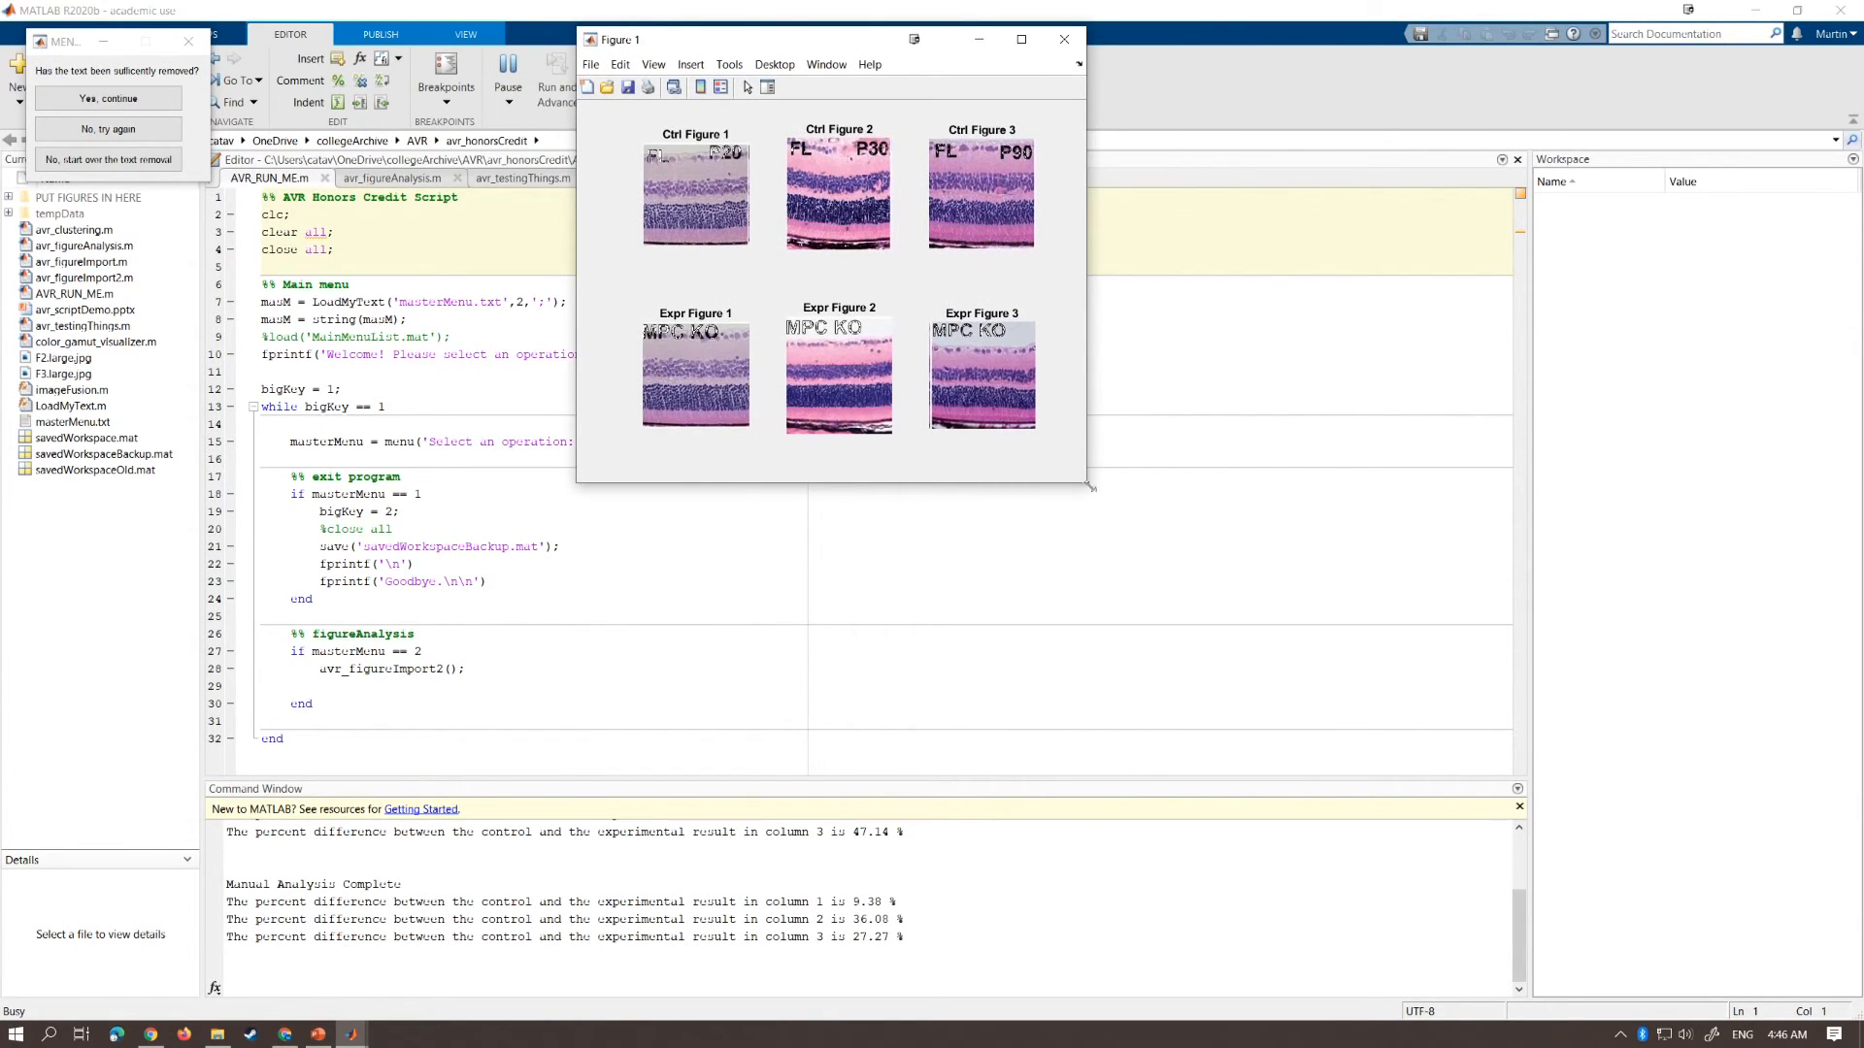
Check the text removal in the enlarged figure and try it again with a threshold RGB value of 2
{"action": "left_click_drag", "start_coordinate": [1088, 487], "coordinate": [1391, 756]}
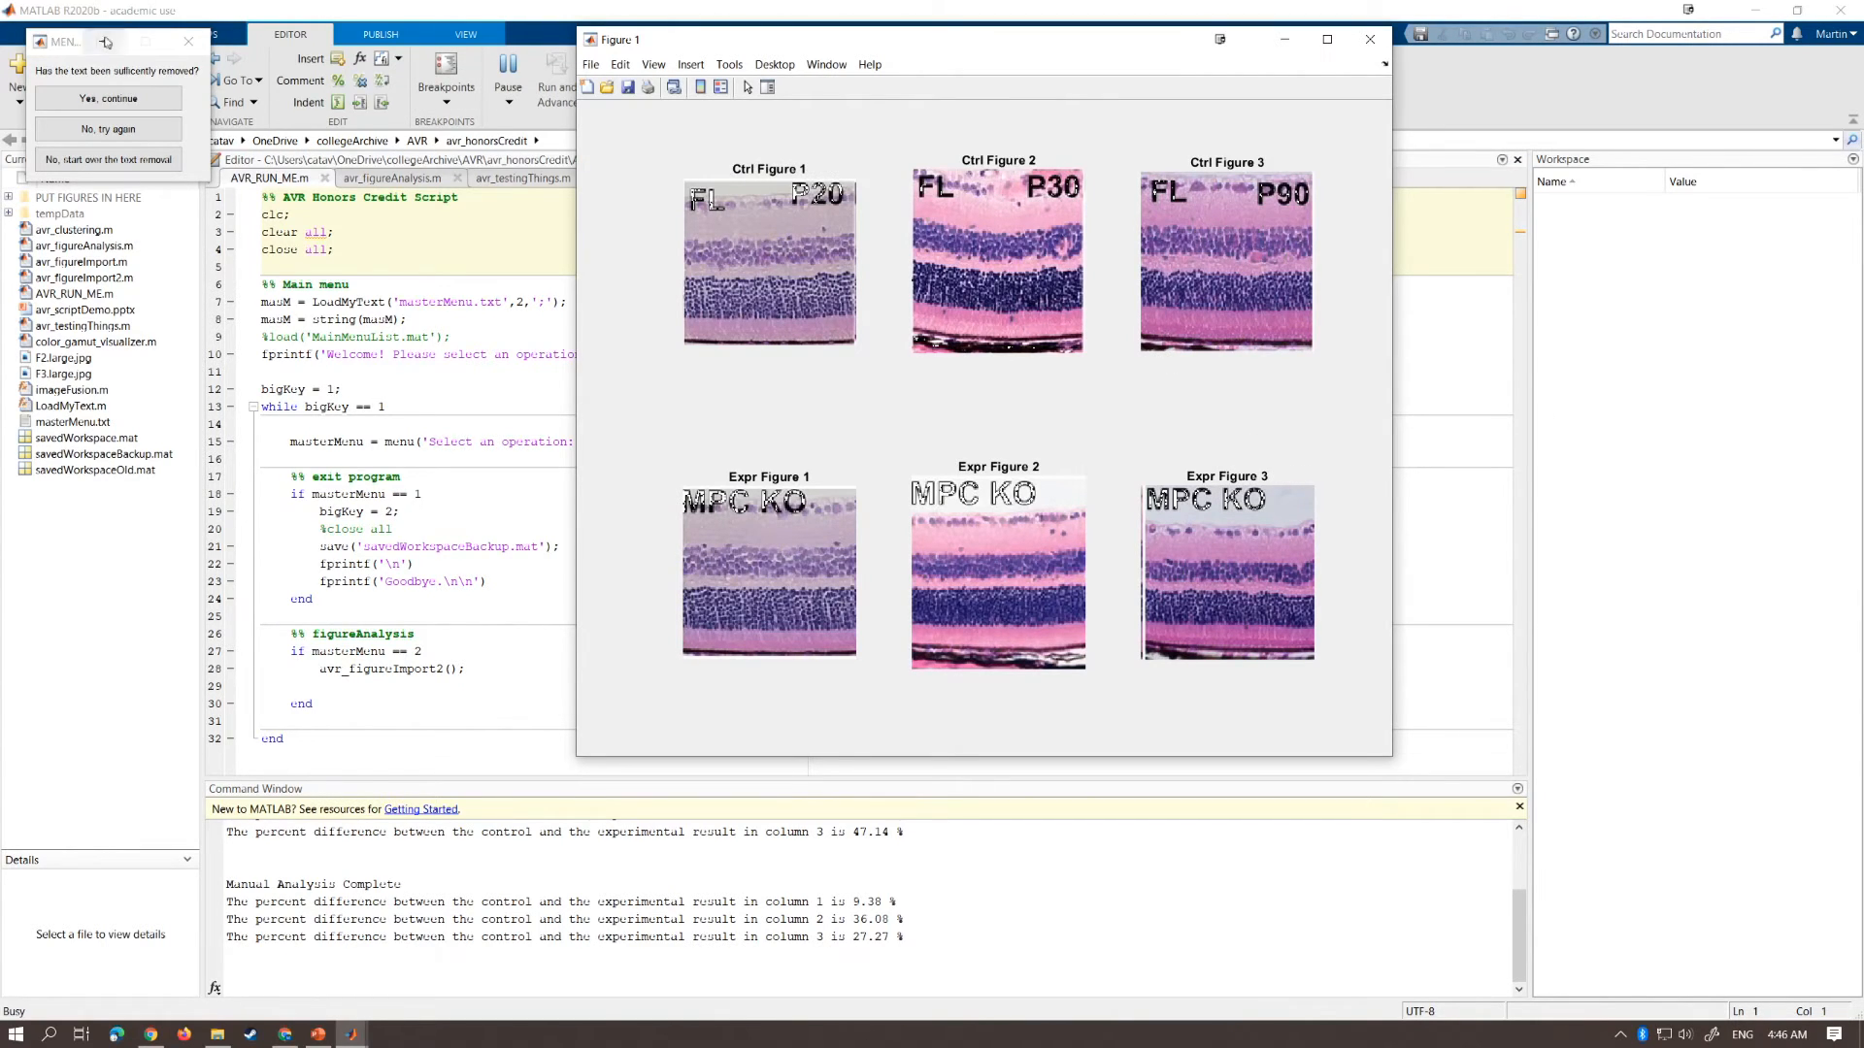
{"action": "left_click_drag", "start_coordinate": [75, 46], "coordinate": [437, 260]}
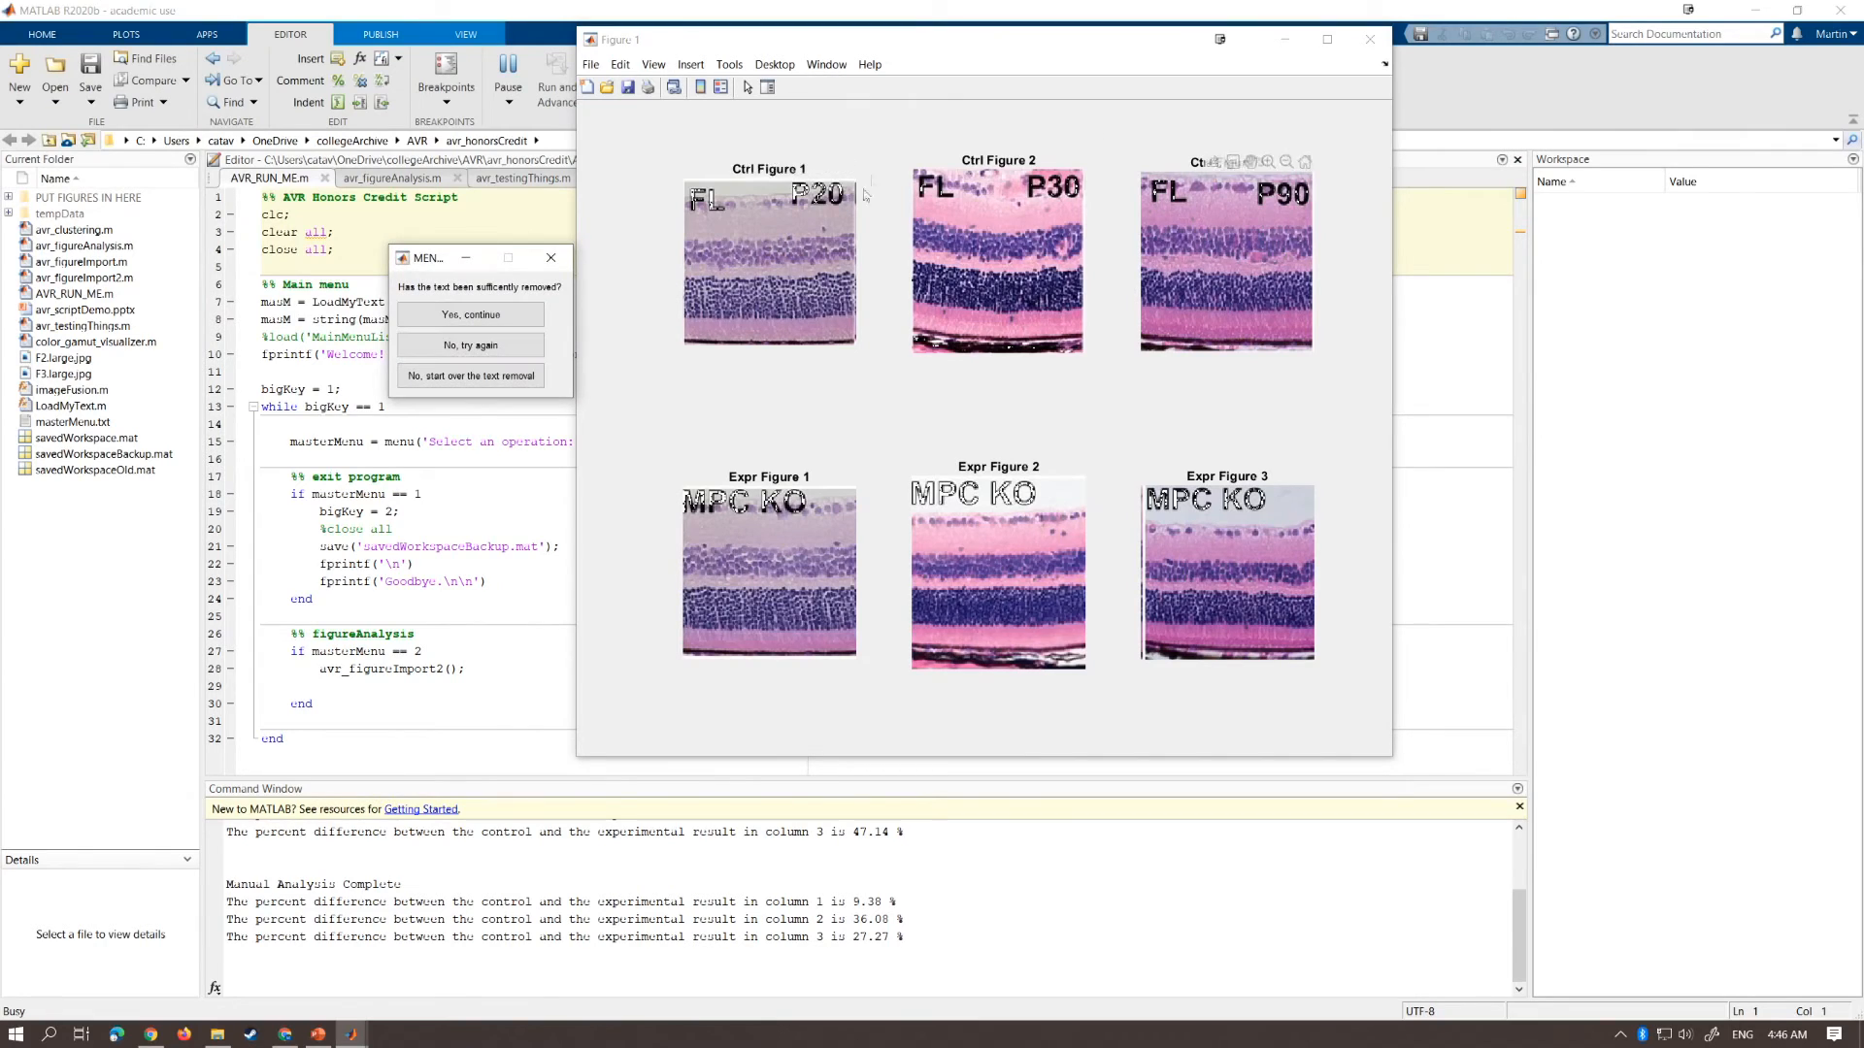
{"action": "left_click", "coordinate": [498, 354]}
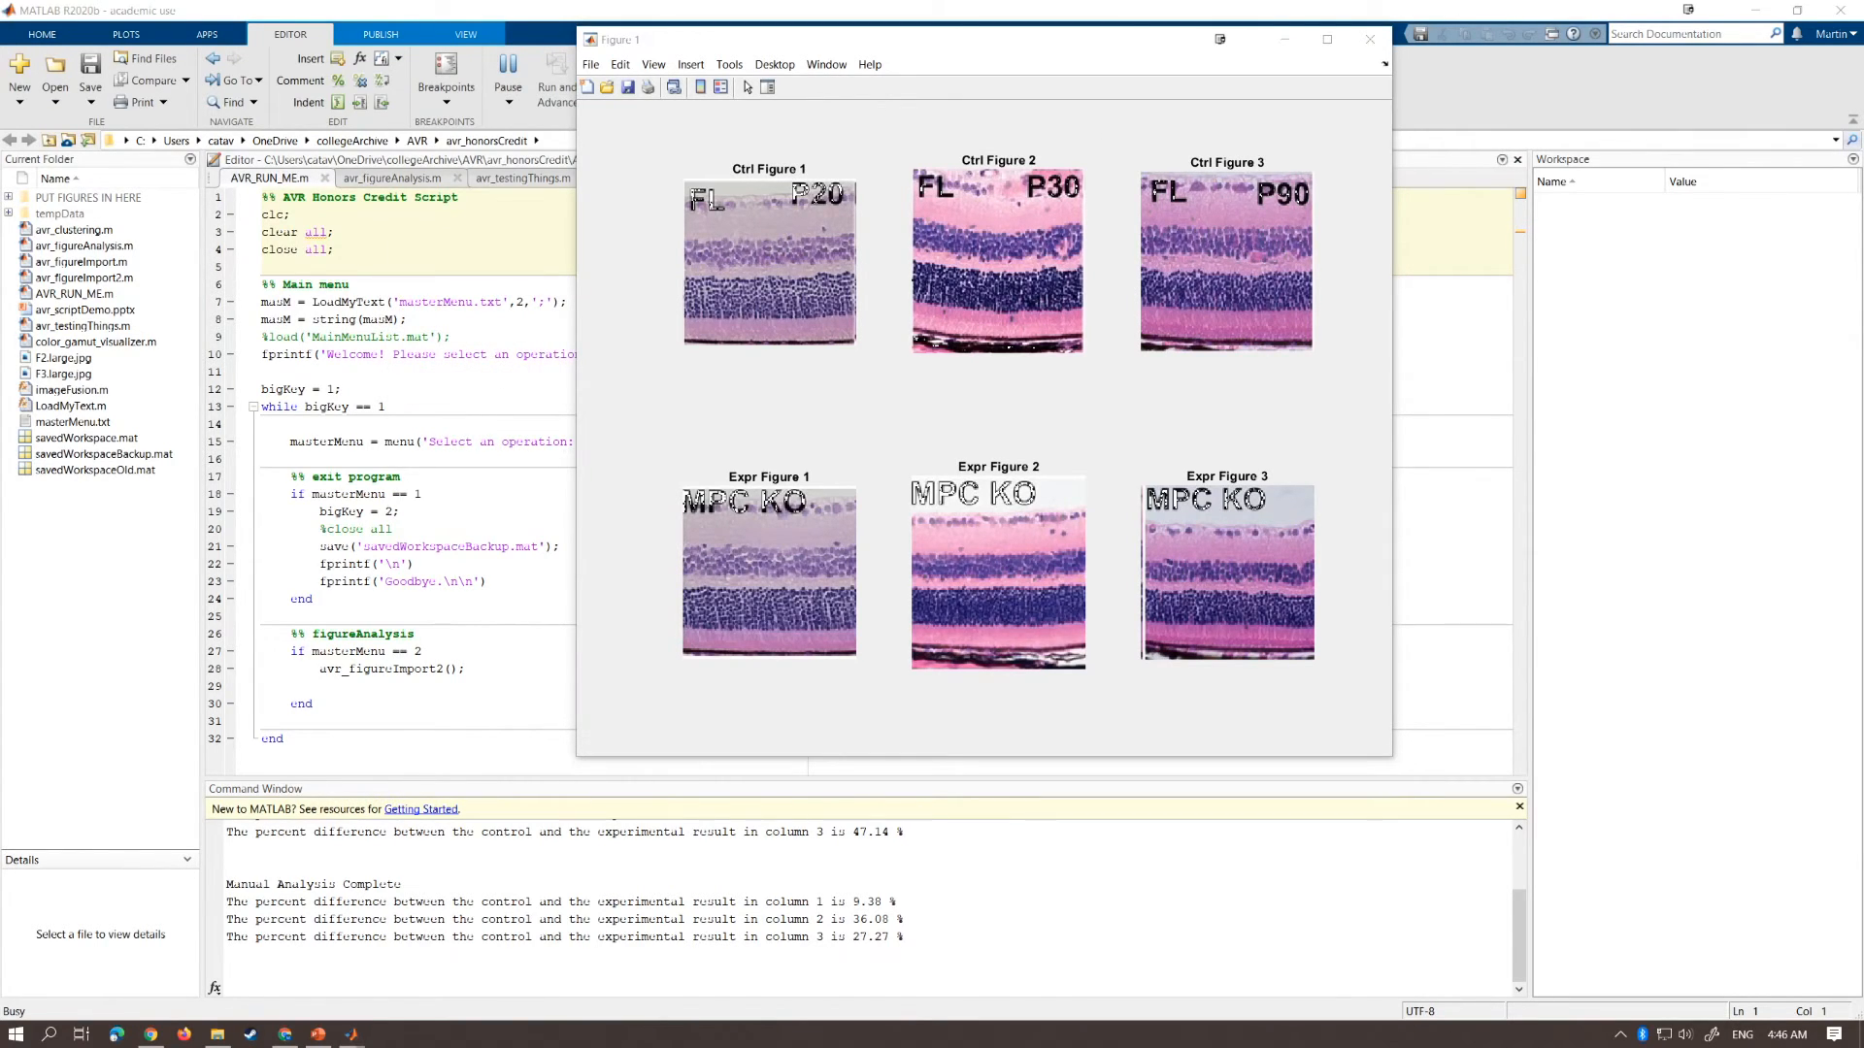
{"action": "left_click_drag", "start_coordinate": [765, 370], "coordinate": [494, 393]}
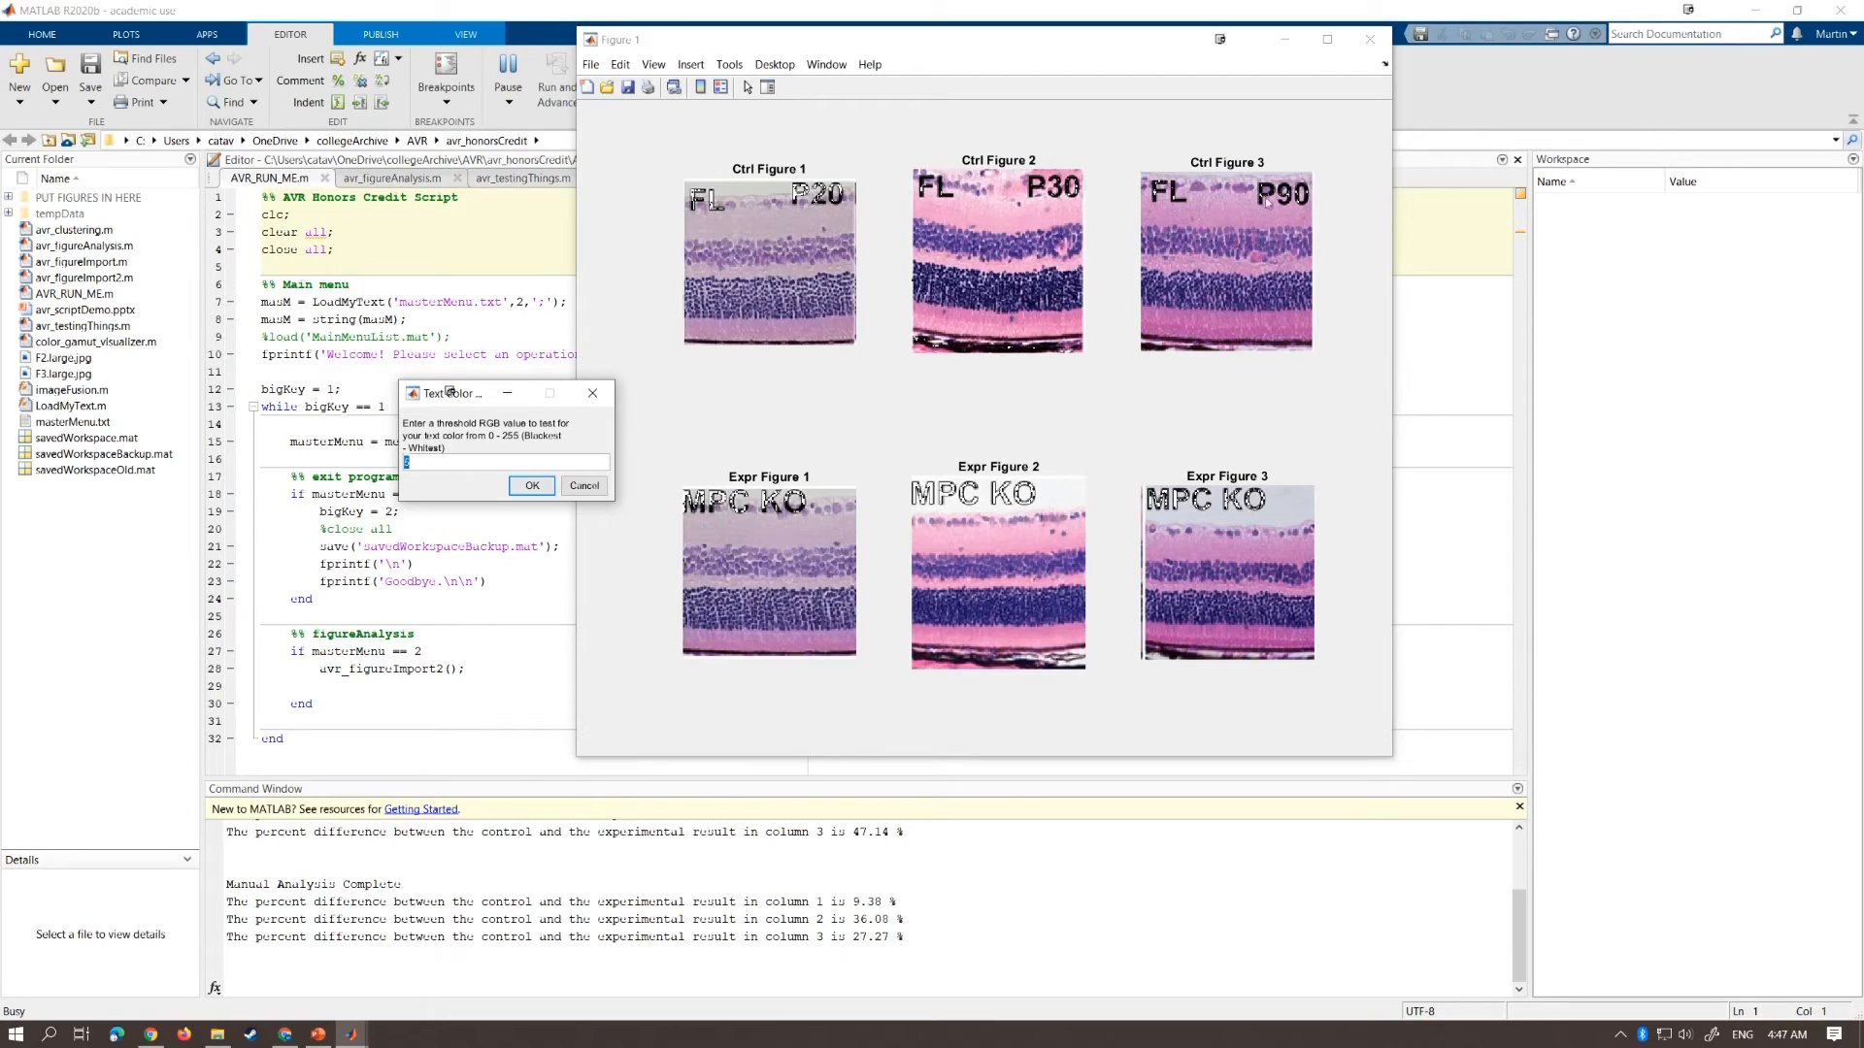
{"action": "left_click", "coordinate": [420, 463]}
{"action": "type", "text": "2"}
{"action": "left_click", "coordinate": [532, 487]}
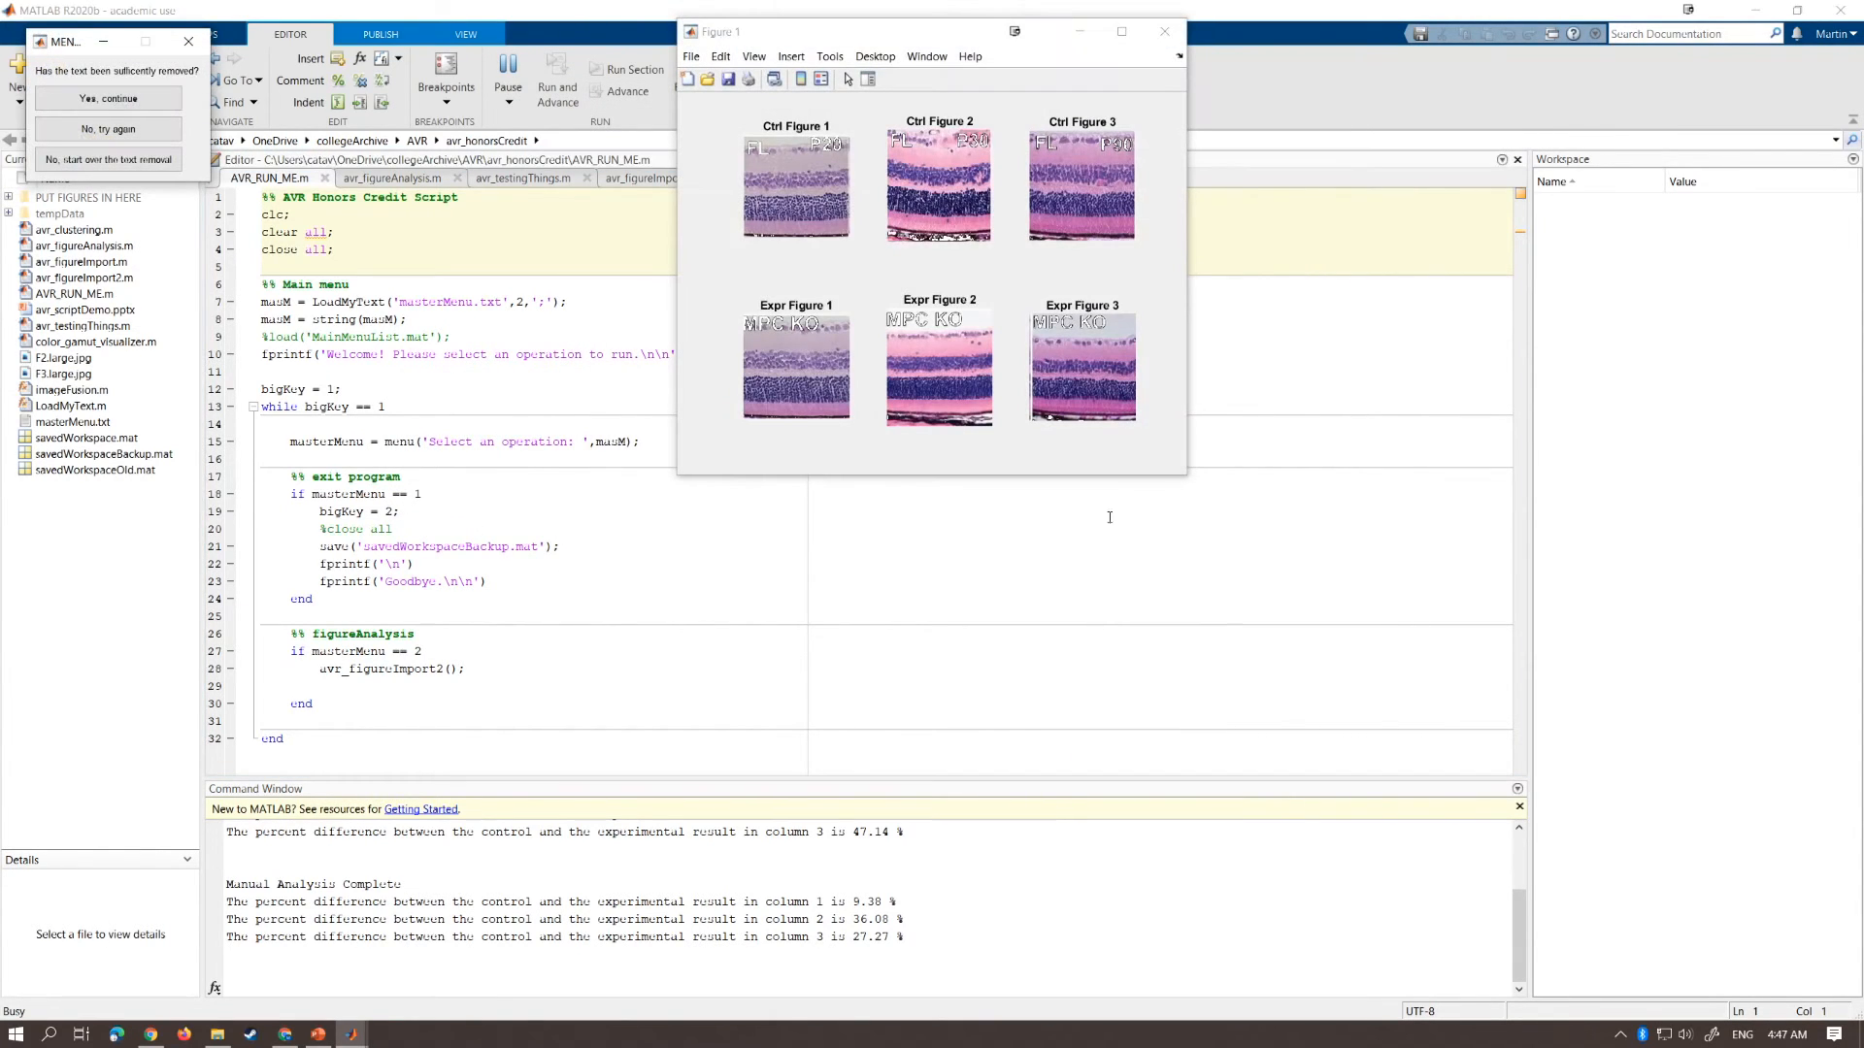
Enlarge and reposition the new text removal figure to inspect it, and accept the removal as sufficient
{"action": "left_click_drag", "start_coordinate": [1188, 478], "coordinate": [1563, 804]}
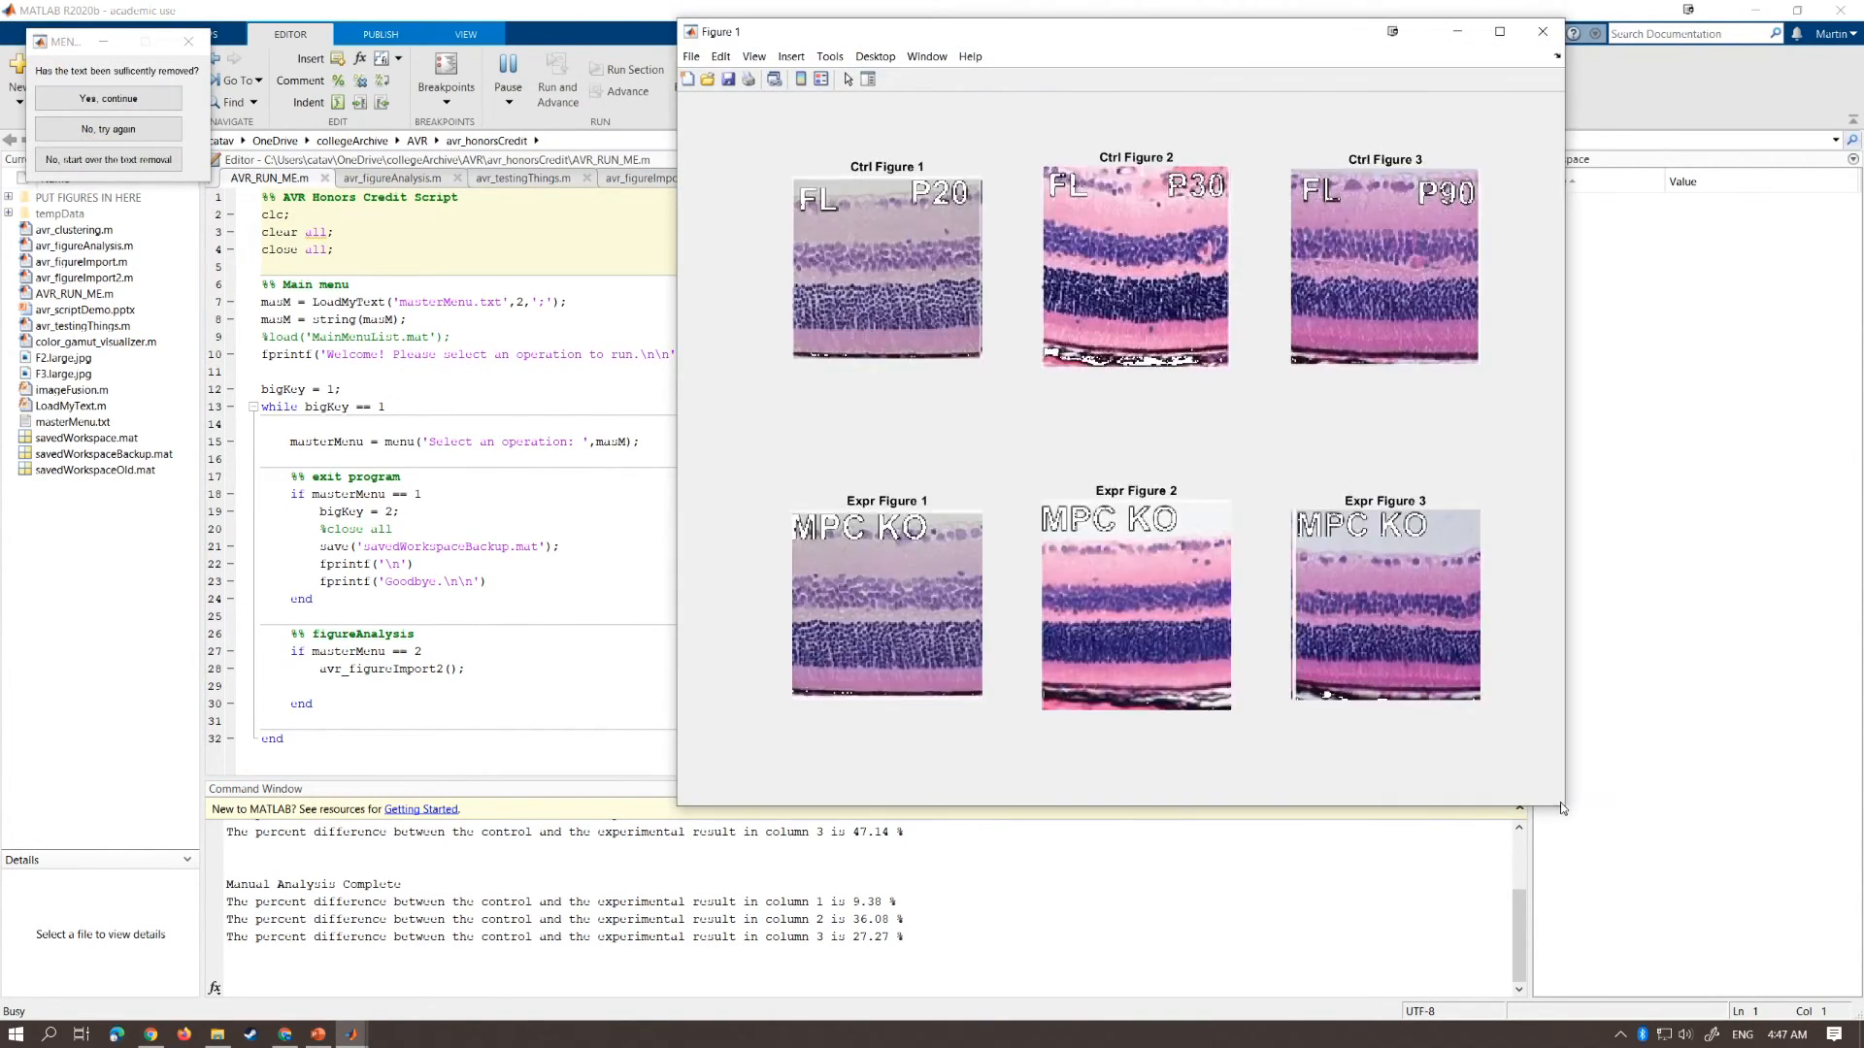
{"action": "left_click_drag", "start_coordinate": [1222, 37], "coordinate": [1026, 40]}
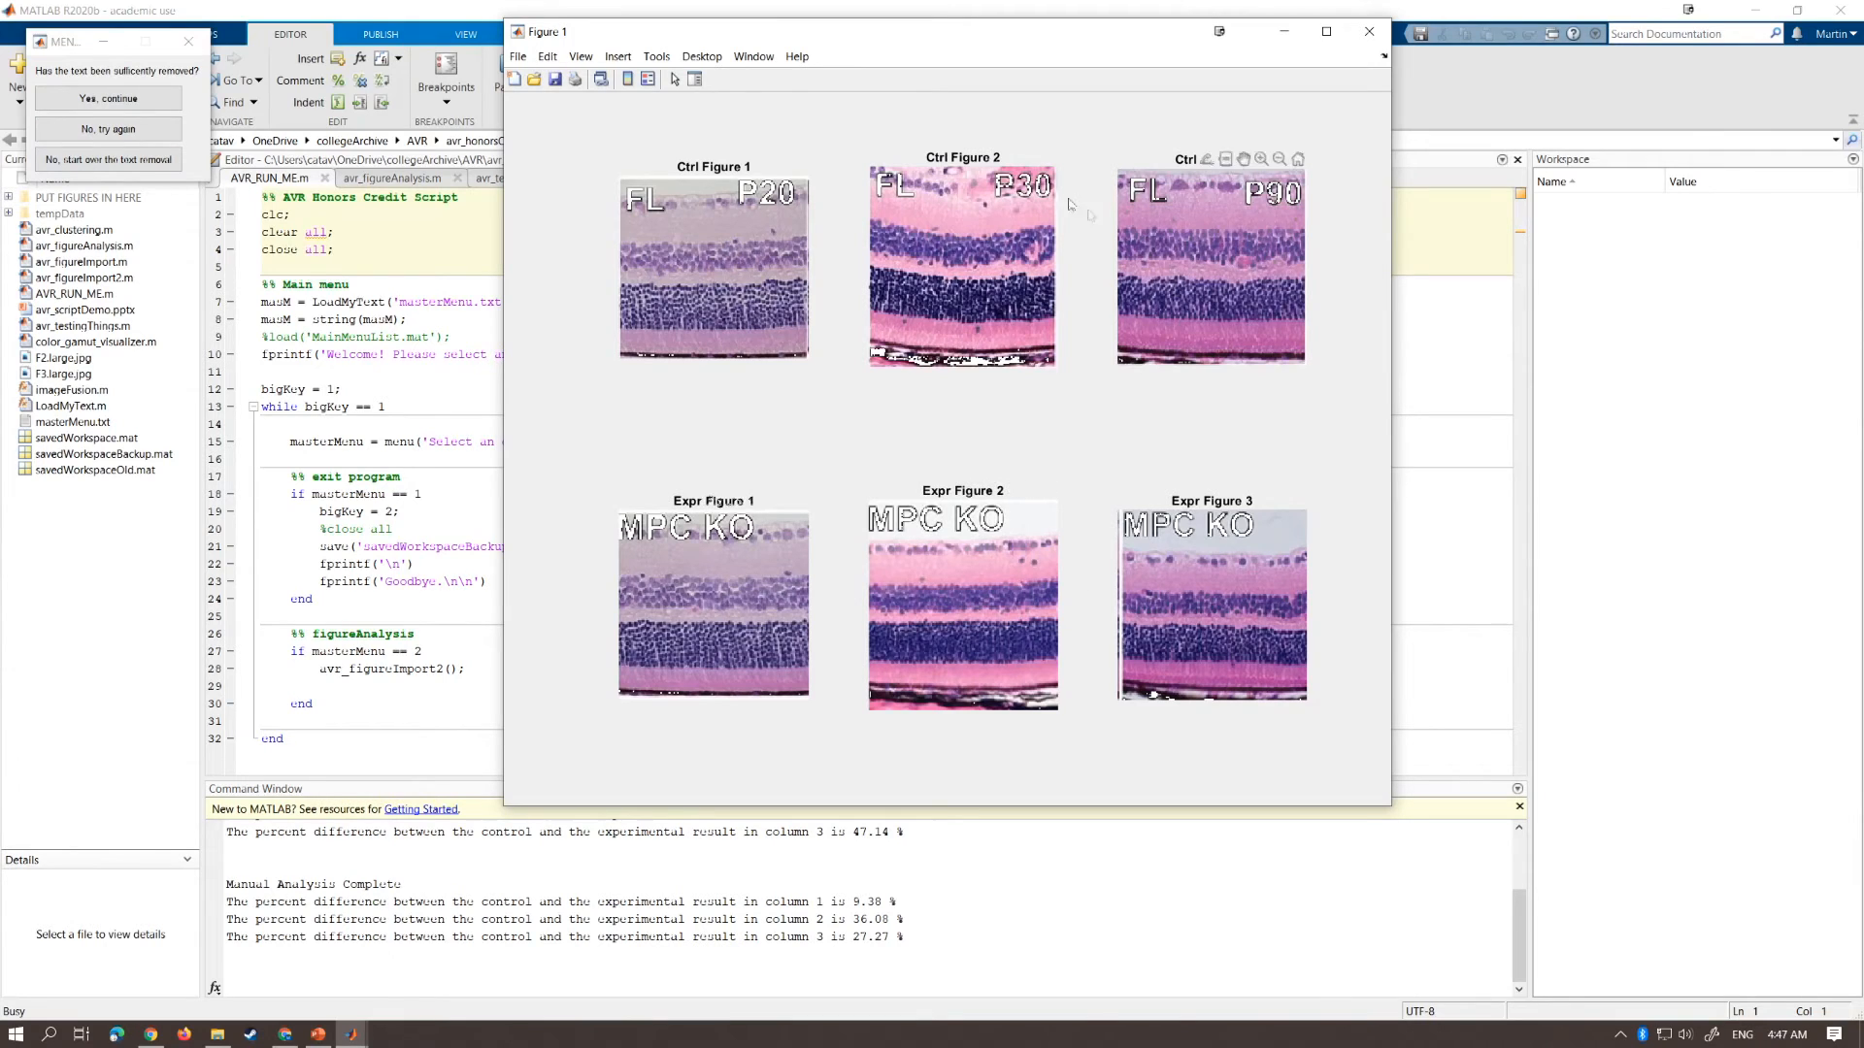
{"action": "left_click", "coordinate": [170, 106]}
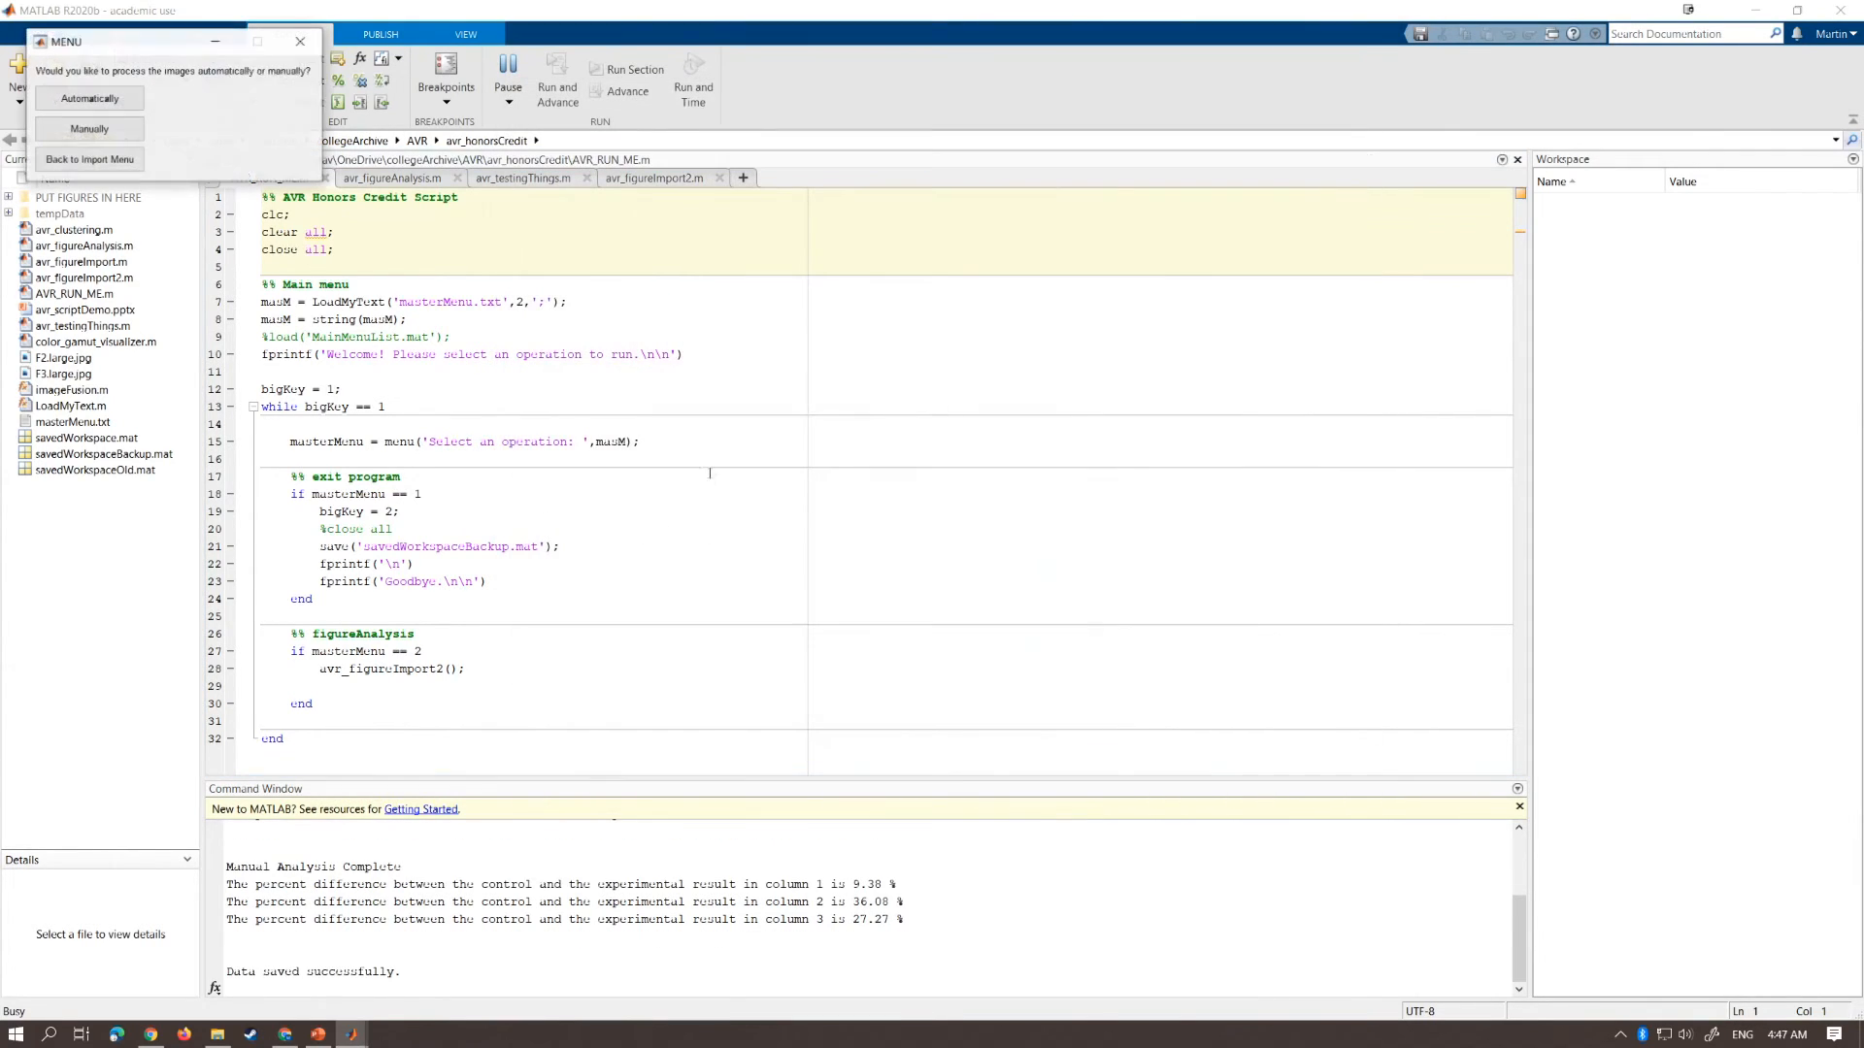
Process the images manually, selecting clusters 1 & 3 for control subfigure 1, clusters 2 & 3 for subfigure 2, and clusters 1 & 3 for subfigure 3
{"action": "left_click_drag", "start_coordinate": [142, 48], "coordinate": [266, 240]}
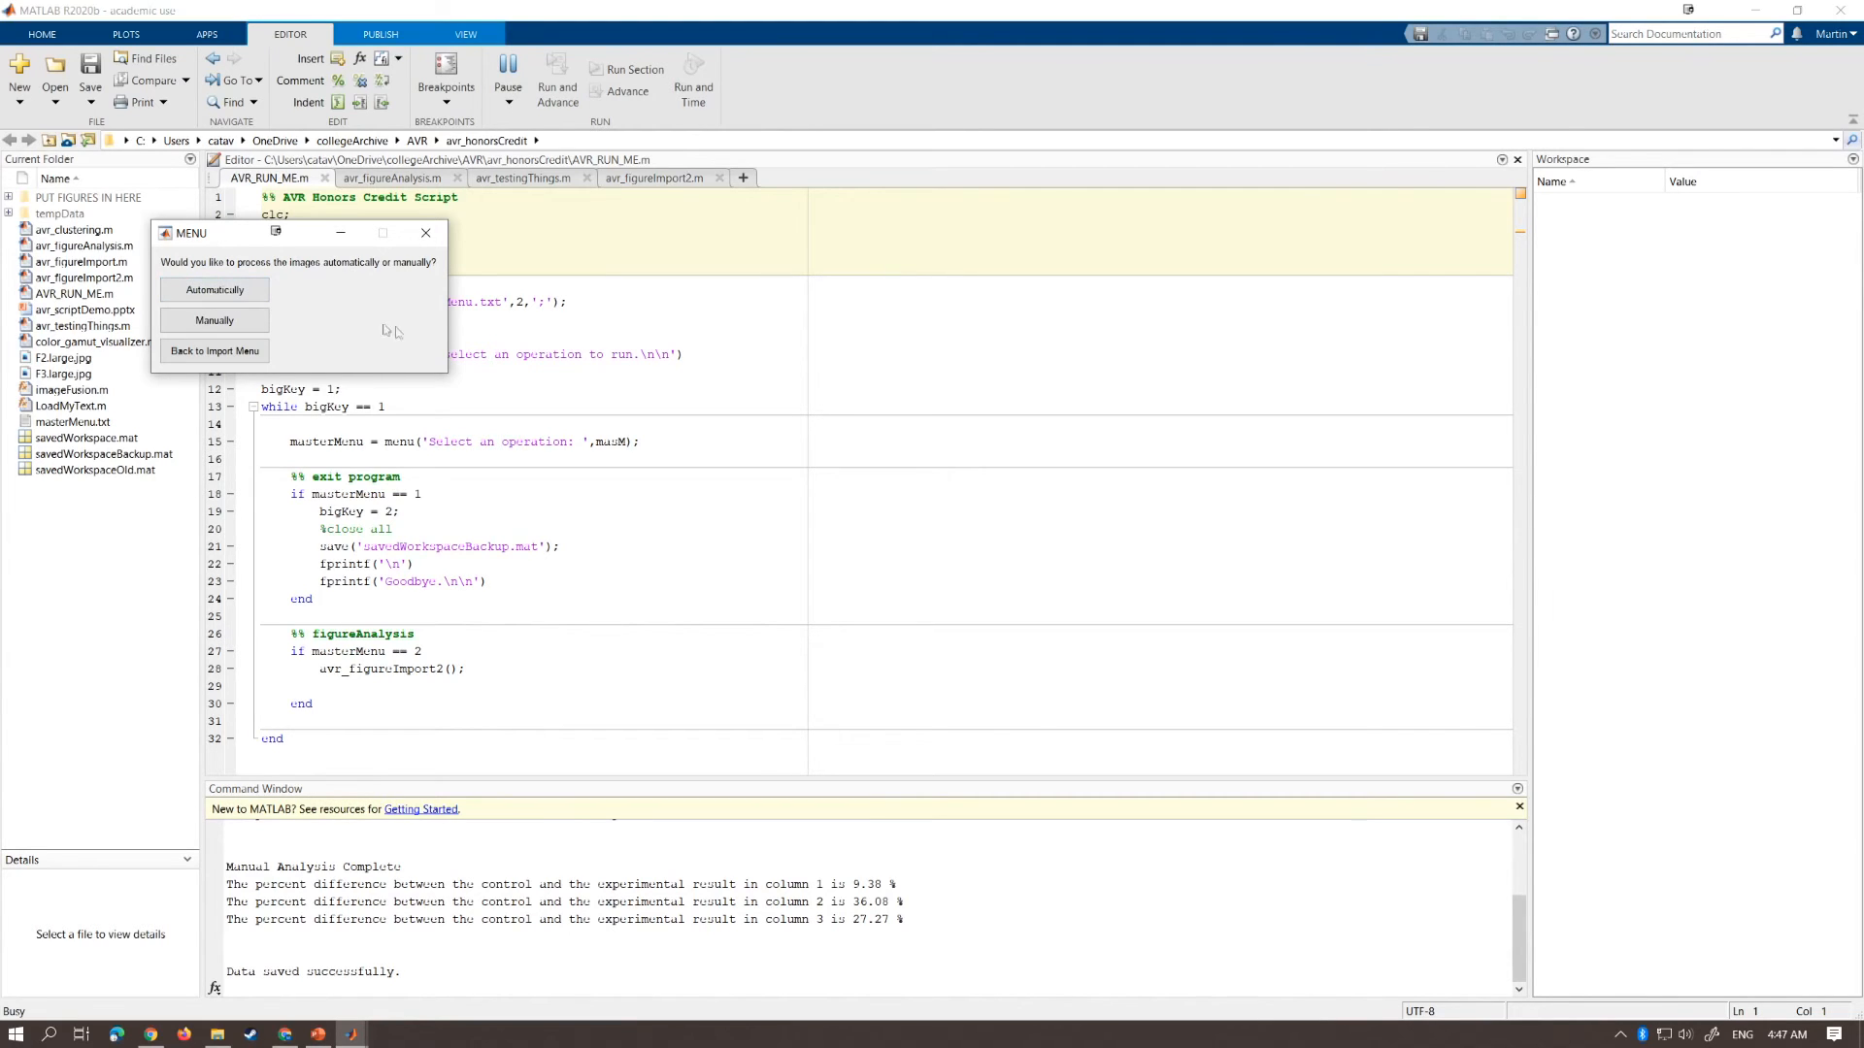
{"action": "left_click", "coordinate": [235, 323]}
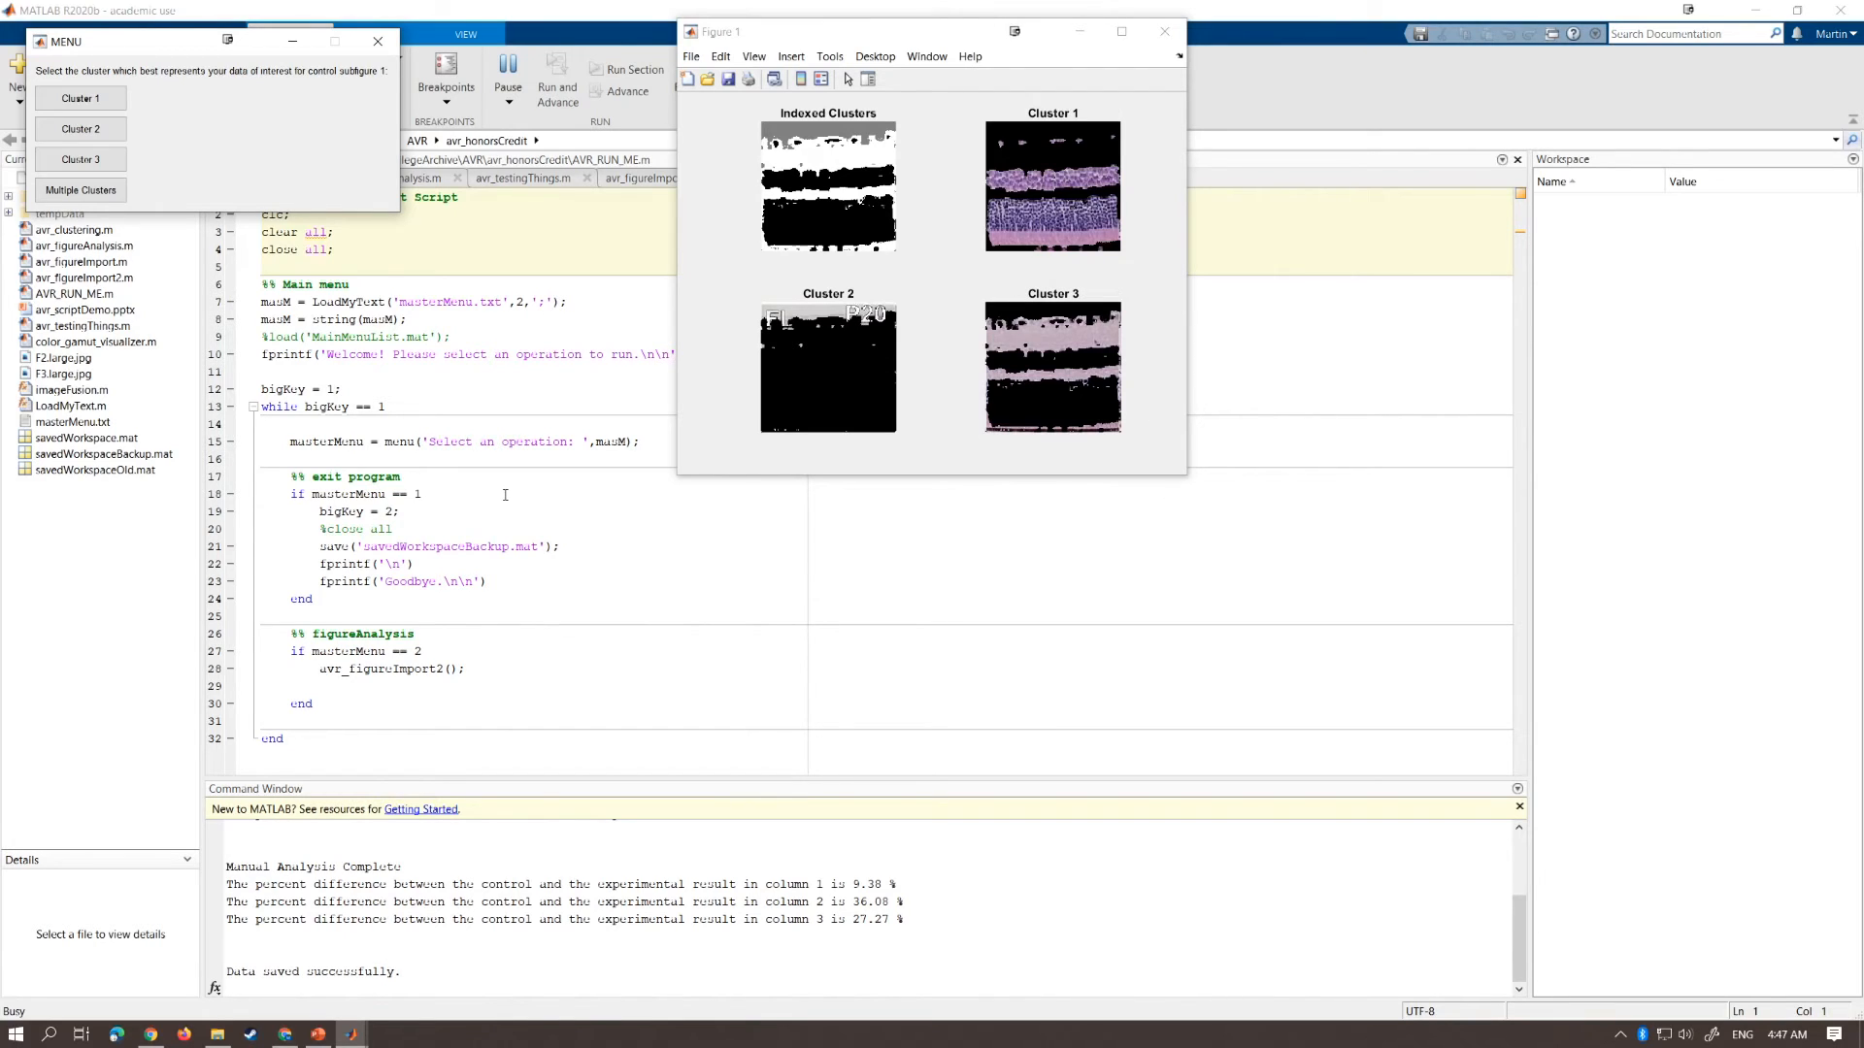
{"action": "left_click", "coordinate": [124, 199]}
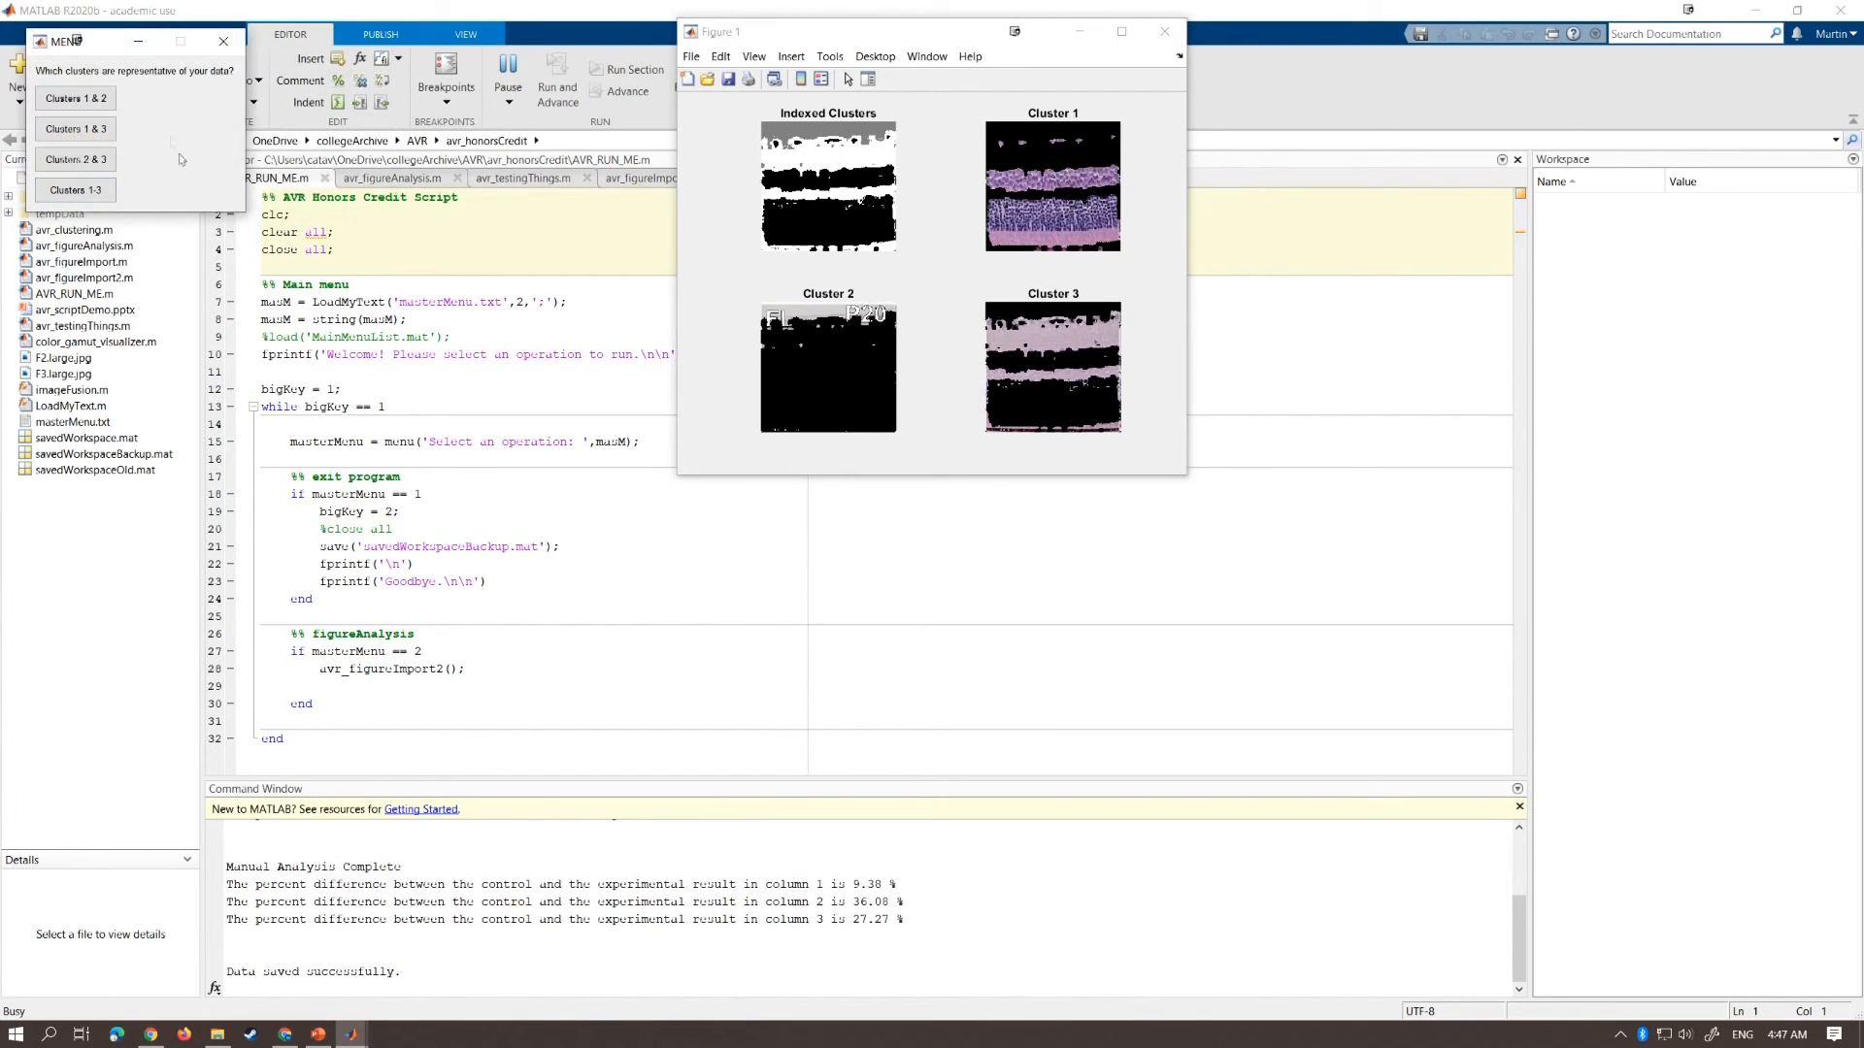
{"action": "left_click", "coordinate": [105, 128]}
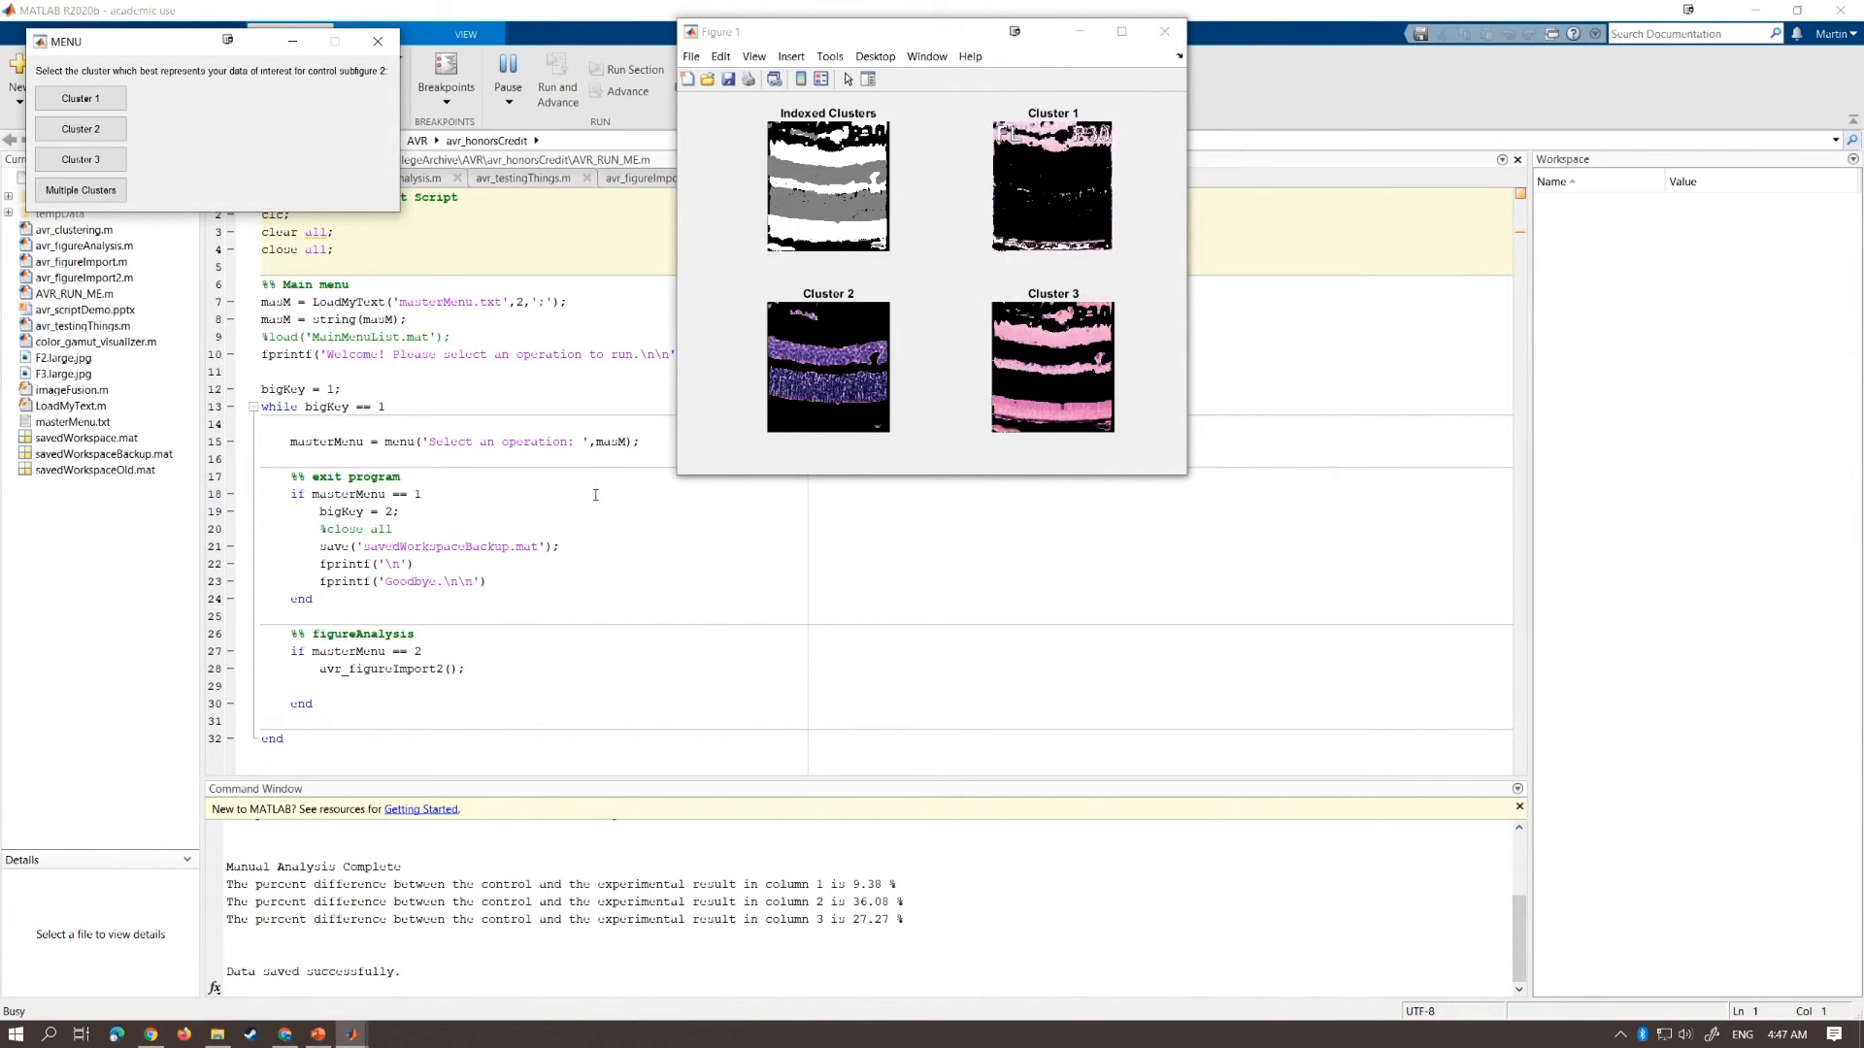
{"action": "left_click", "coordinate": [109, 193]}
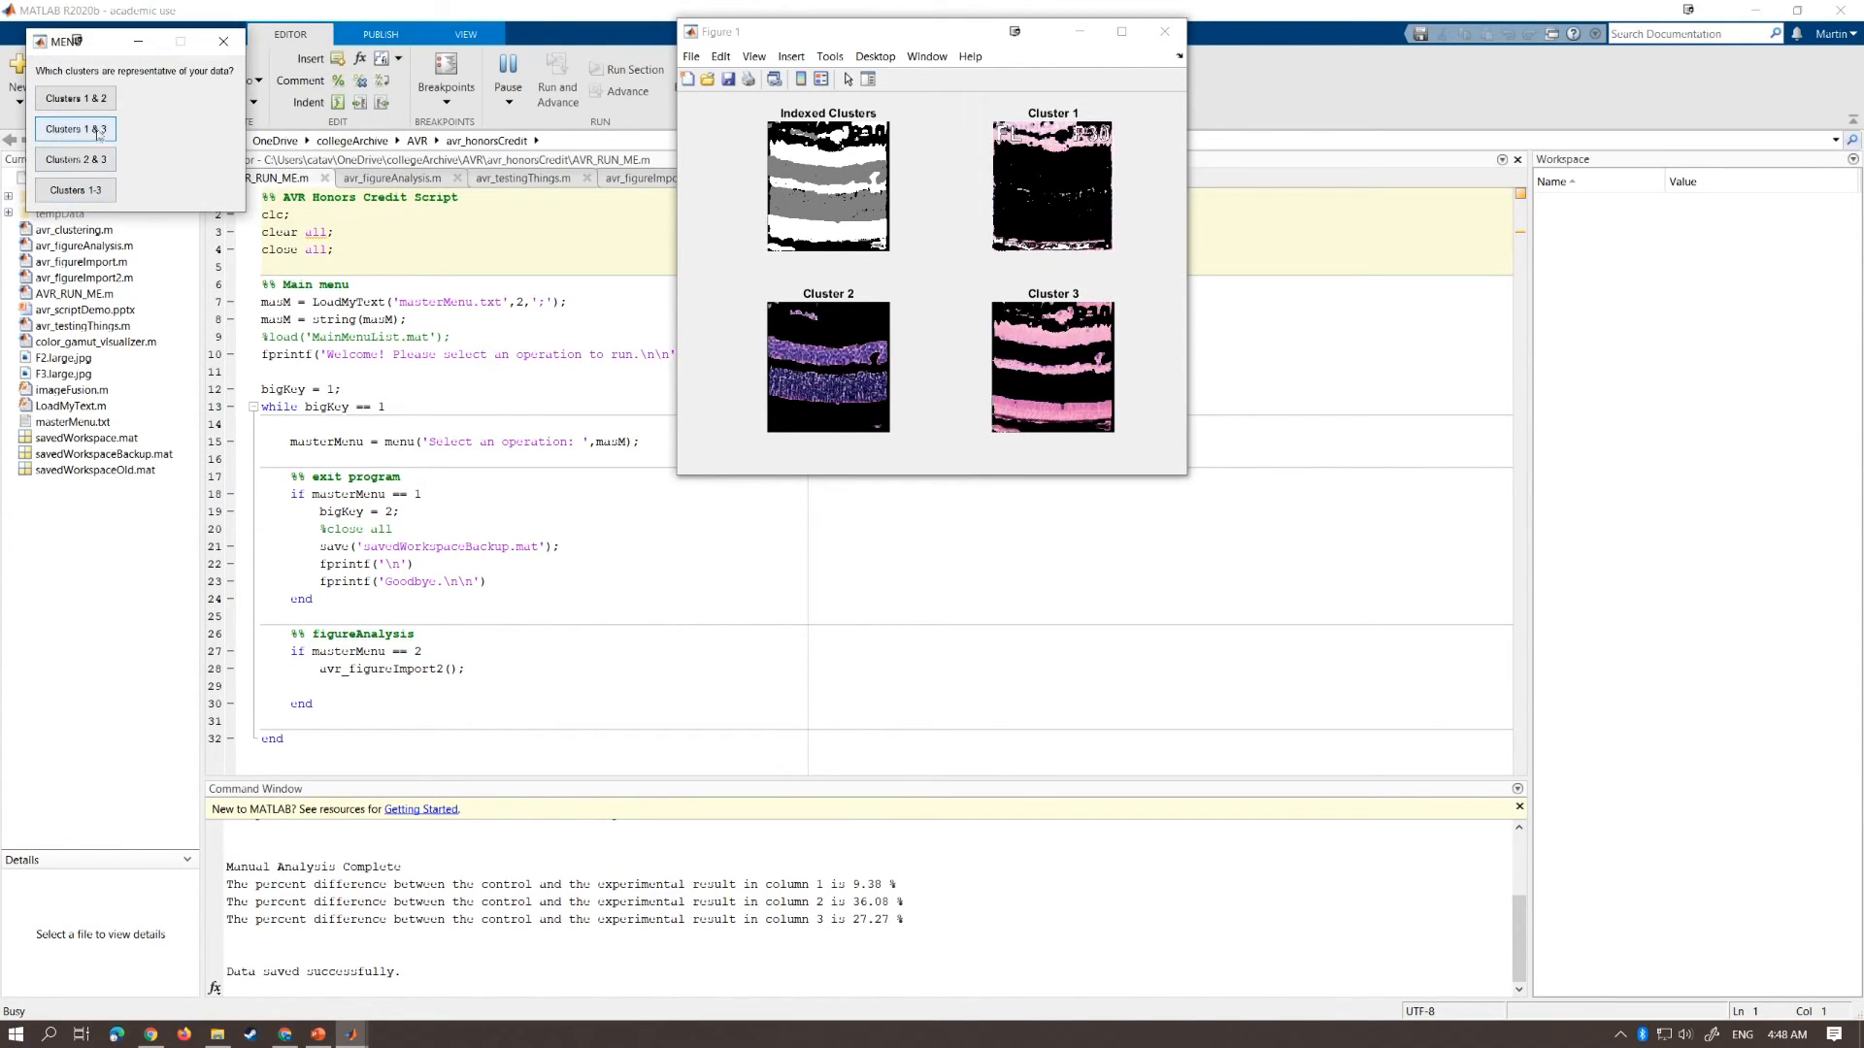
{"action": "left_click", "coordinate": [80, 159]}
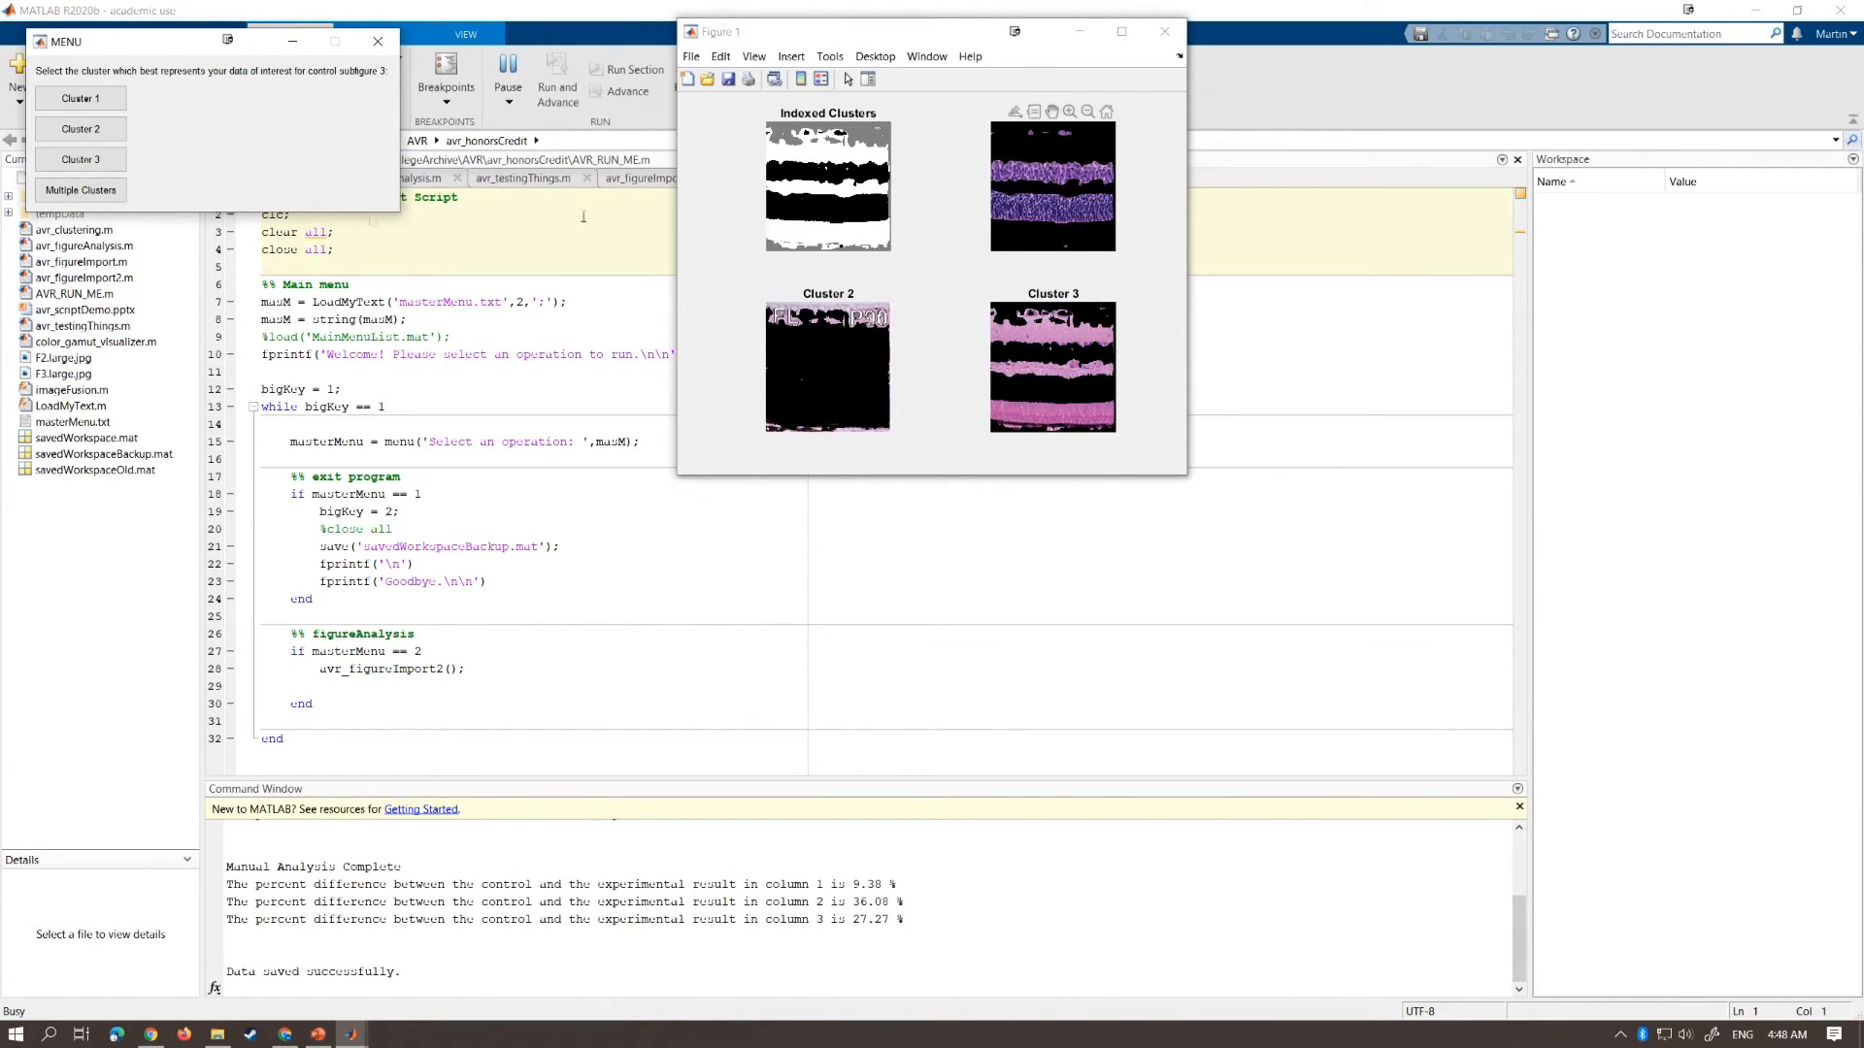
{"action": "left_click", "coordinate": [119, 182]}
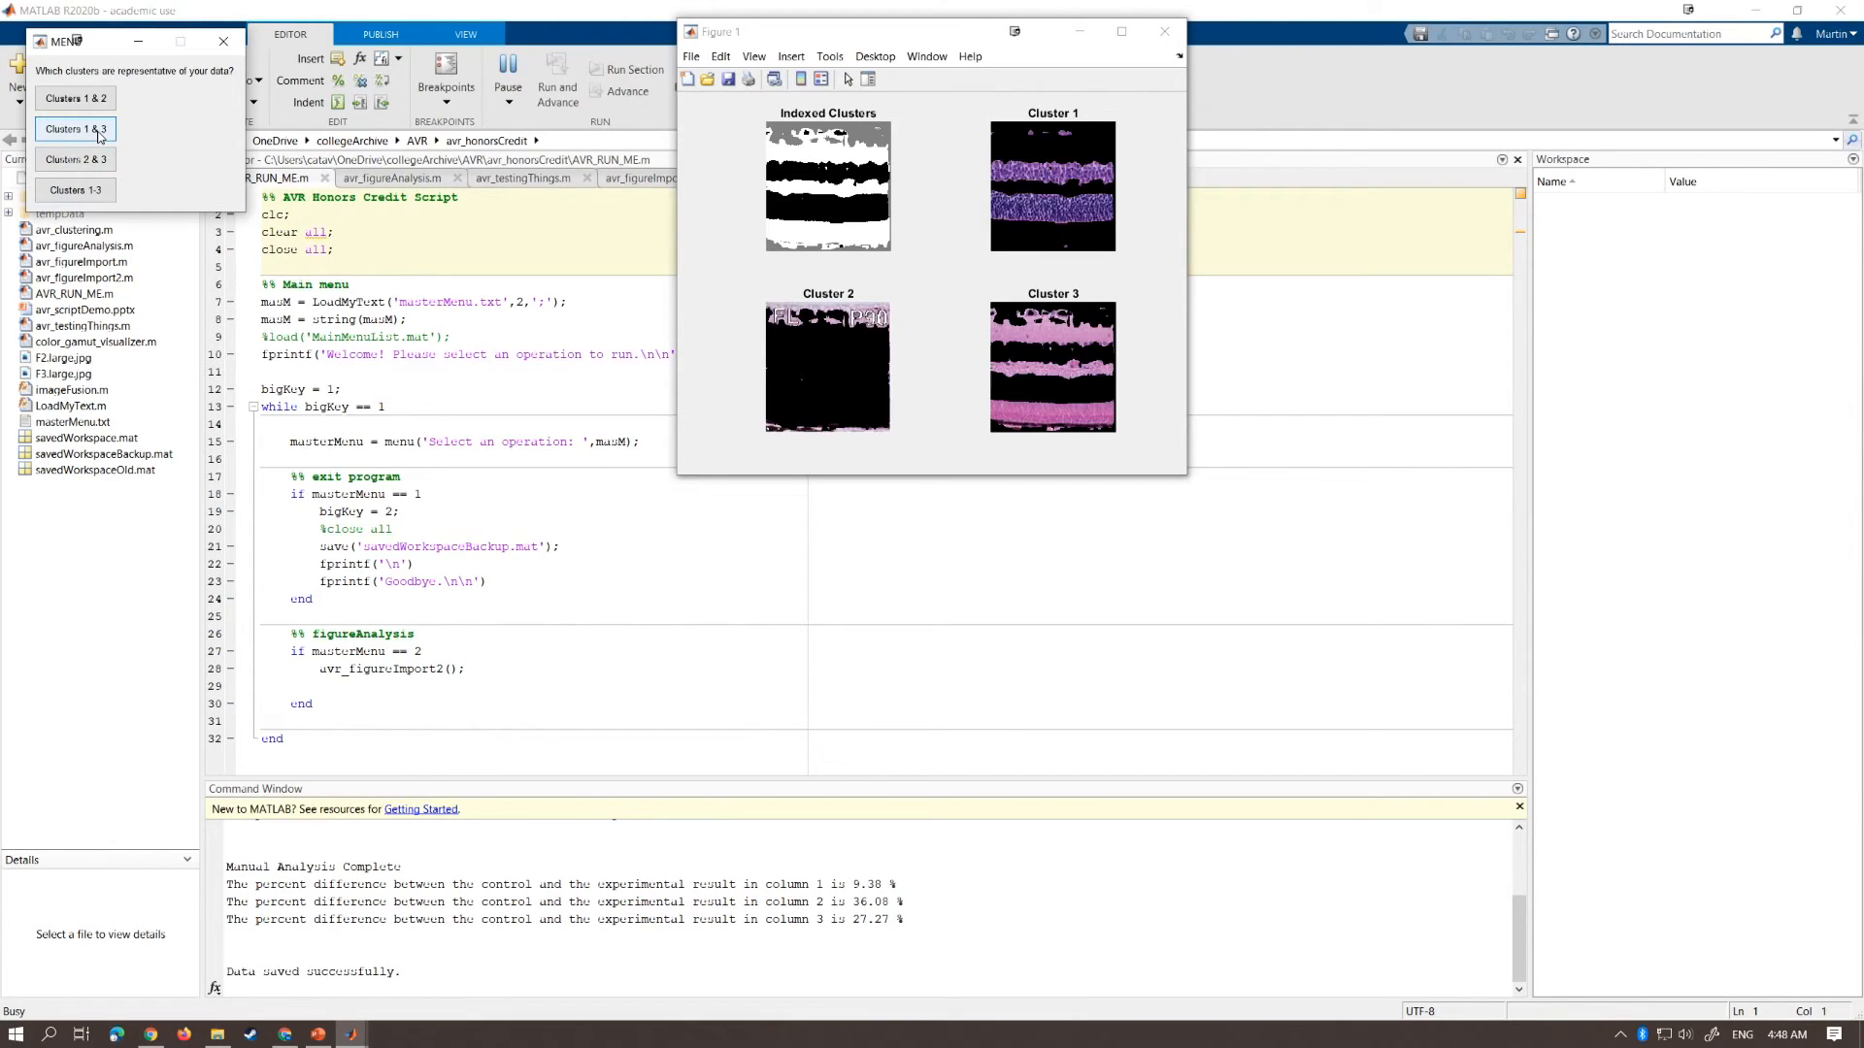
{"action": "left_click", "coordinate": [98, 136]}
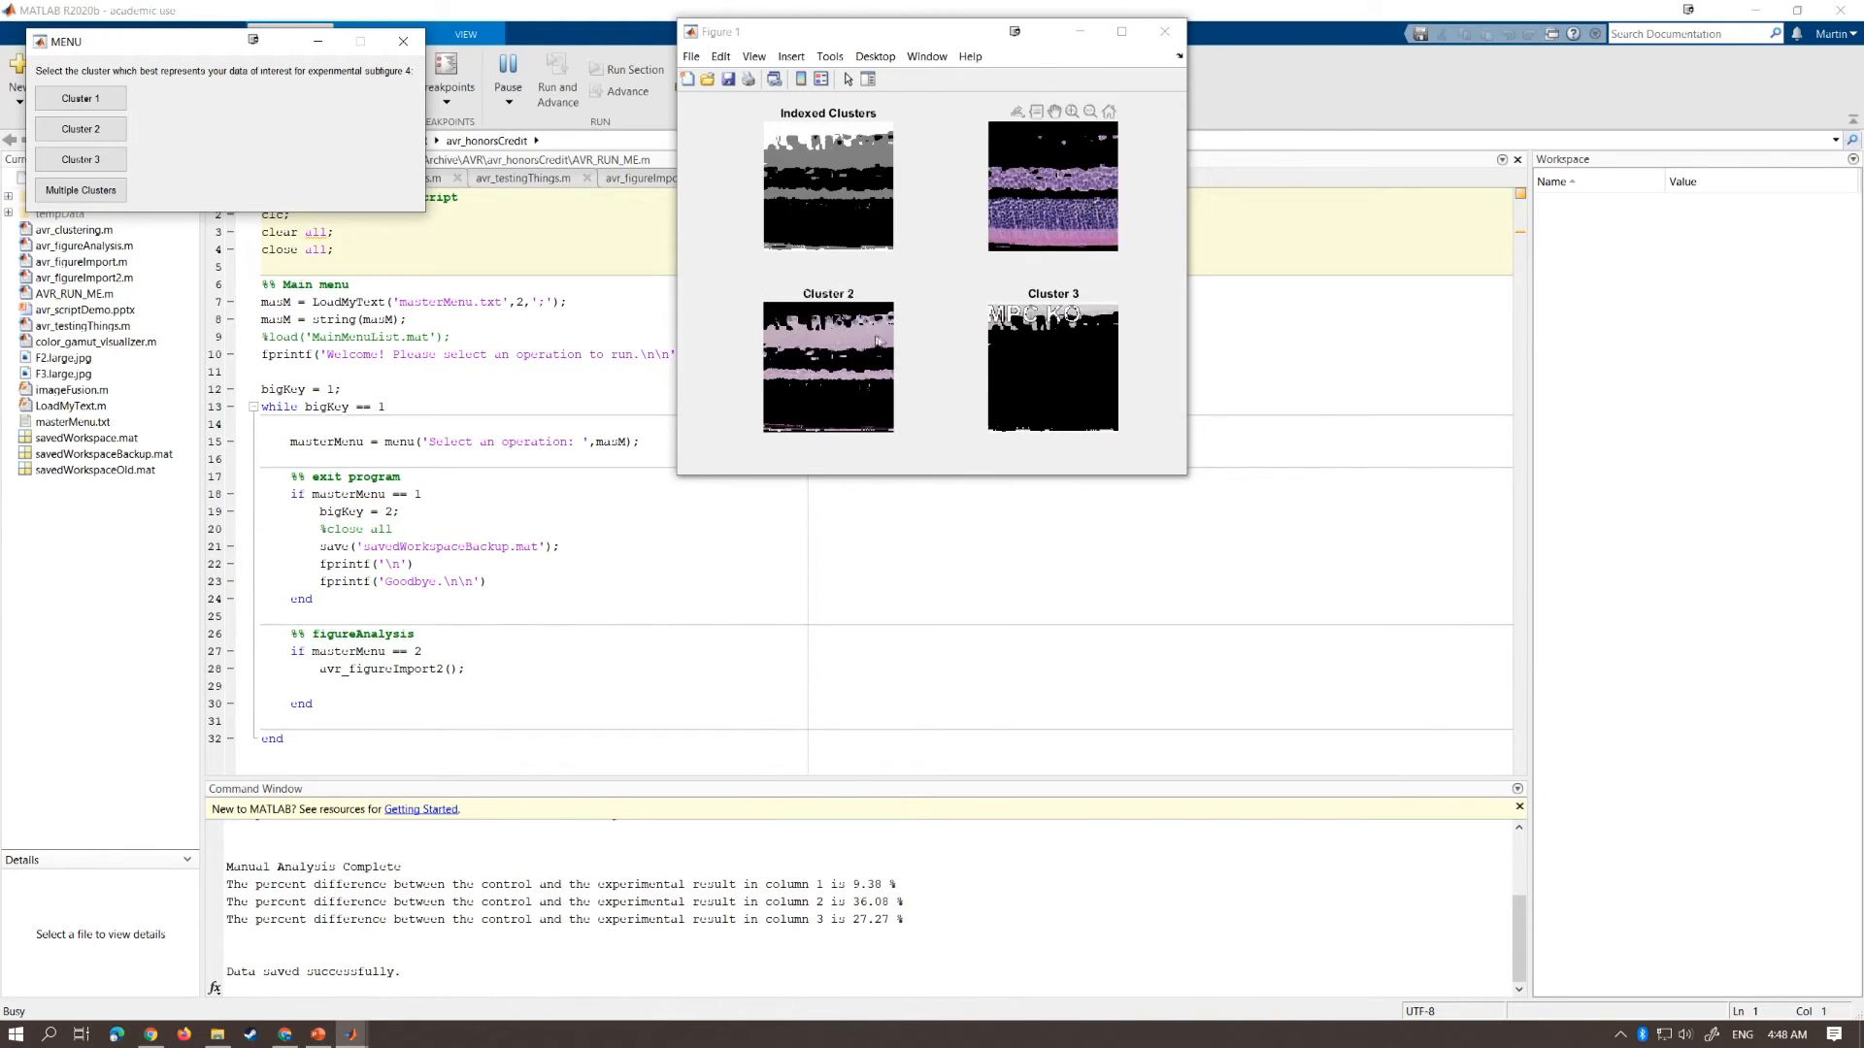
Select clusters 1 & 2 for experimental subfigures 4 and 5, and clusters 1 & 3 for experimental subfigure 6
{"action": "left_click", "coordinate": [81, 191]}
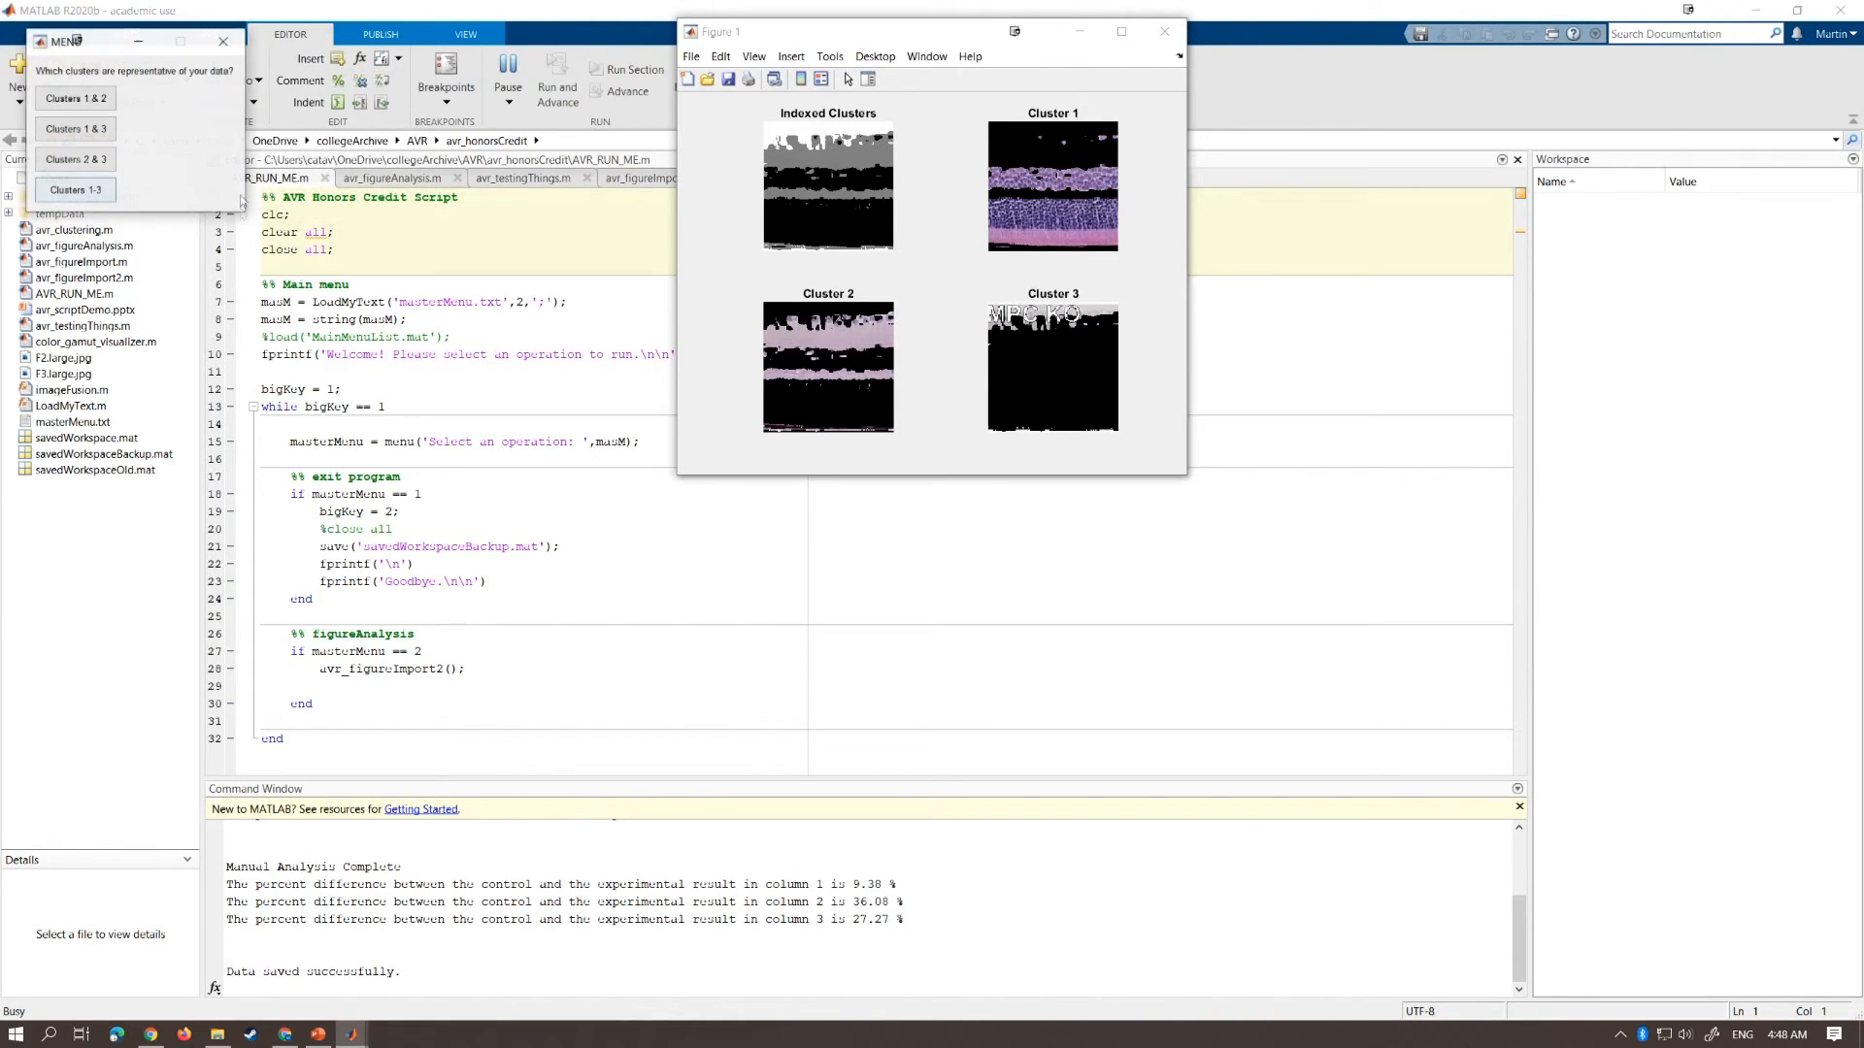
{"action": "left_click", "coordinate": [94, 97]}
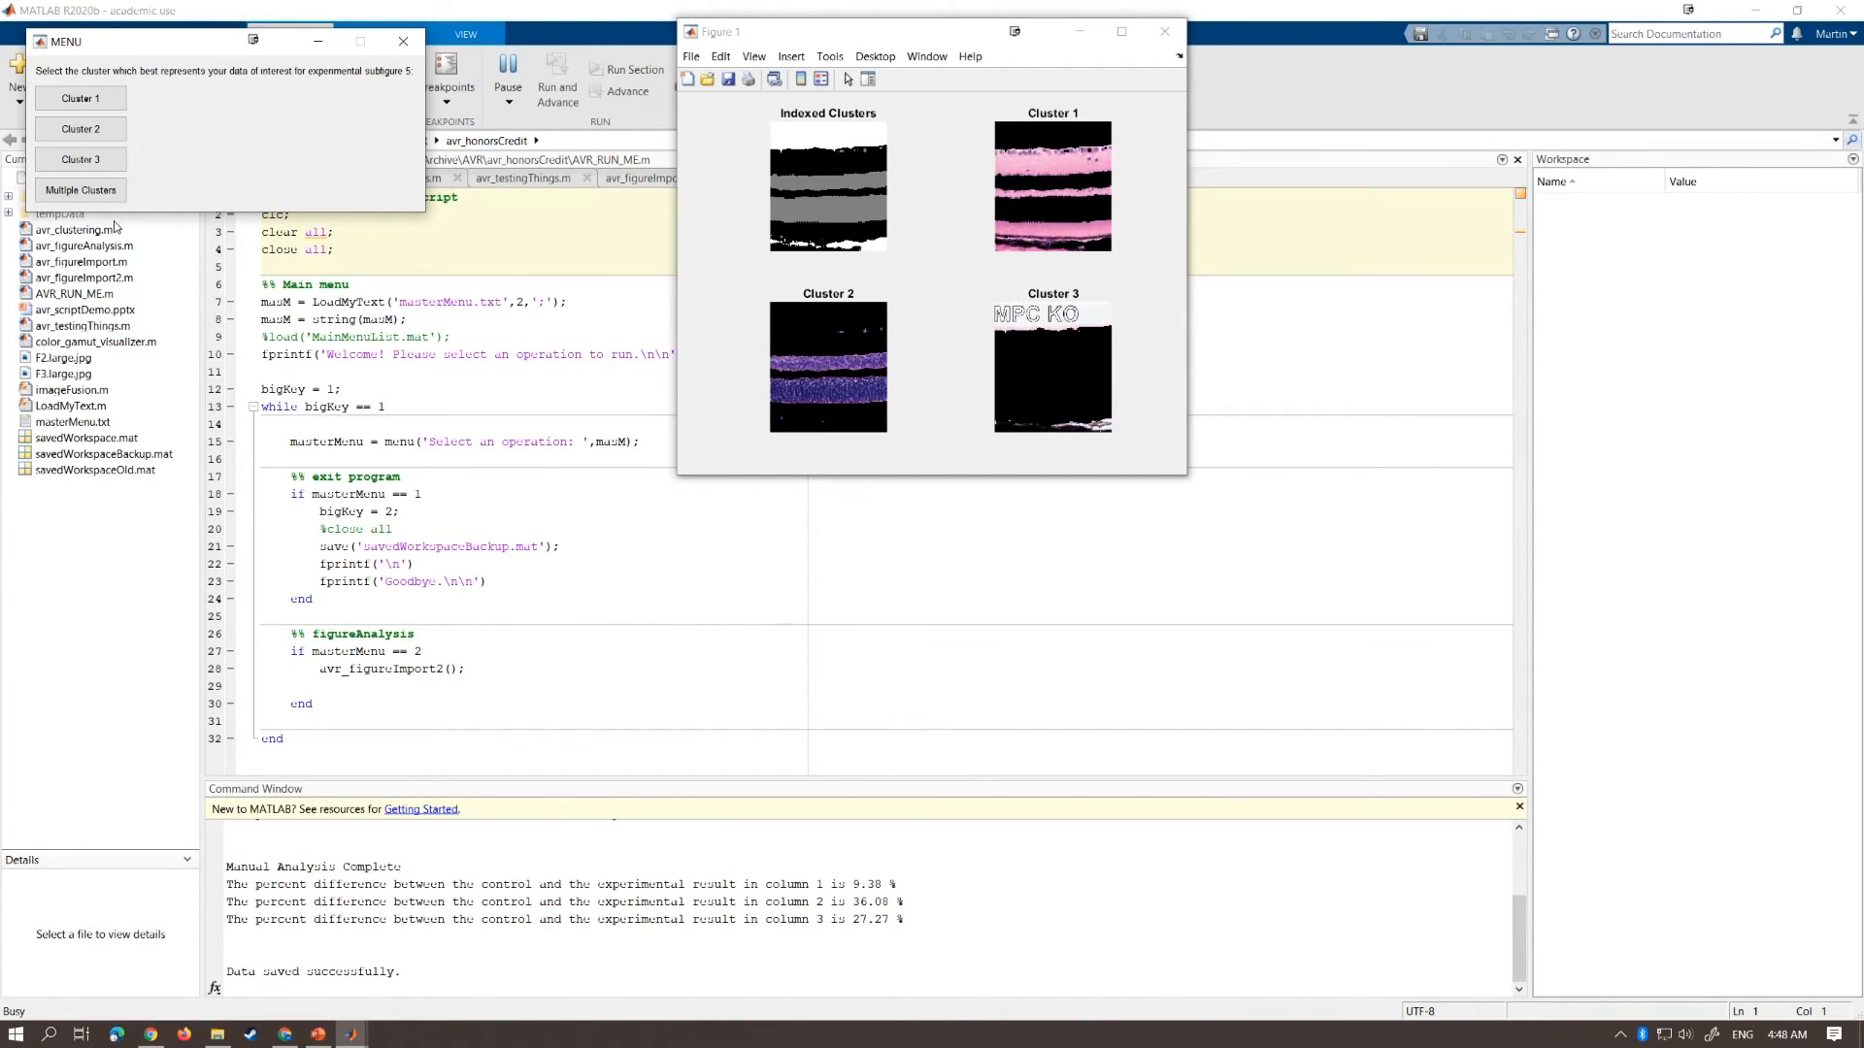
{"action": "left_click", "coordinate": [80, 190]}
{"action": "left_click", "coordinate": [78, 99]}
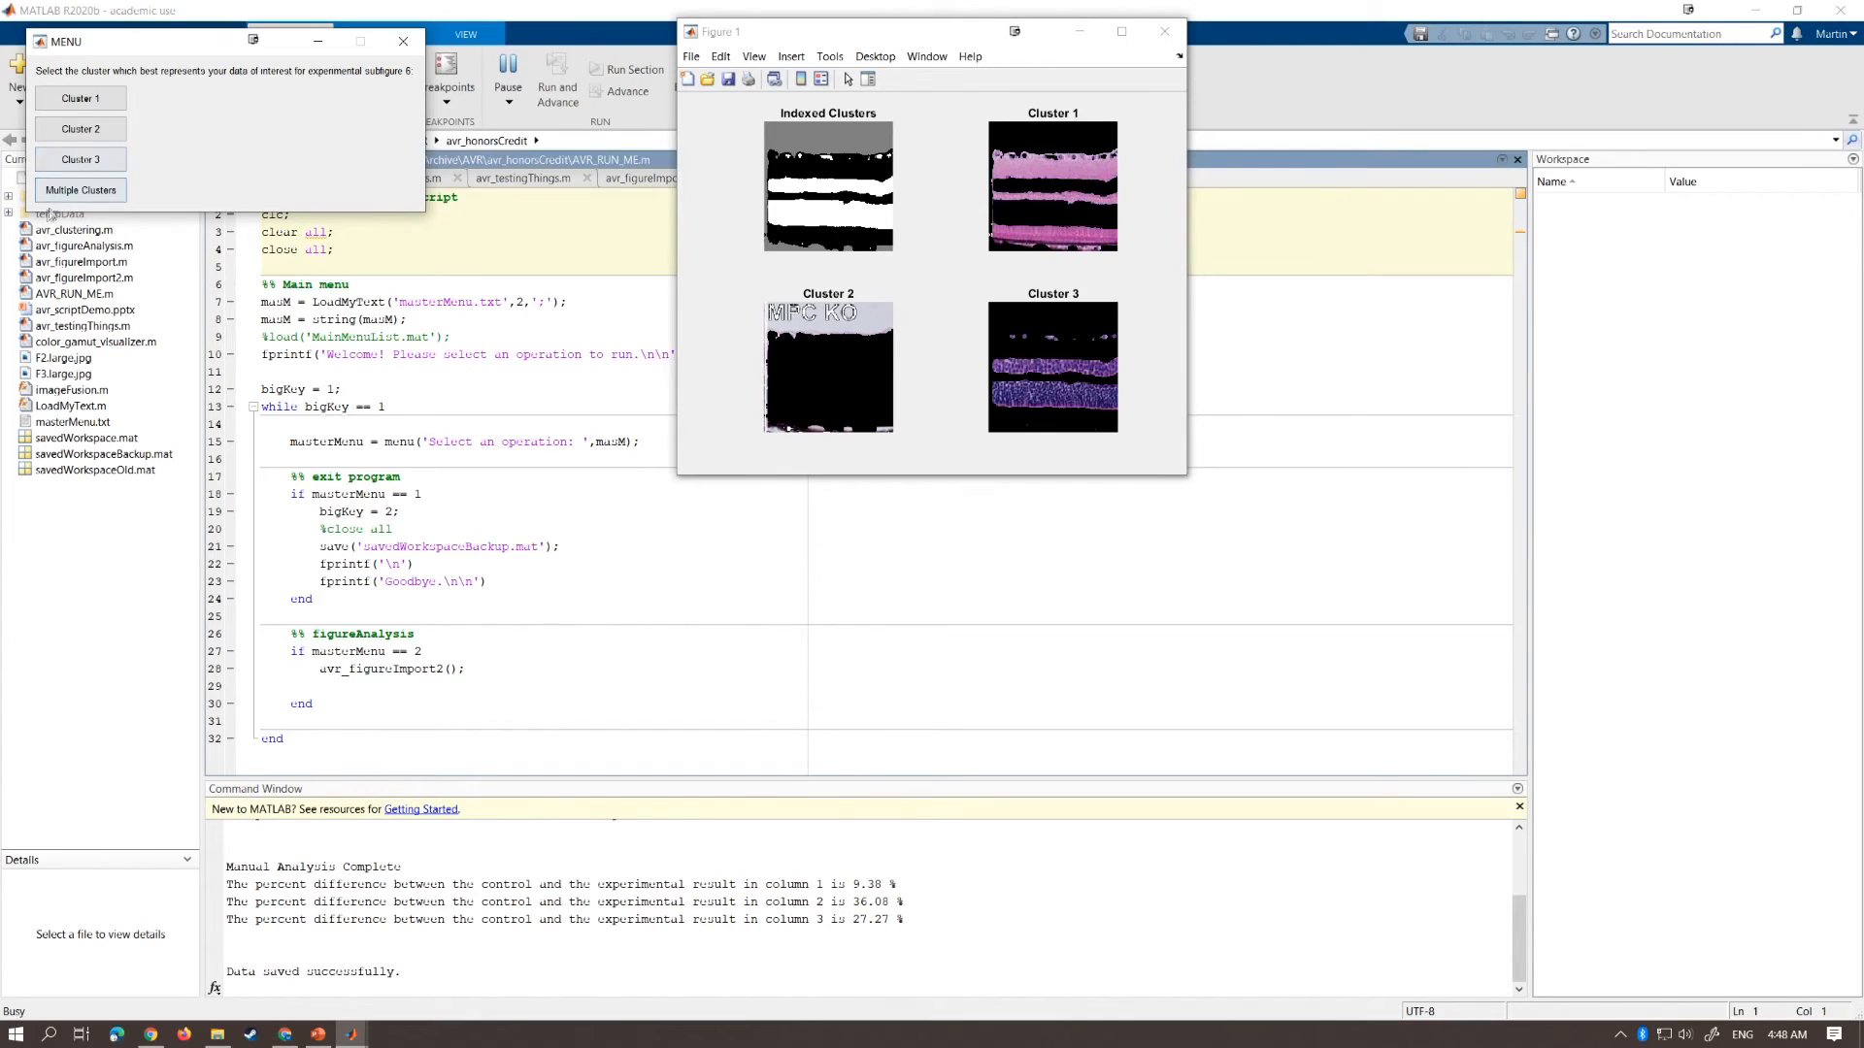
{"action": "left_click", "coordinate": [81, 190]}
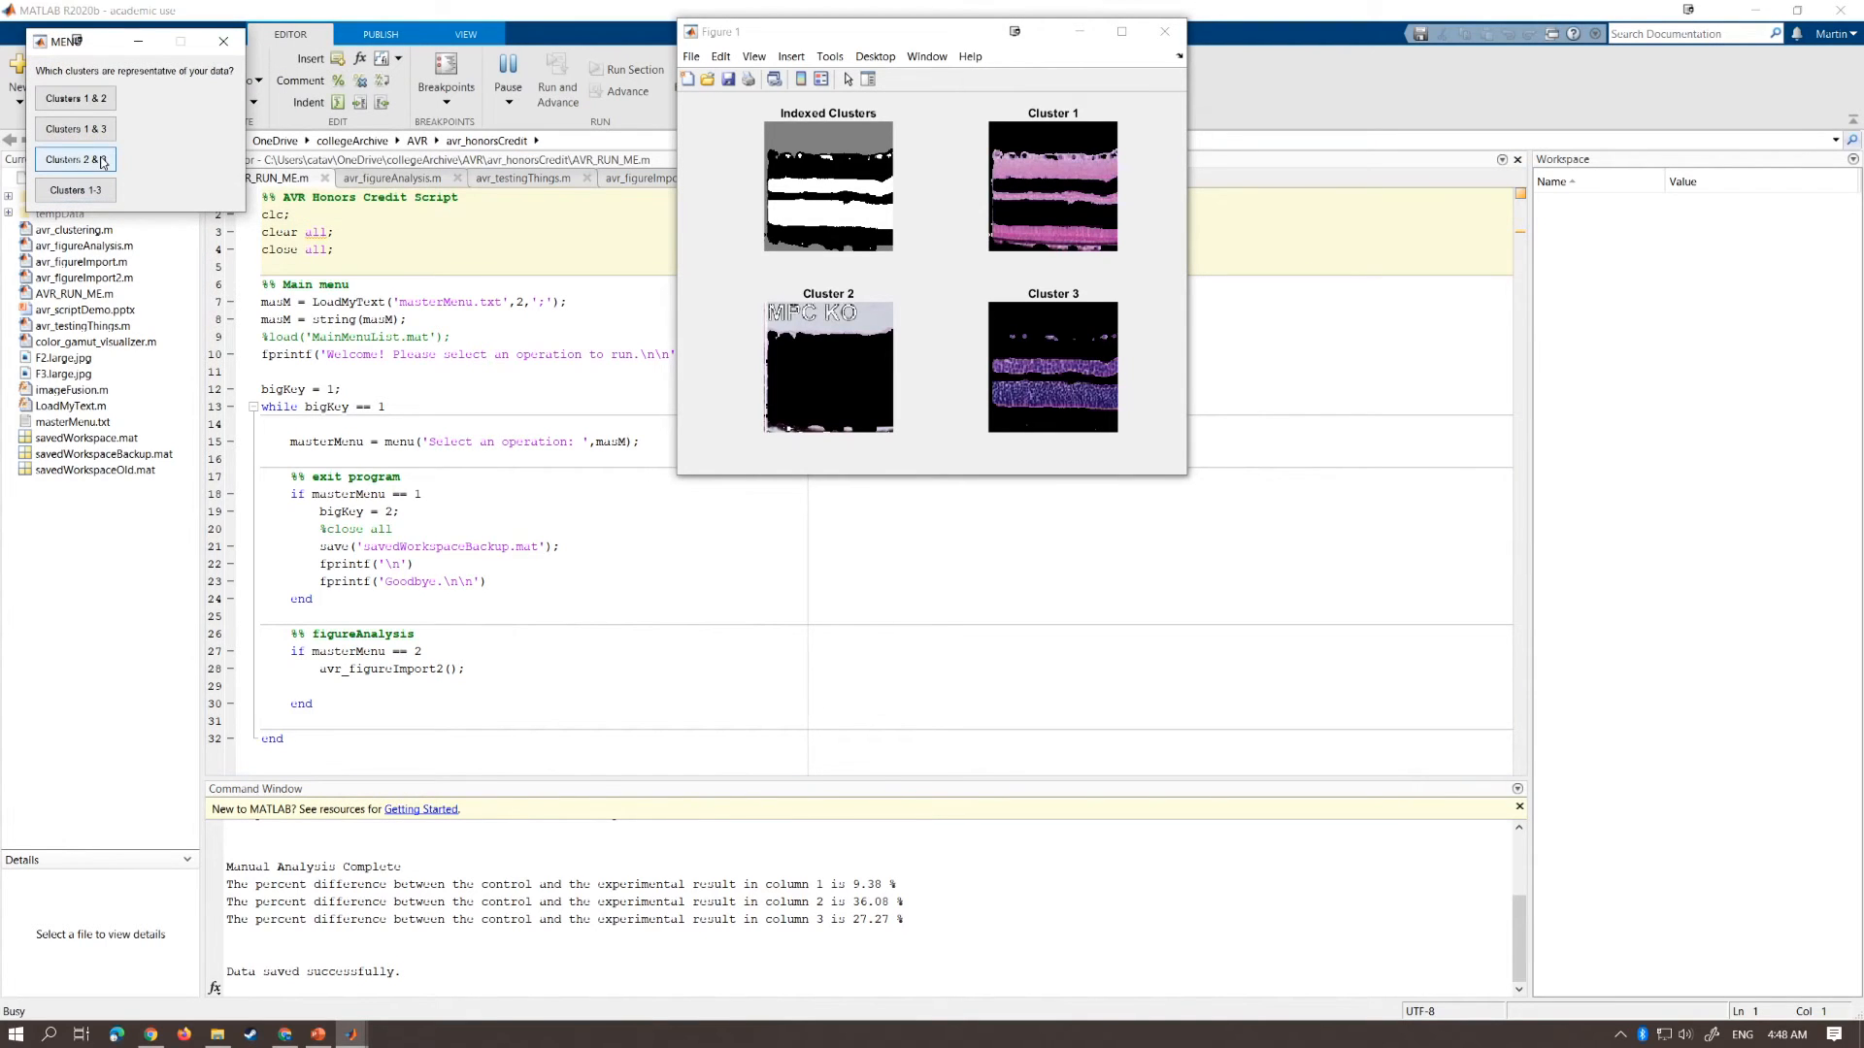
{"action": "left_click", "coordinate": [76, 129]}
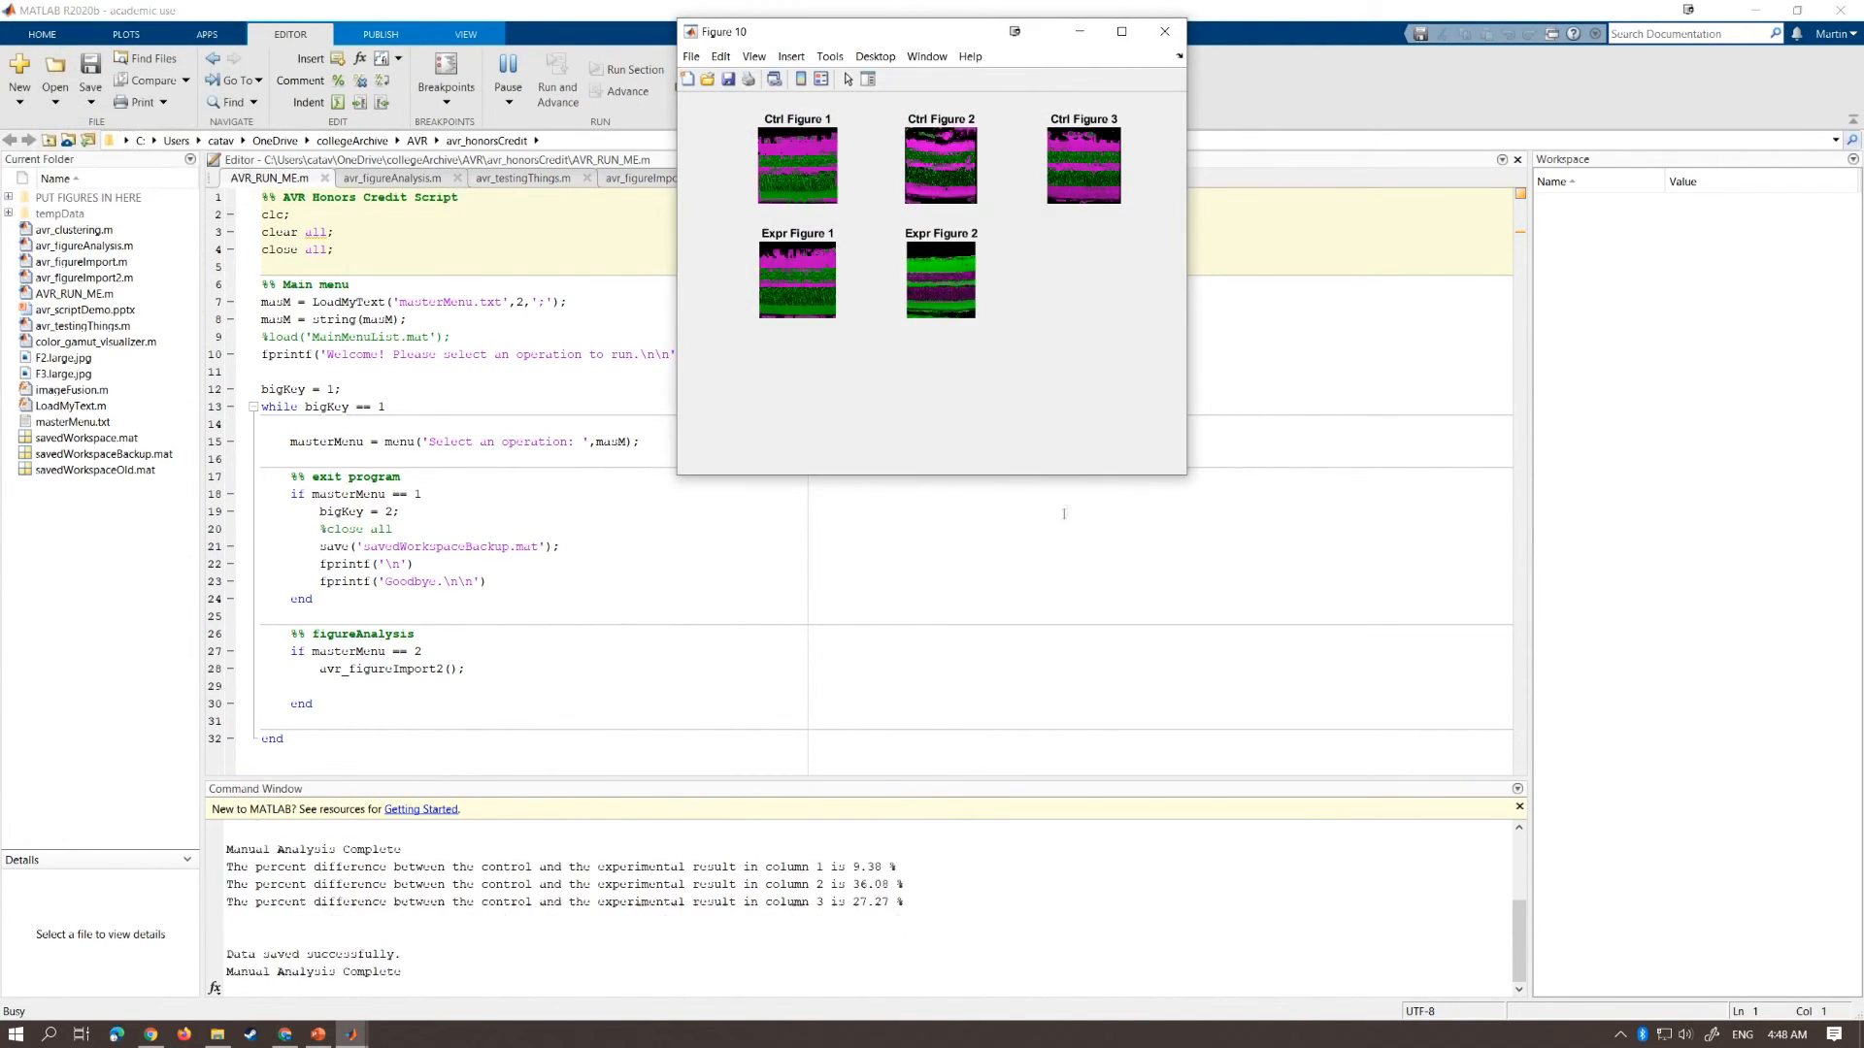
Enlarge and widen the manual analysis figure to examine the control and experimental images and their similarity bar charts
{"action": "left_click_drag", "start_coordinate": [874, 39], "coordinate": [665, 37]}
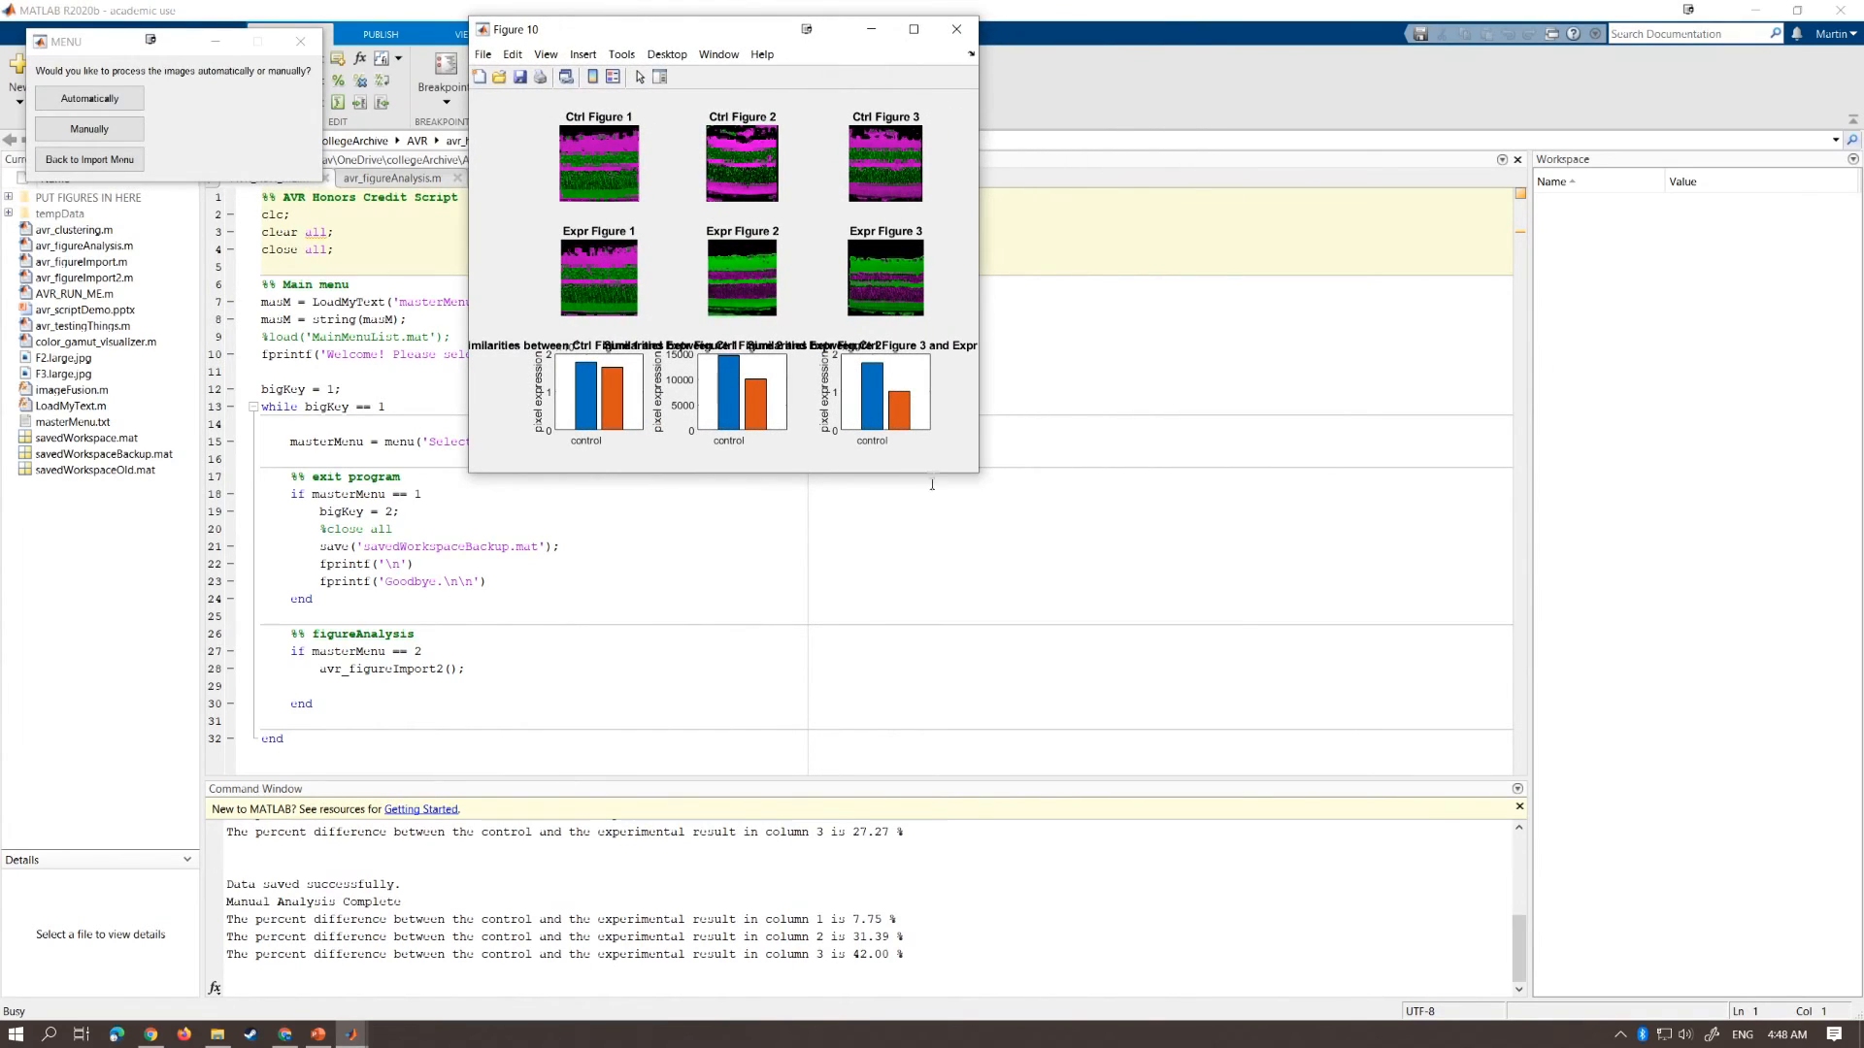
{"action": "left_click_drag", "start_coordinate": [982, 478], "coordinate": [1447, 806]}
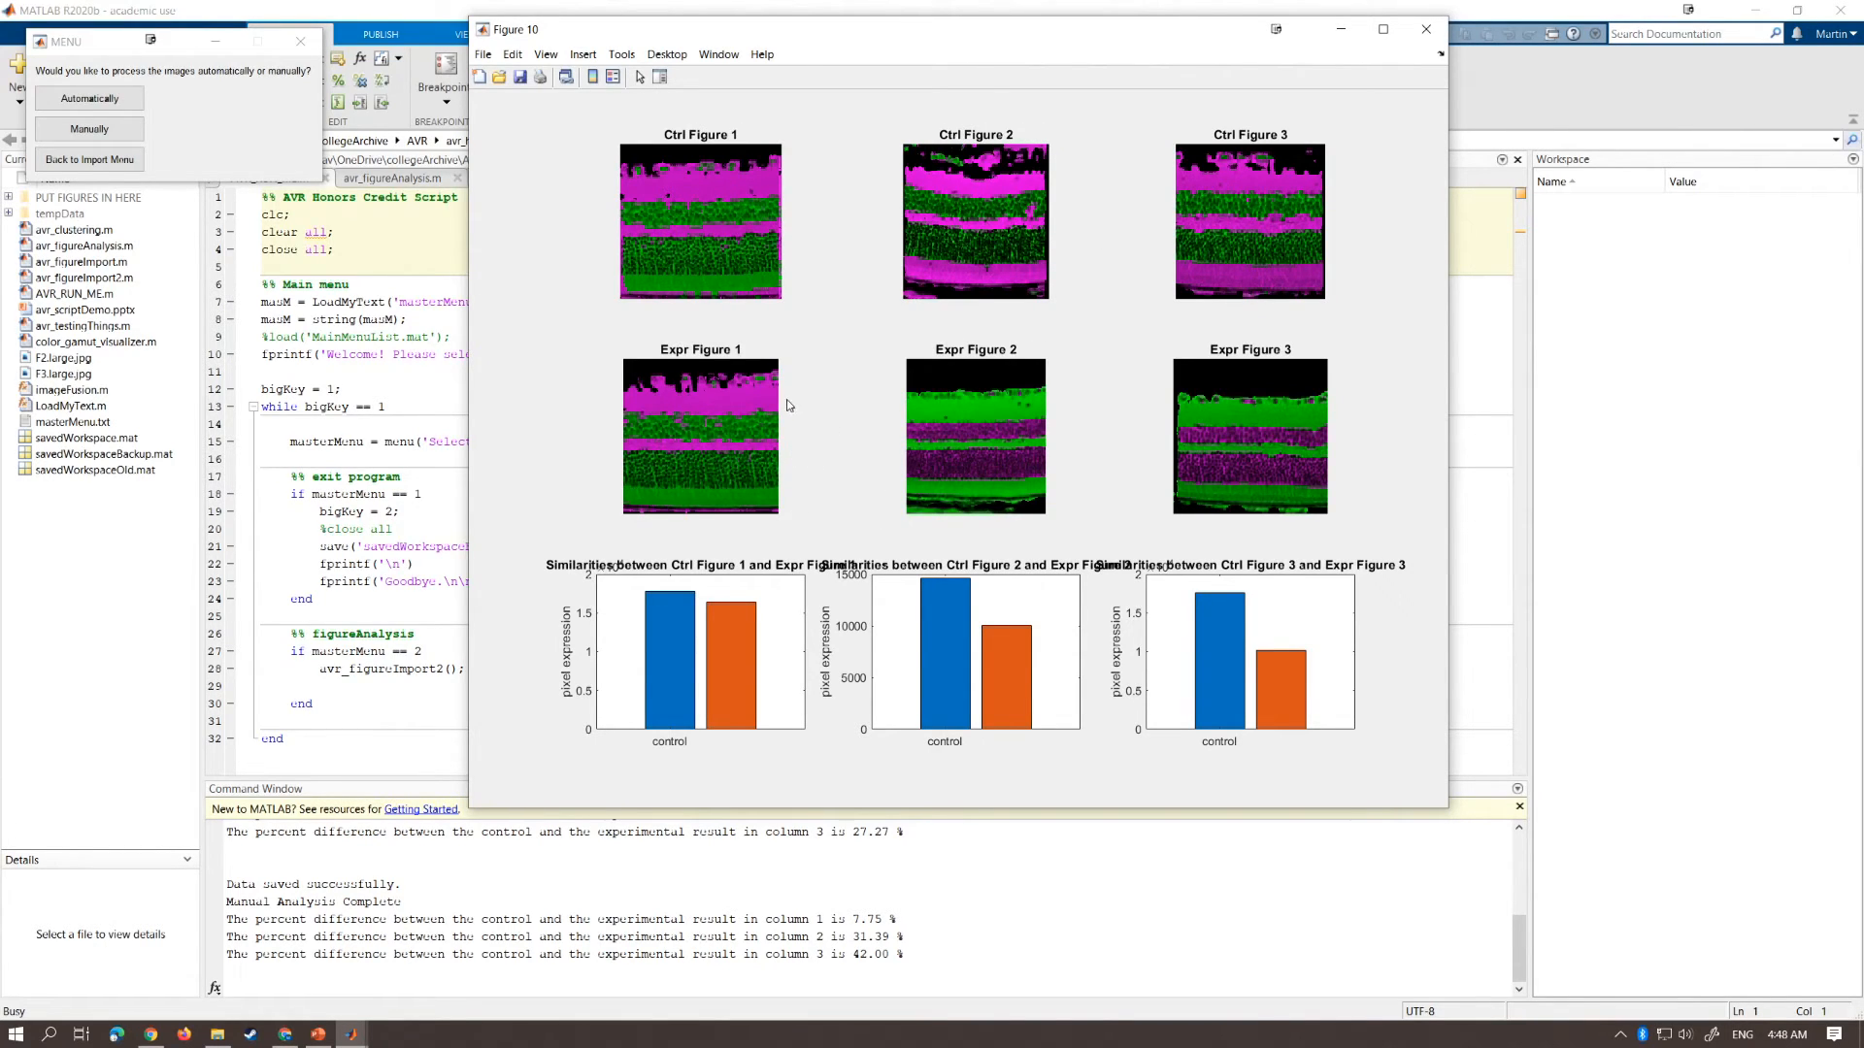
{"action": "left_click_drag", "start_coordinate": [469, 349], "coordinate": [249, 349]}
{"action": "left_click_drag", "start_coordinate": [1447, 374], "coordinate": [1504, 374]}
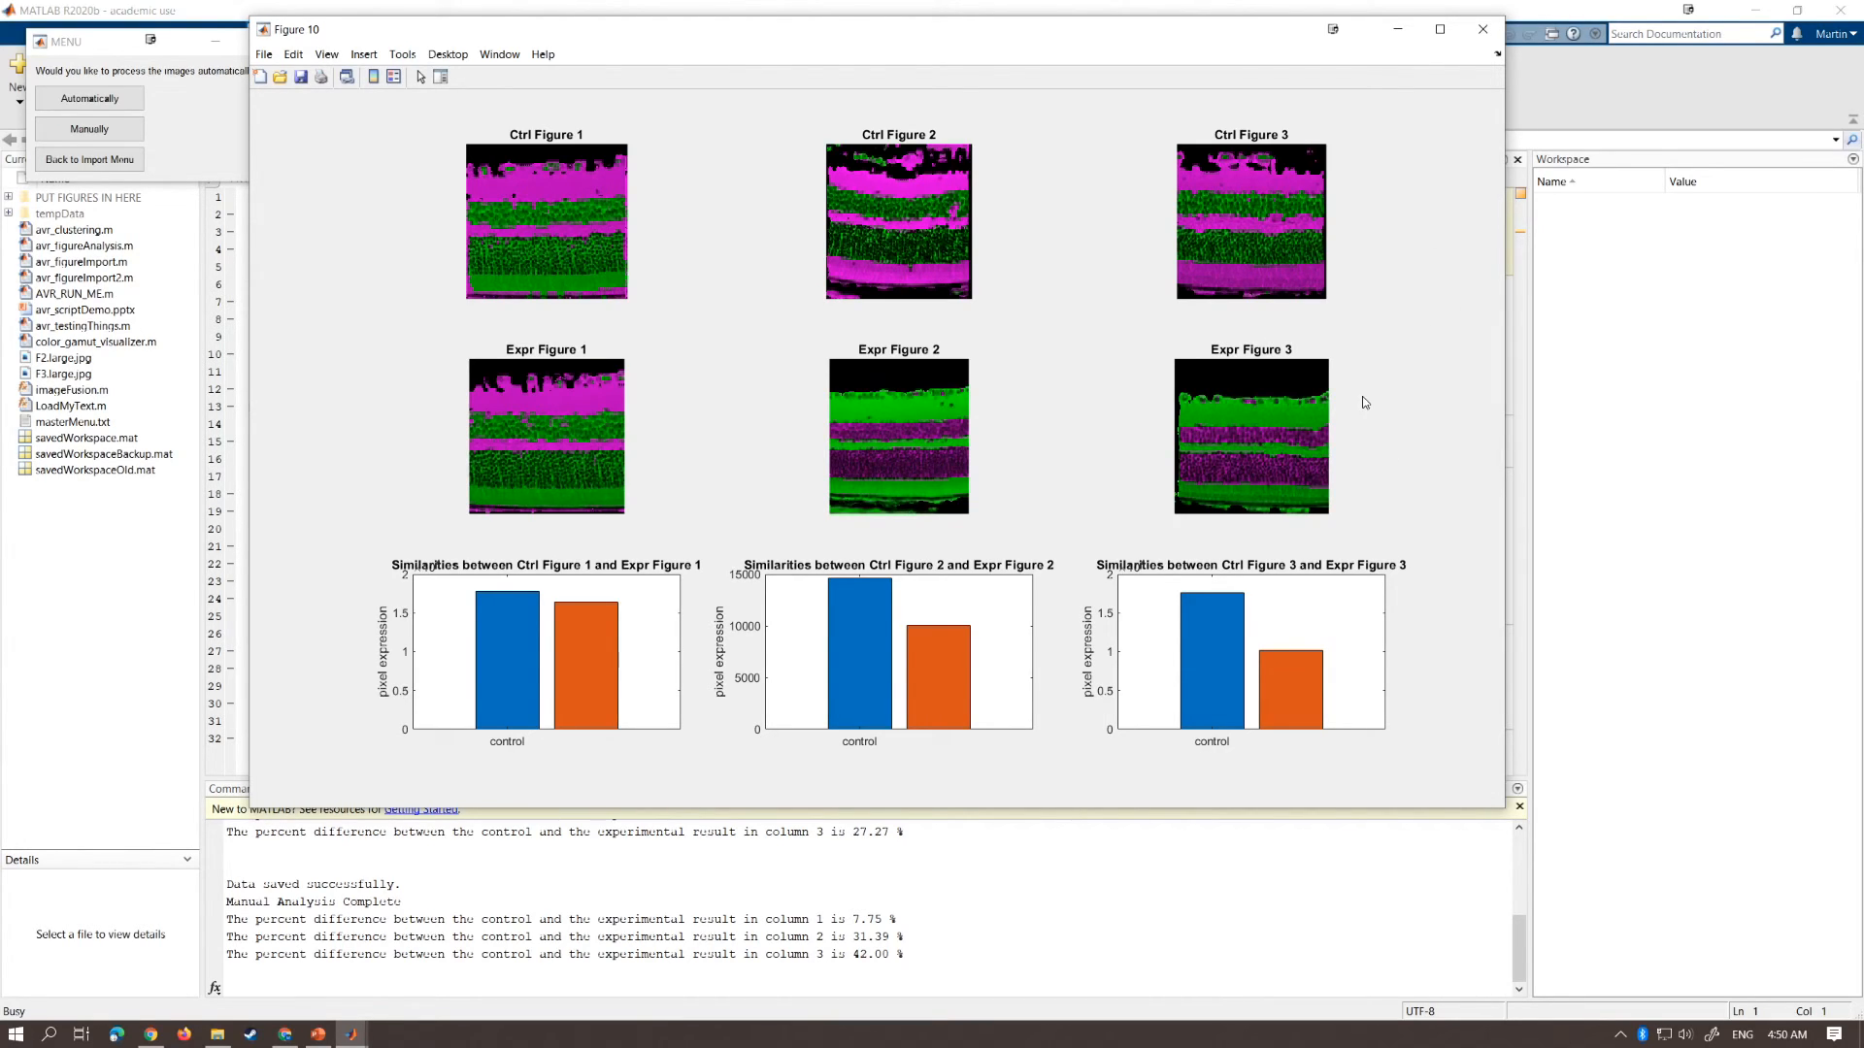
Uncover the processing menu, return through the import menu to the main menu, and exit the analysis program
{"action": "left_click_drag", "start_coordinate": [1021, 30], "coordinate": [1196, 51]}
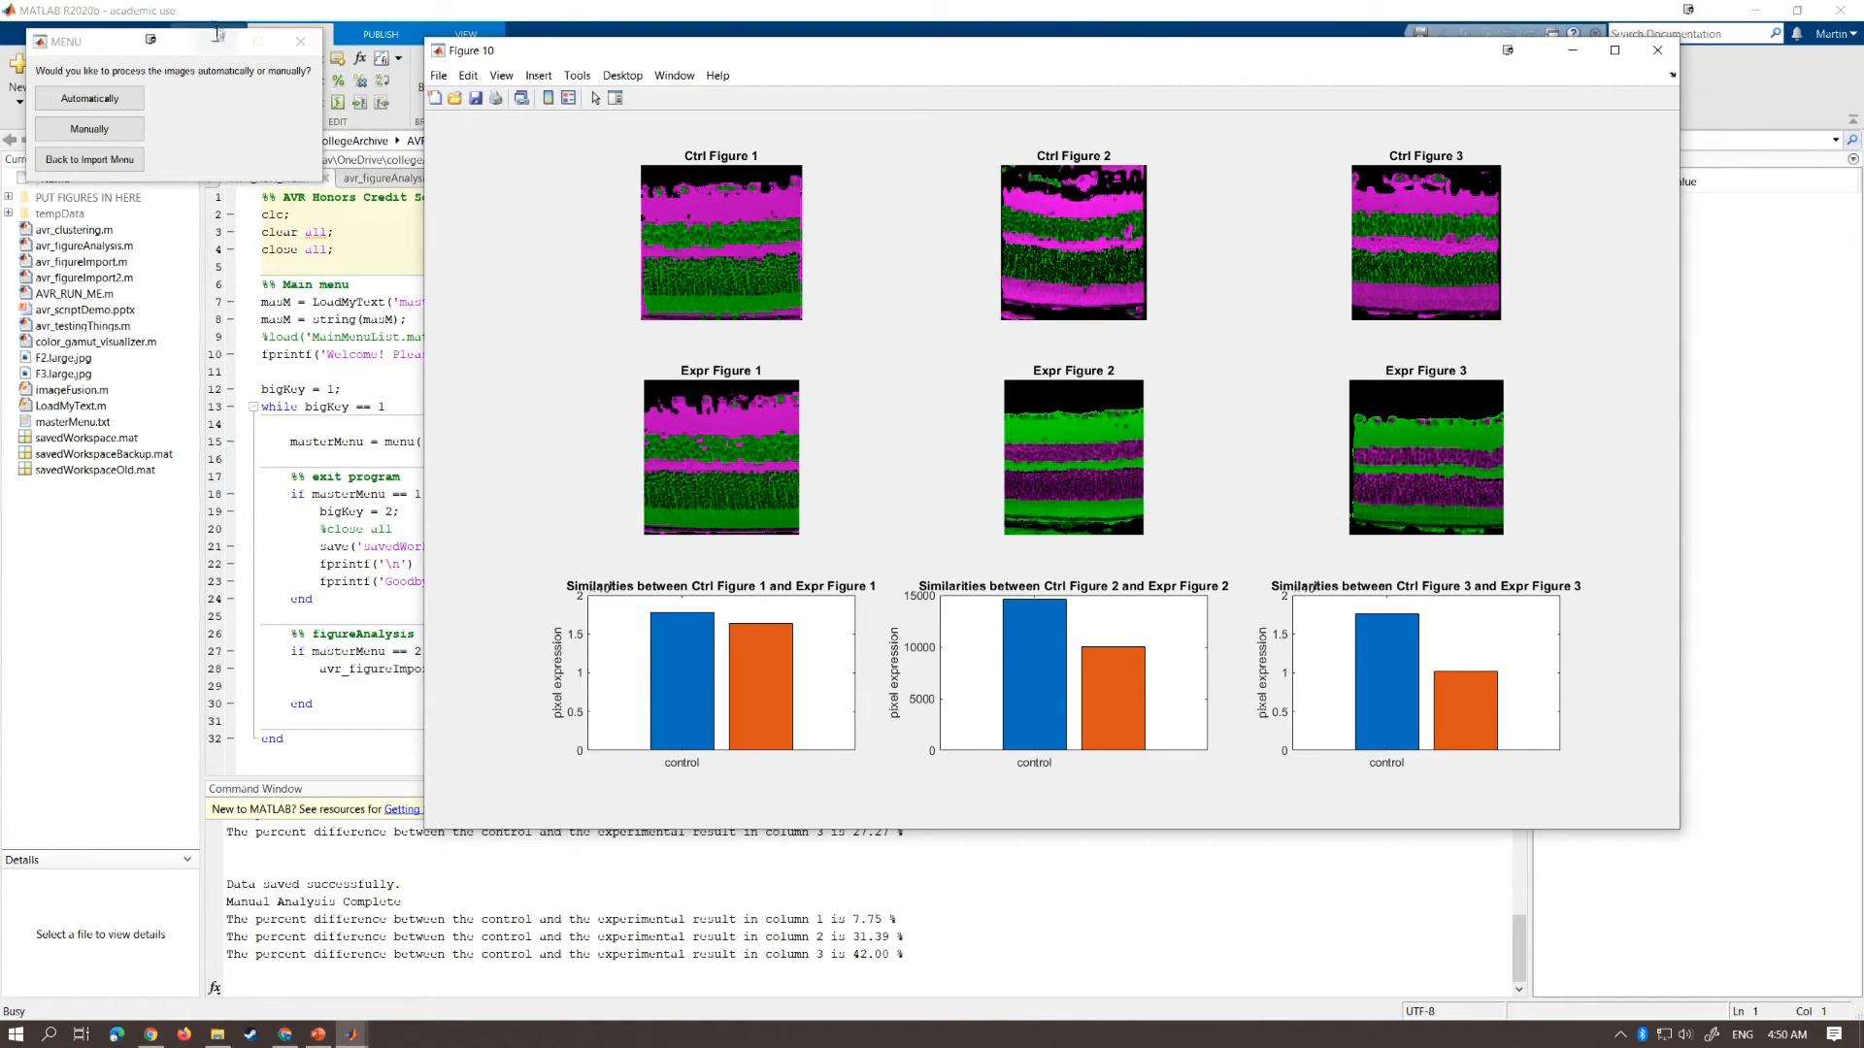
{"action": "left_click_drag", "start_coordinate": [114, 49], "coordinate": [195, 118]}
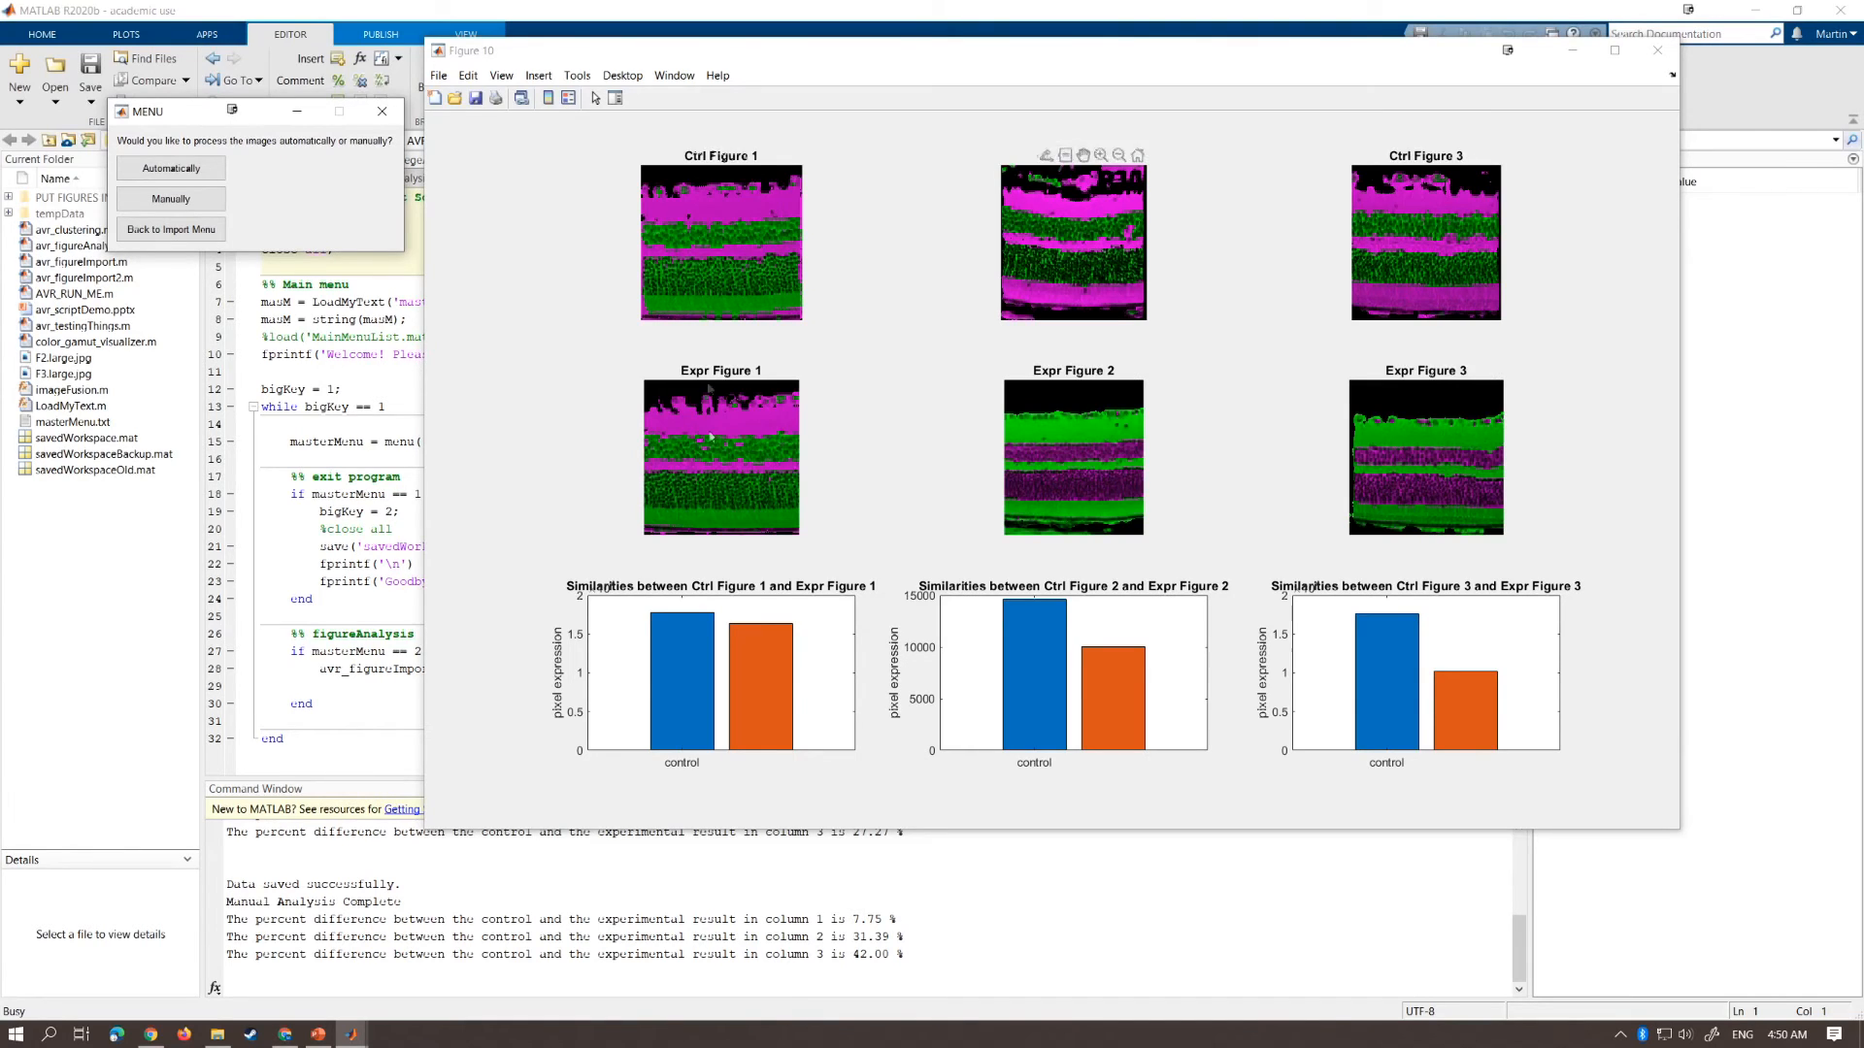
{"action": "left_click", "coordinate": [184, 237]}
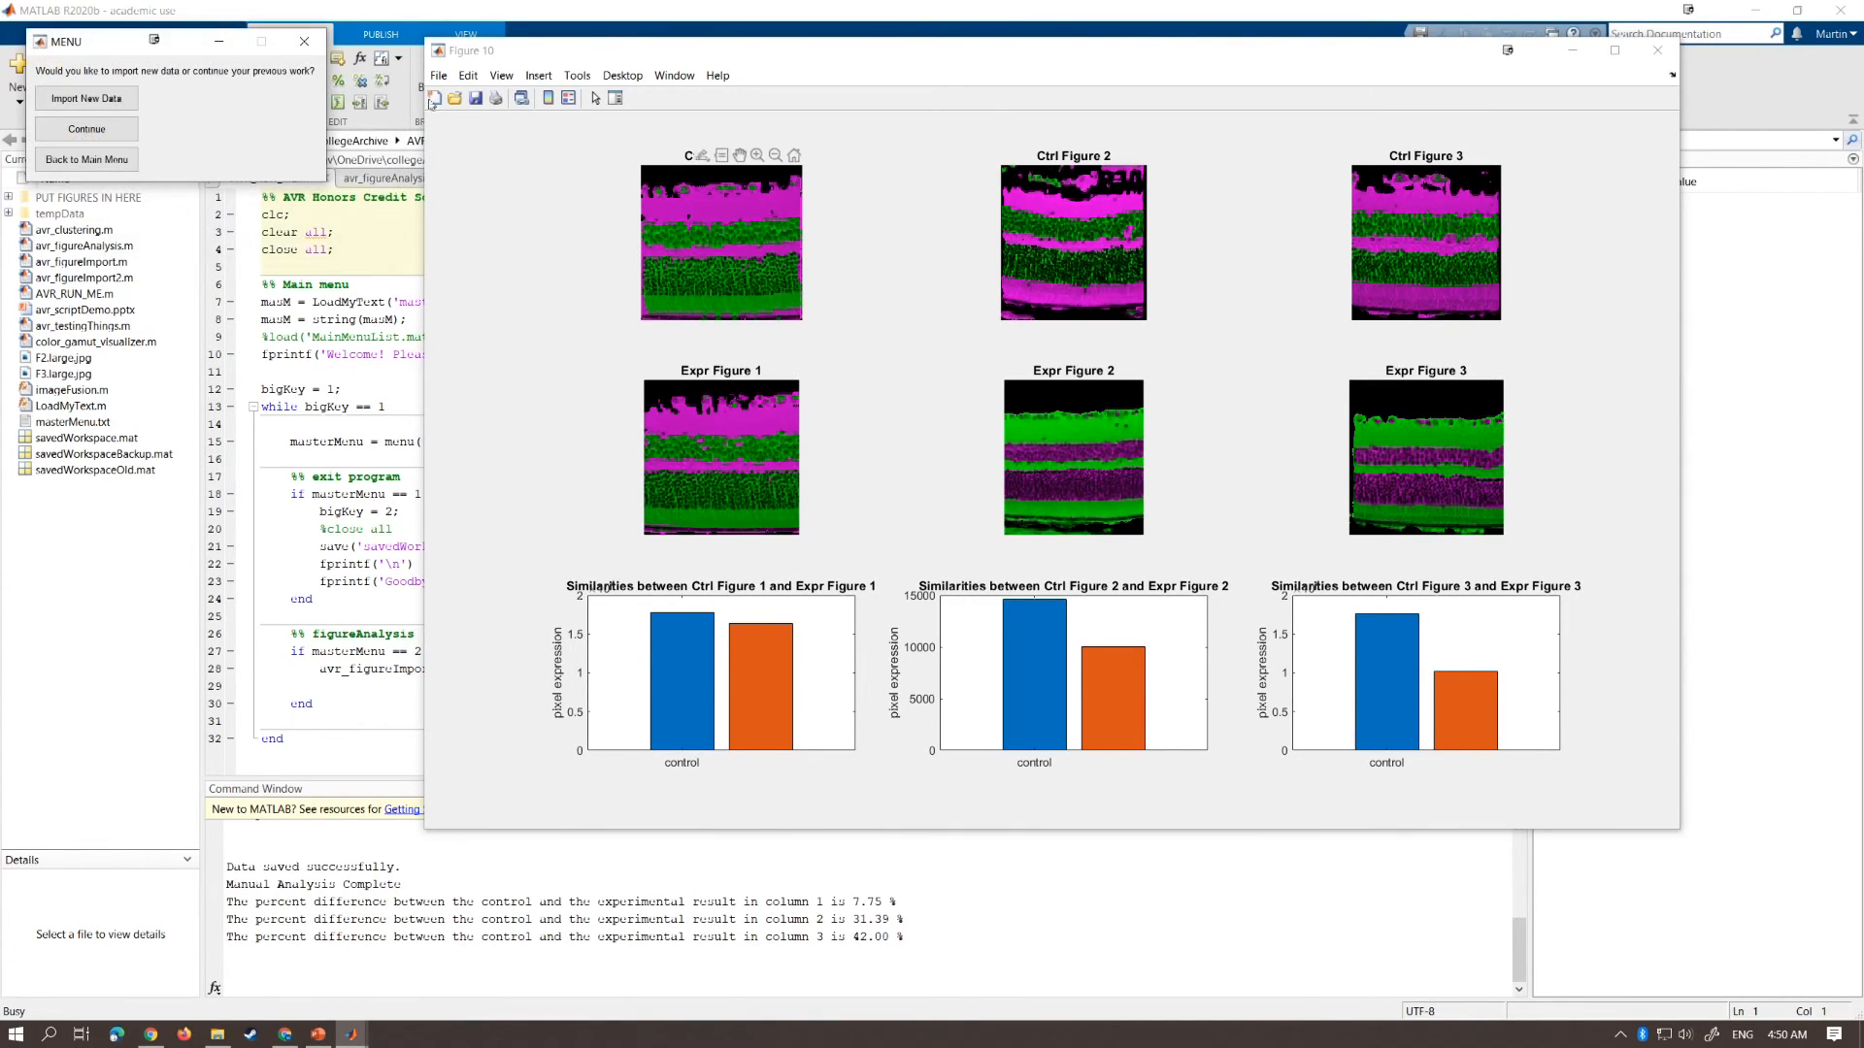
{"action": "left_click", "coordinate": [114, 161]}
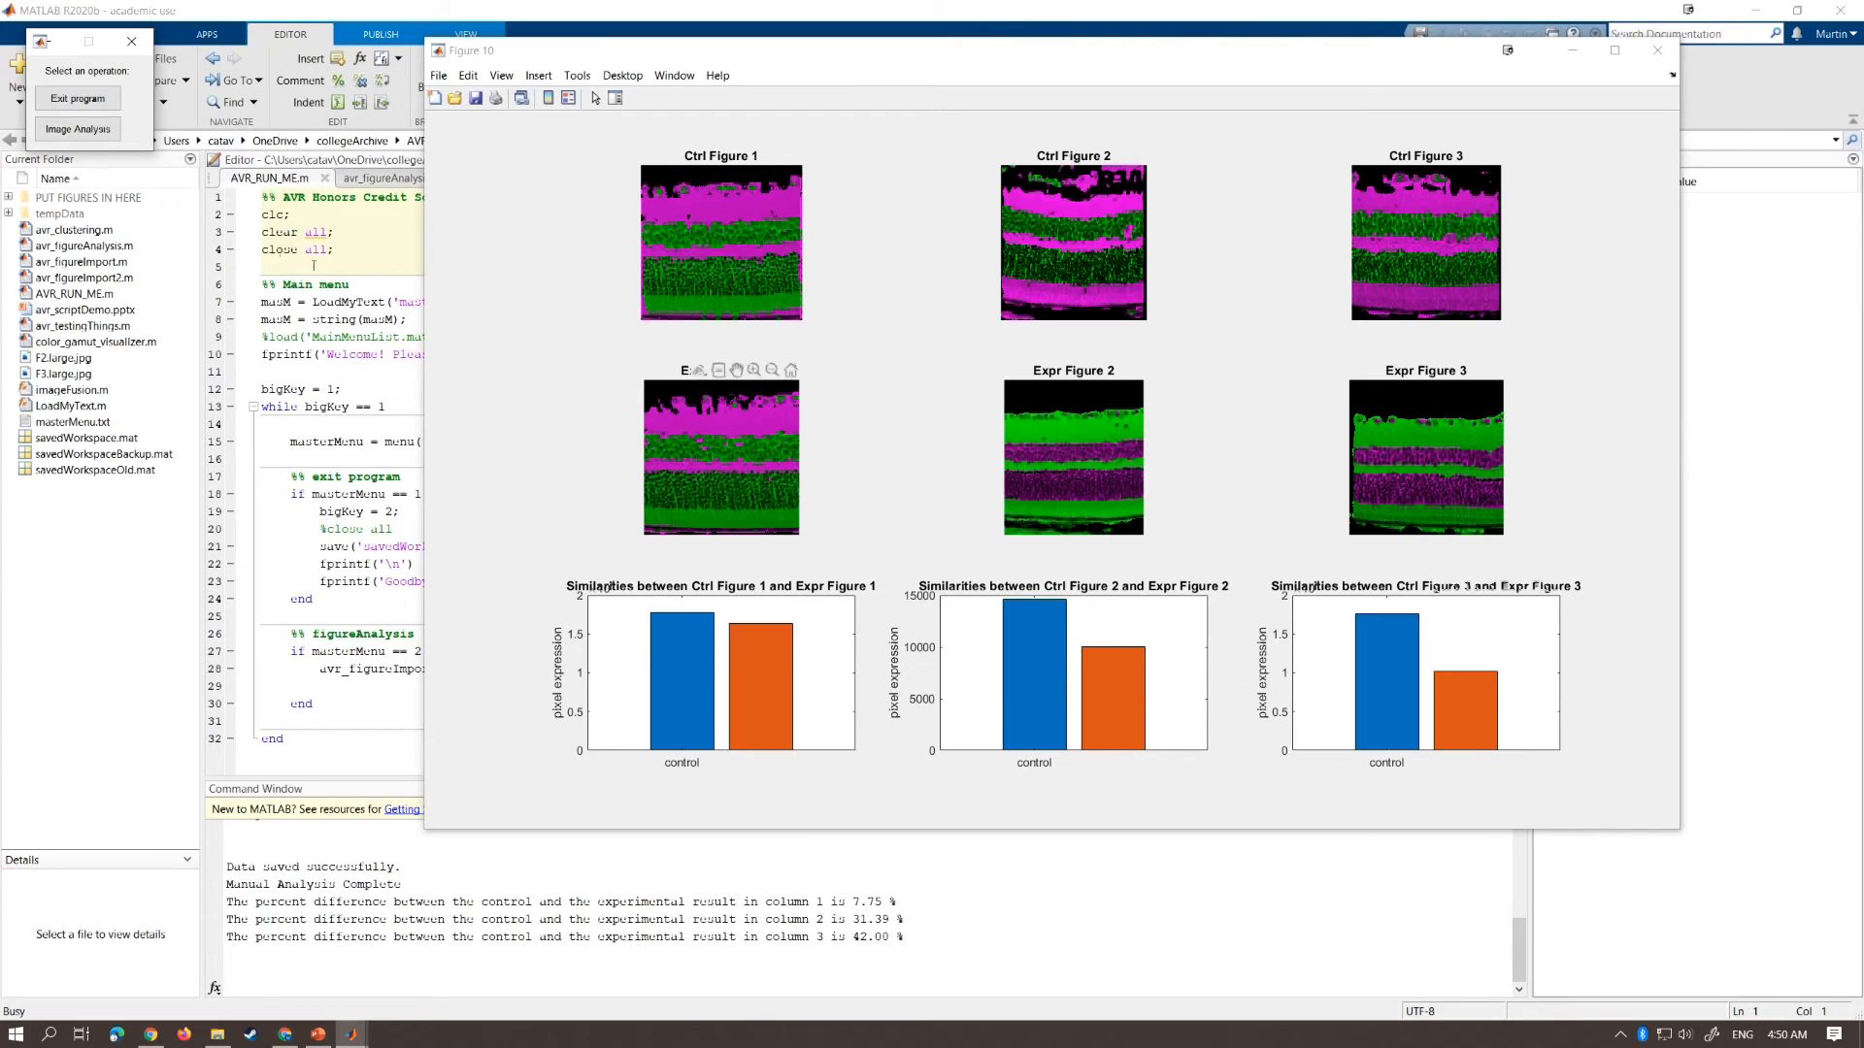
{"action": "left_click", "coordinate": [96, 100]}
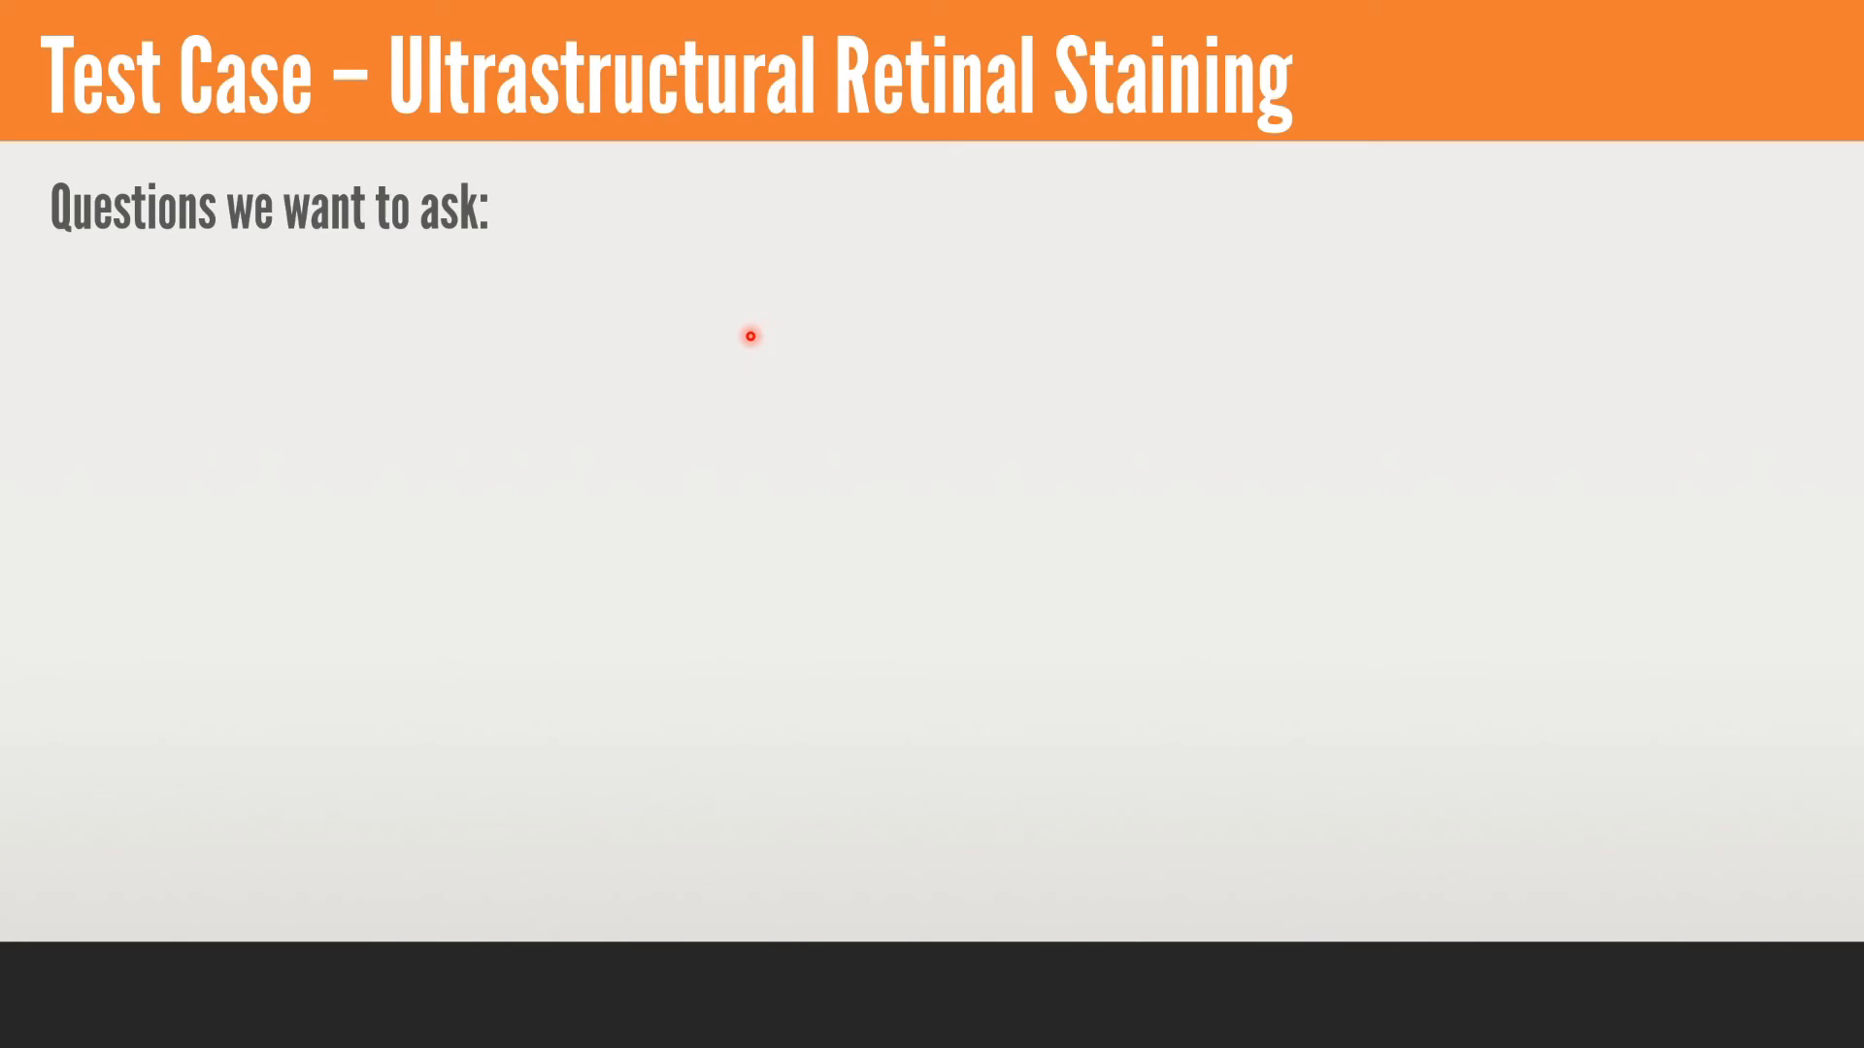
{"action": "left_click", "coordinate": [750, 336]}
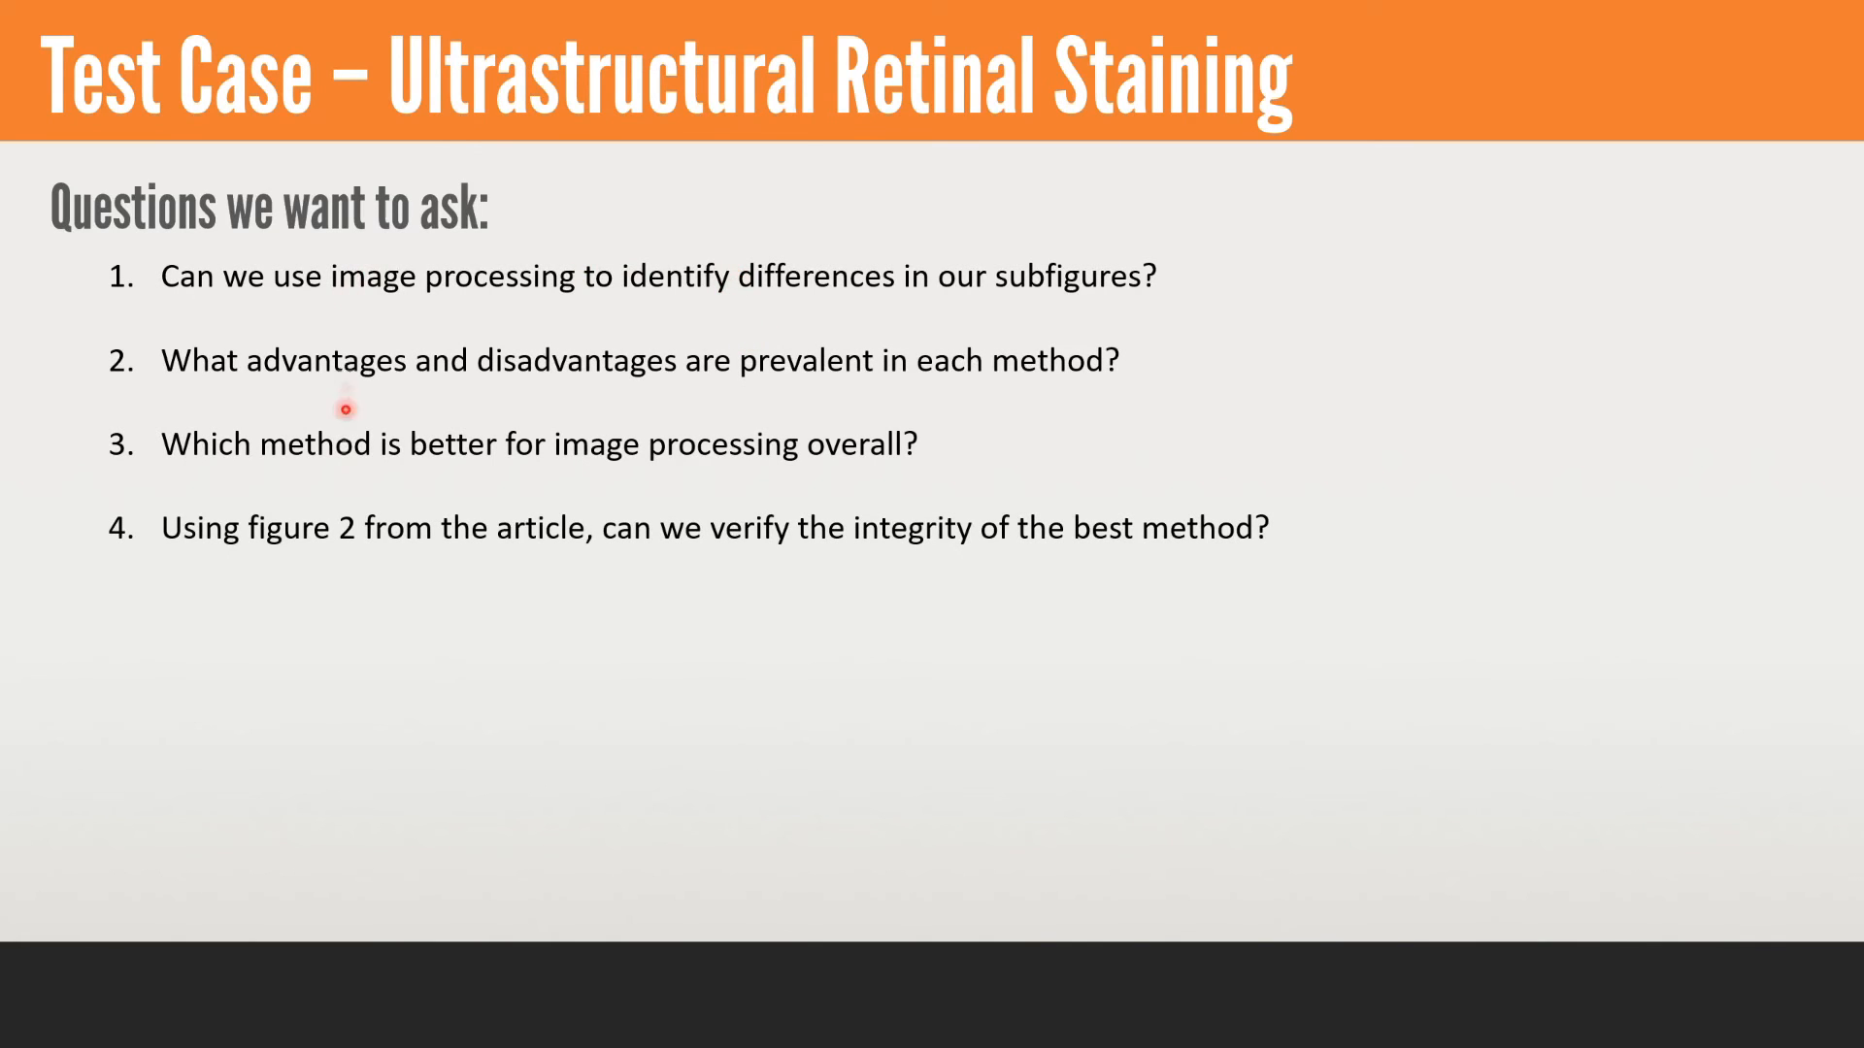
{"action": "left_click", "coordinate": [743, 500]}
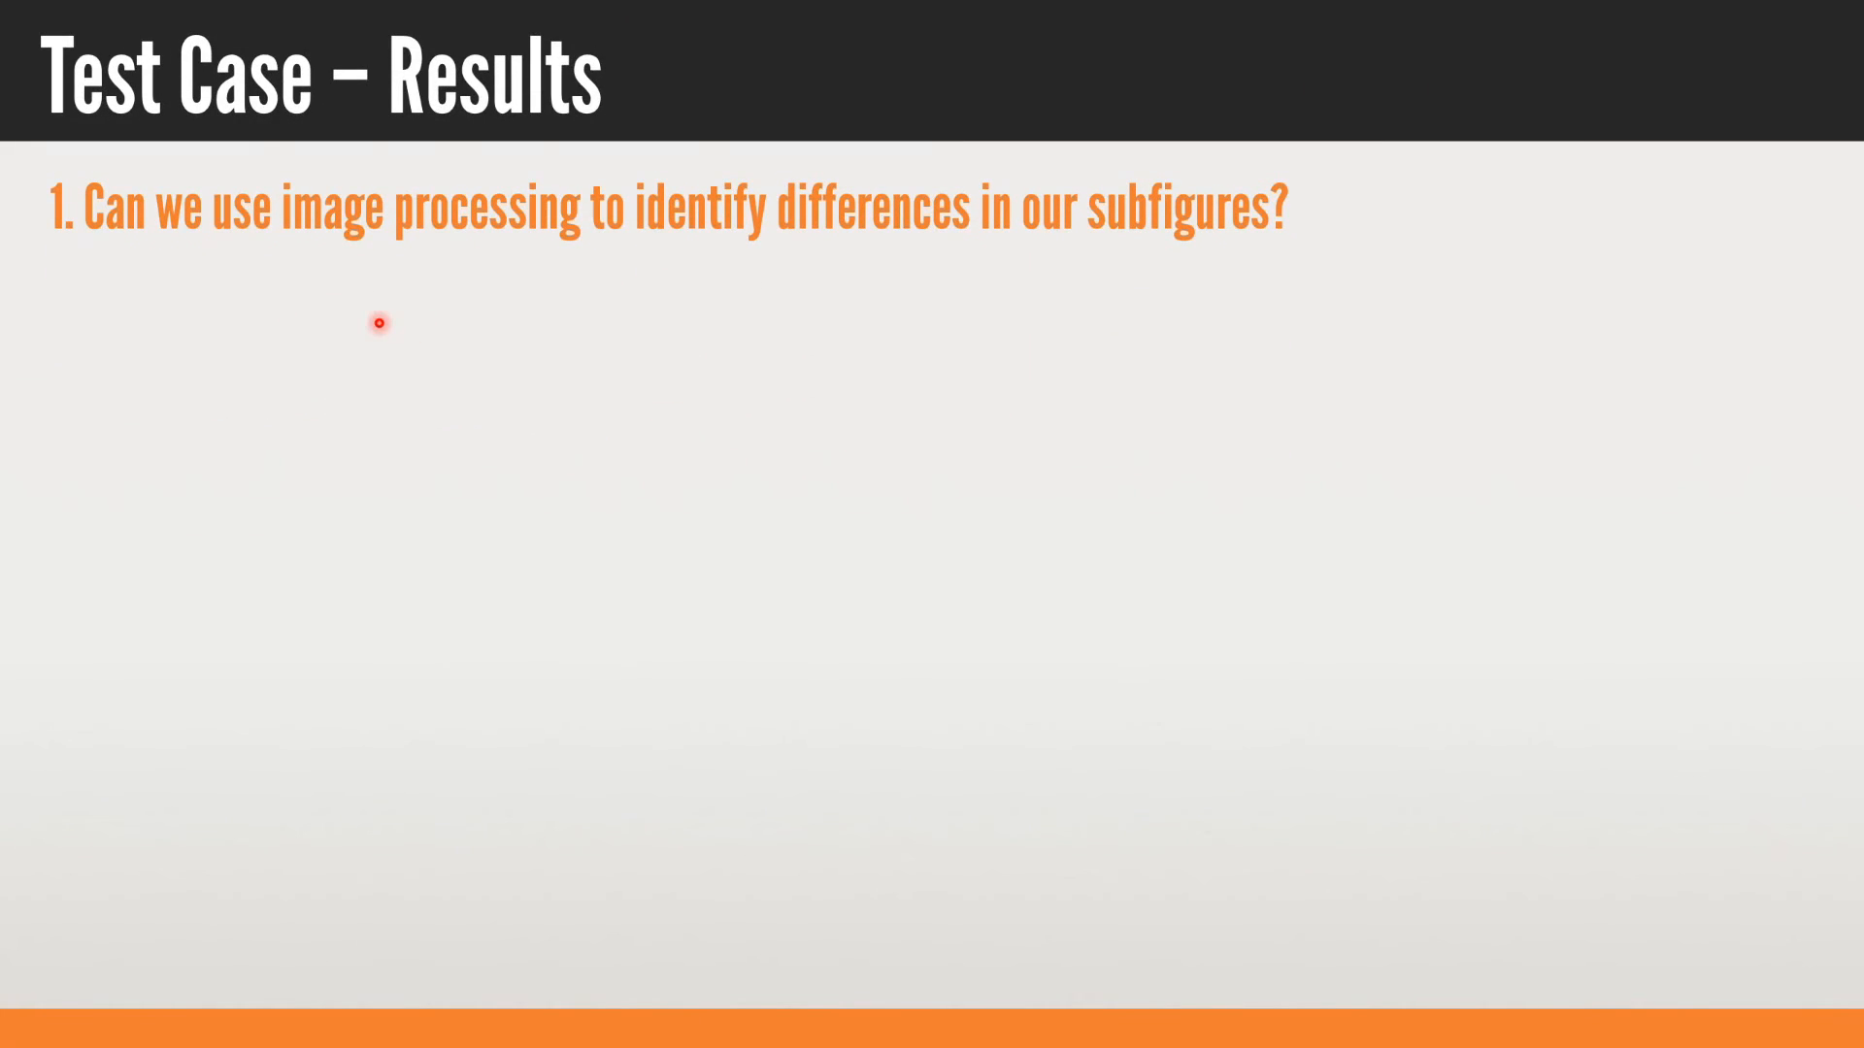
{"action": "left_click", "coordinate": [379, 324]}
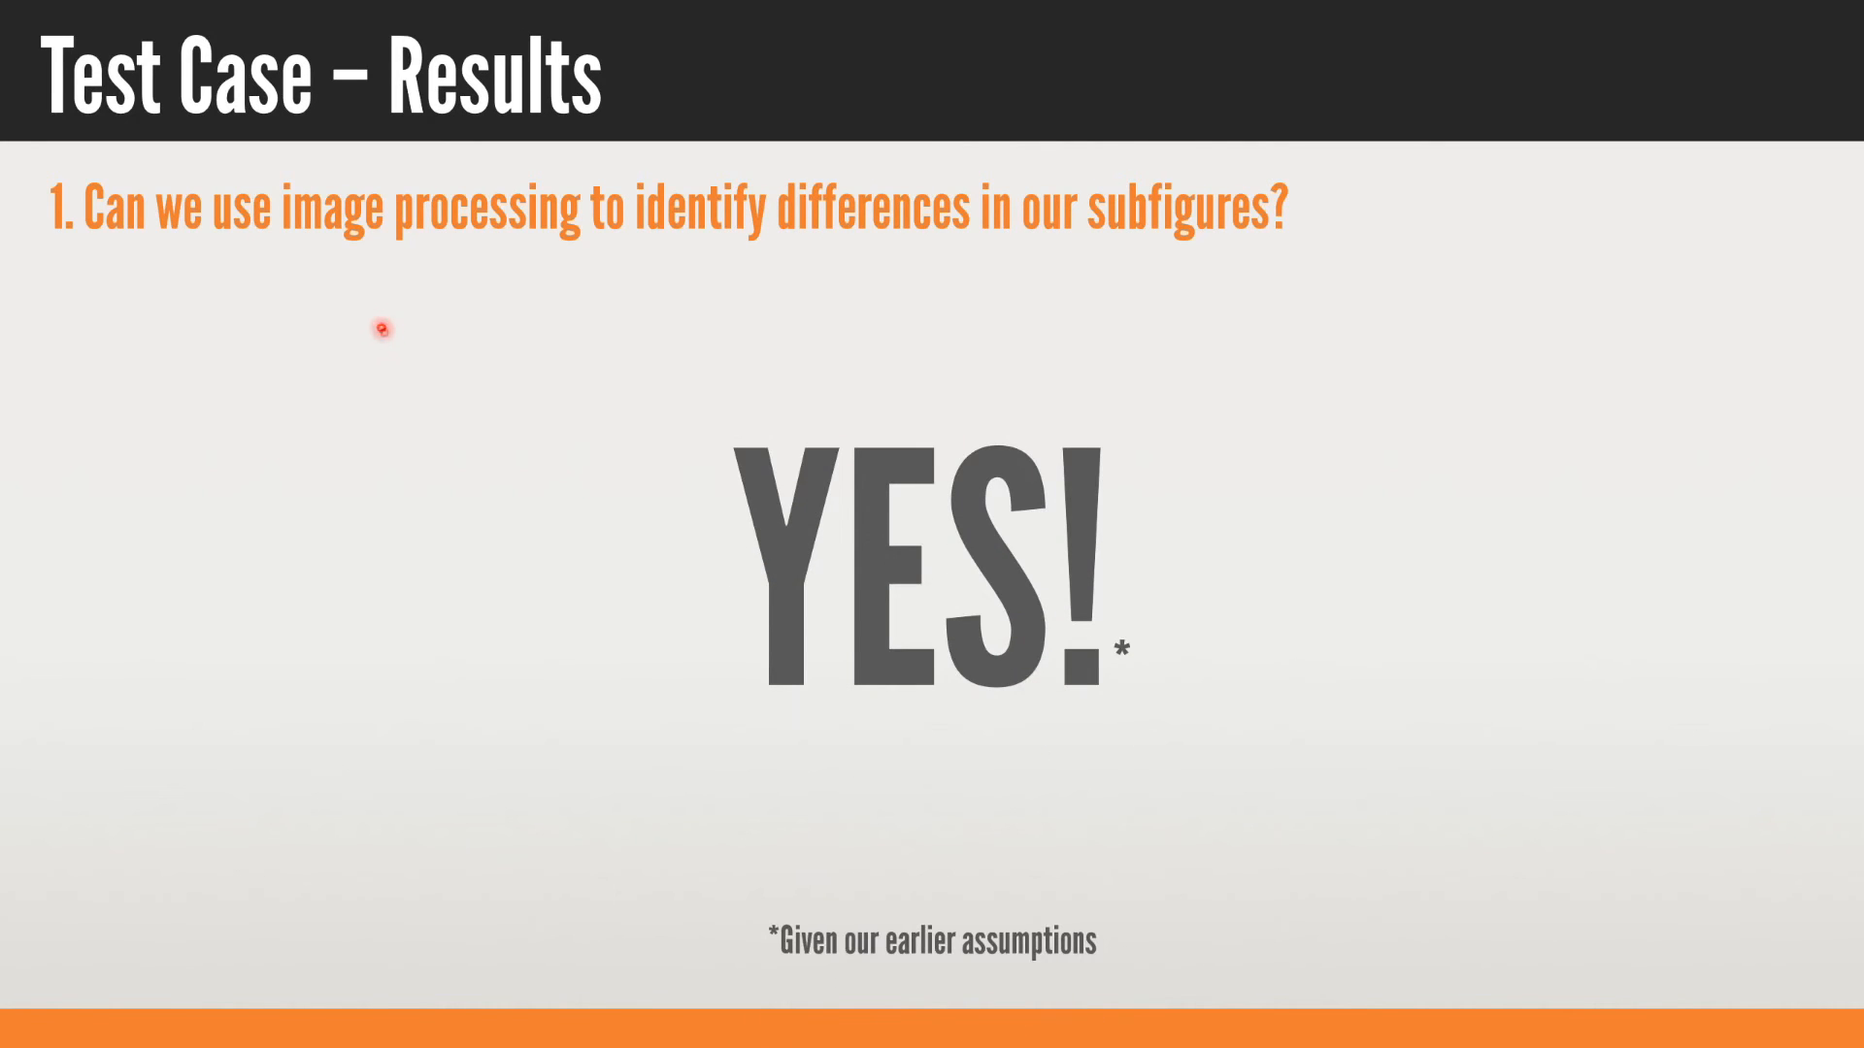